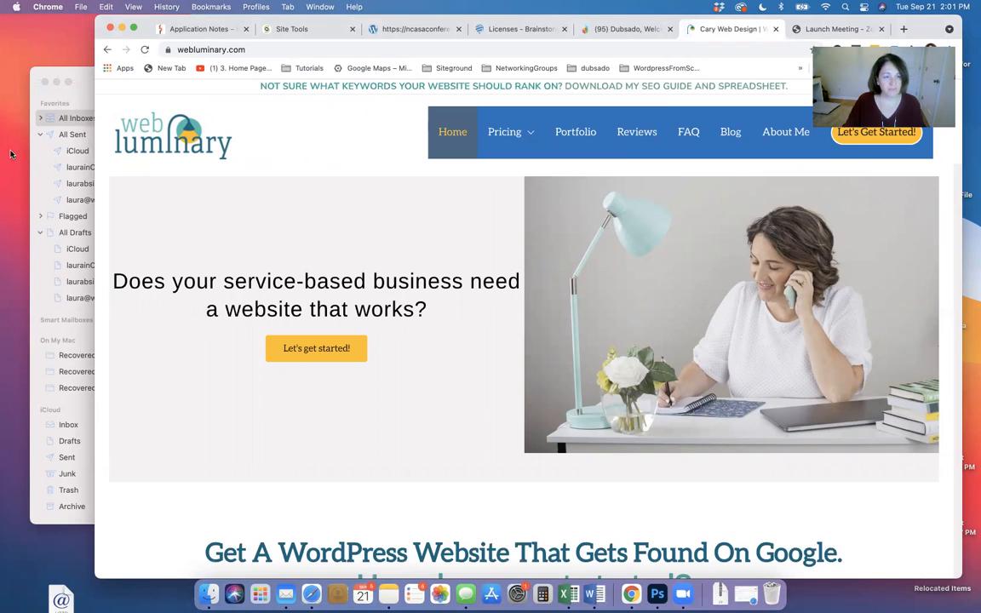
Go to the site's /wp-admin login page and log in to the admin area
mouse_move(808, 440)
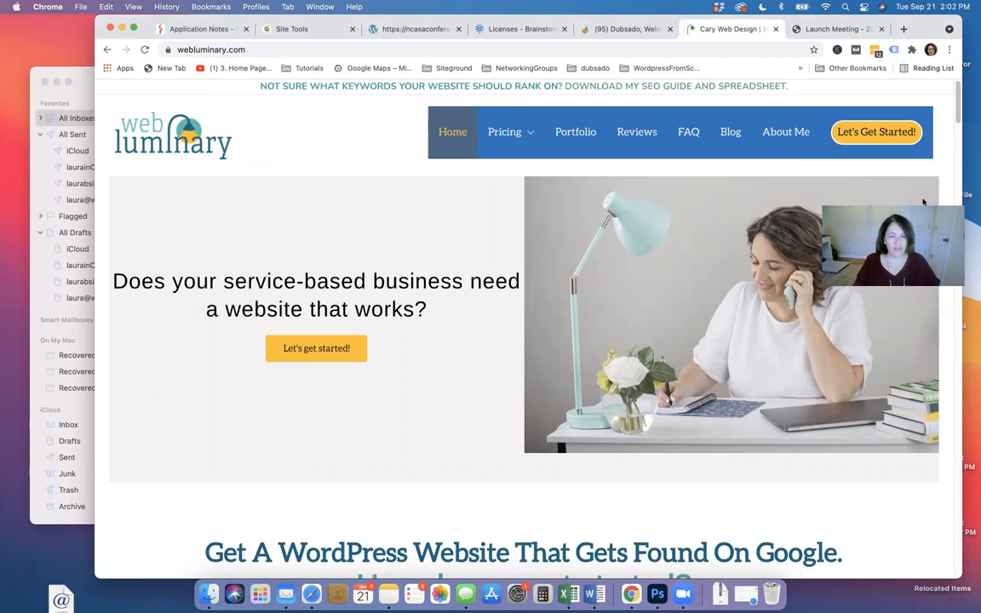
click(279, 49)
click(279, 50)
text(/wp)
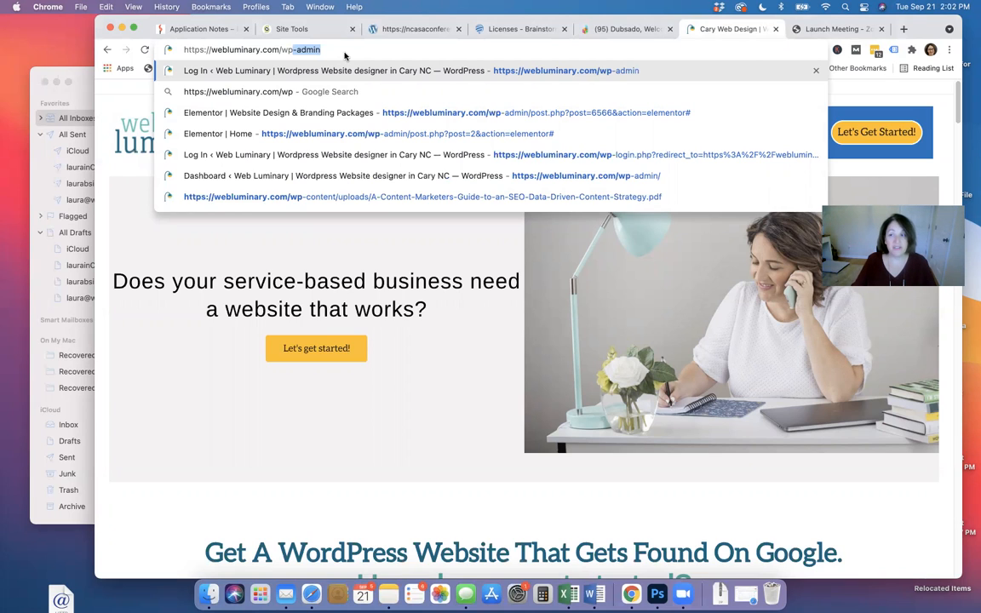
text(-admin)
key(Return)
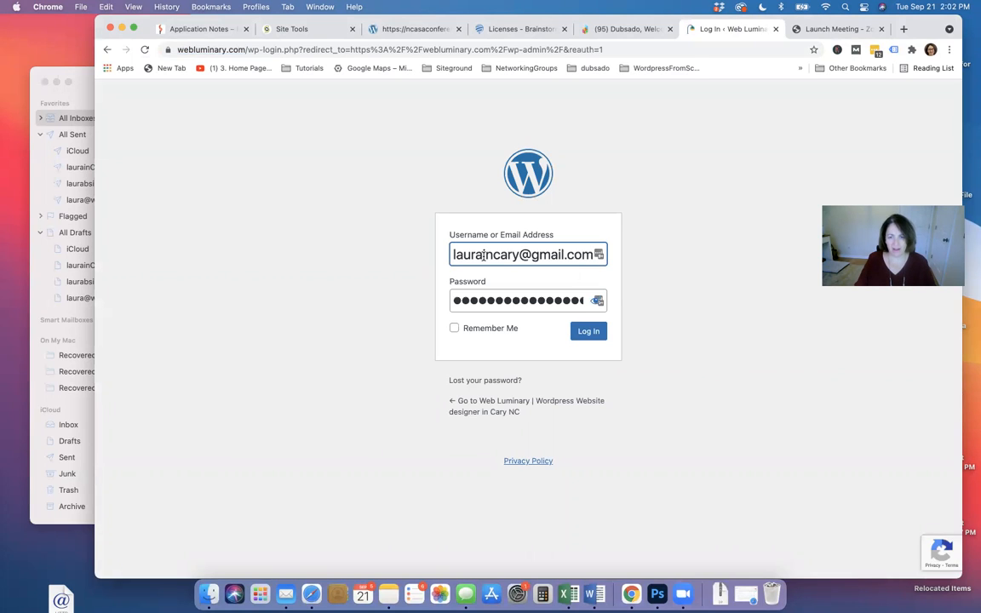
click(586, 332)
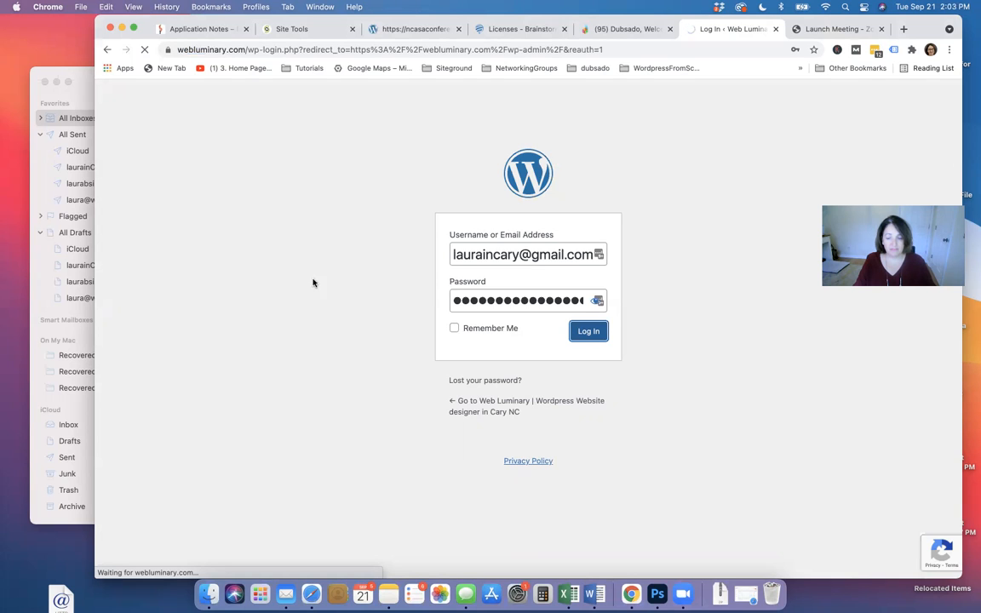
Quit Photoshop from the taskbar and bring up Microsoft Word's taskbar options
right_click(656, 593)
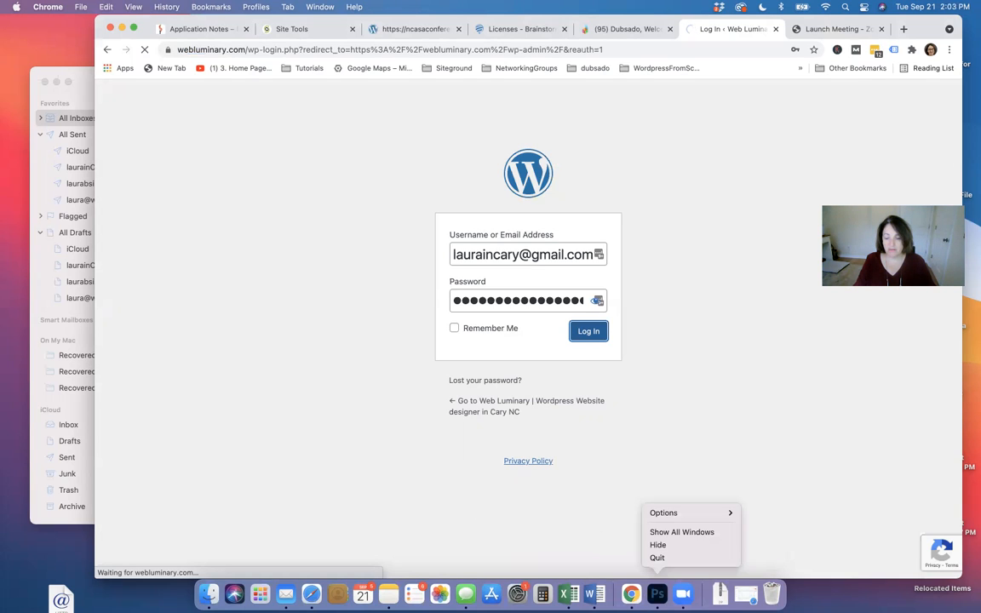
click(660, 560)
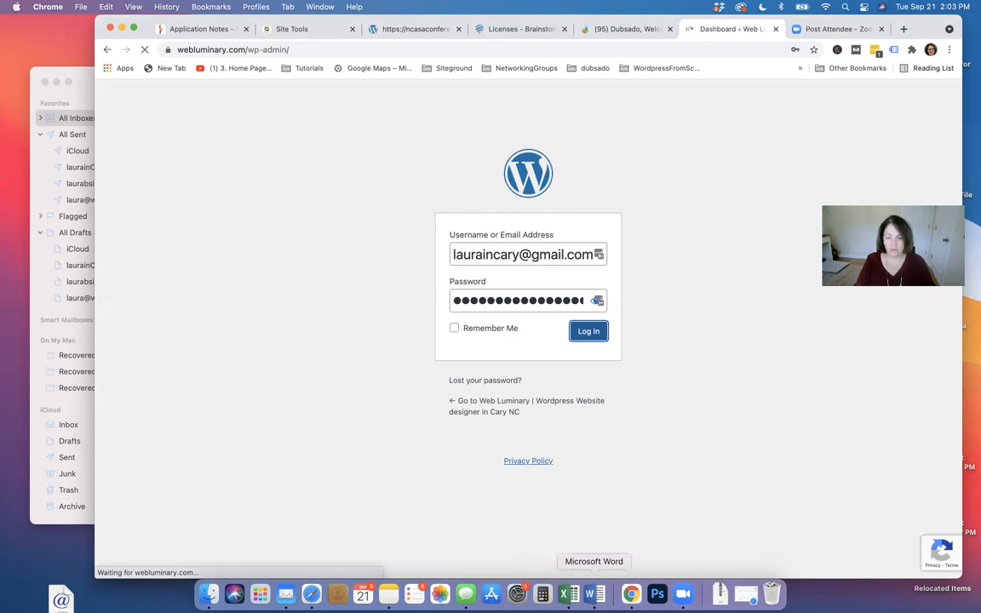
right_click(588, 594)
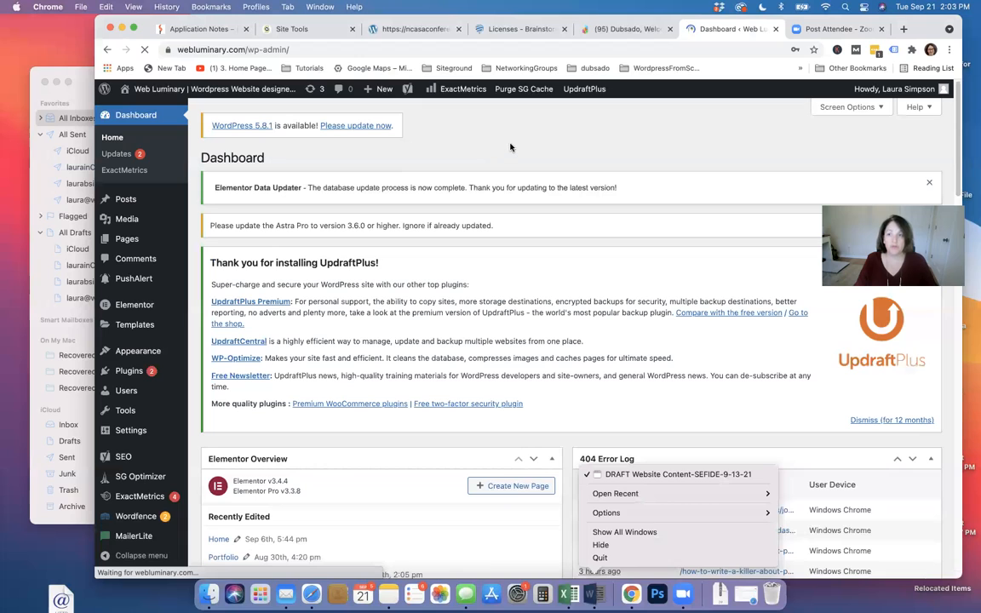
Dismiss the Word menu, visit the live site, then return to the Dashboard
click(510, 148)
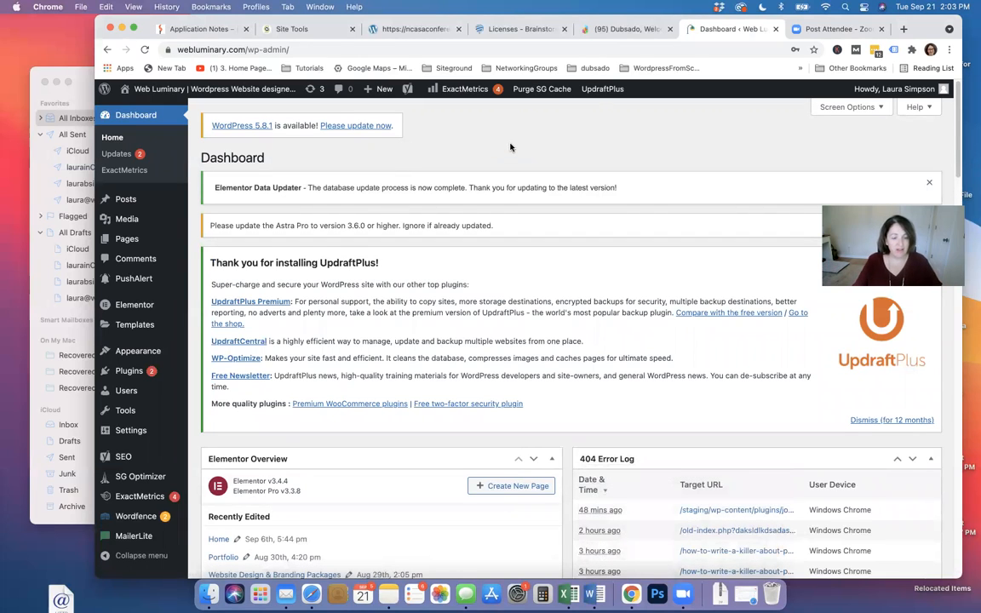
mouse_move(205, 356)
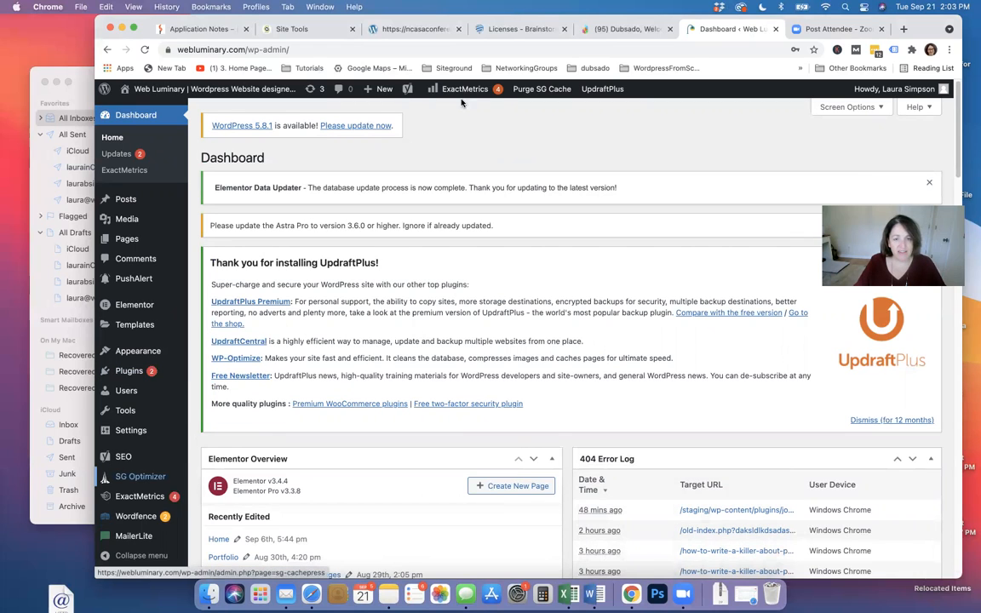
click(160, 92)
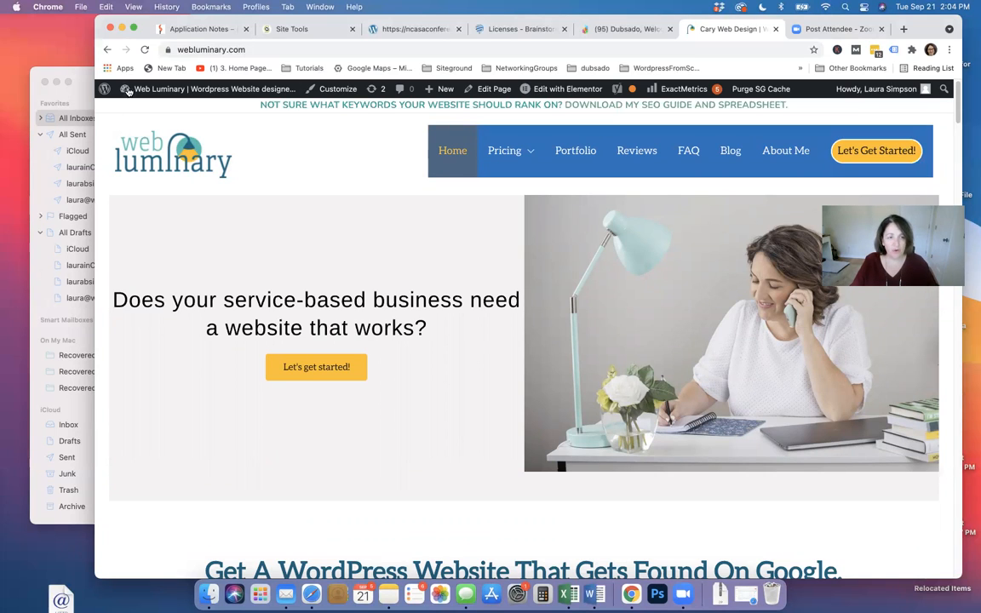
mouse_move(139, 89)
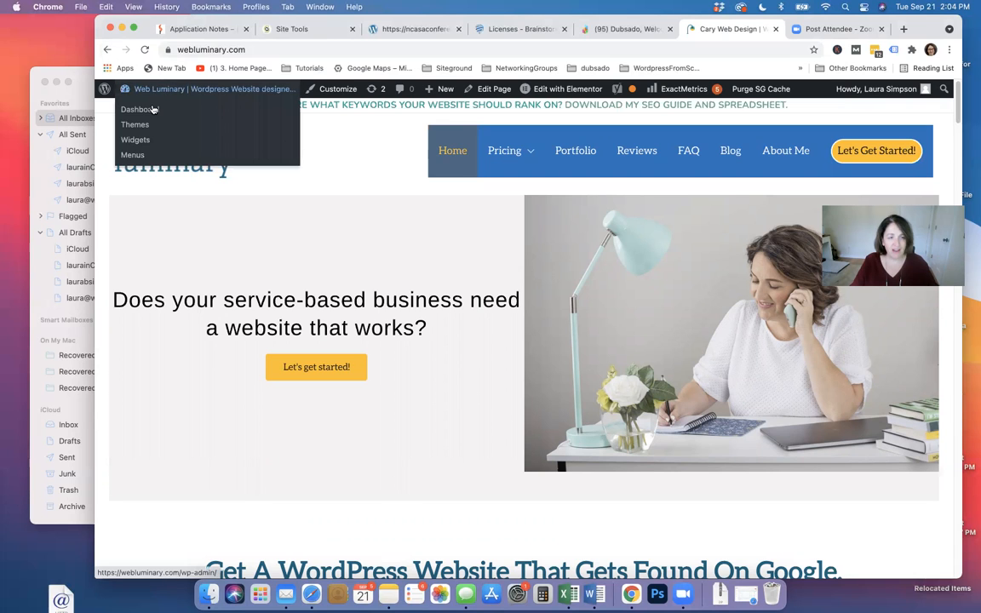
click(151, 110)
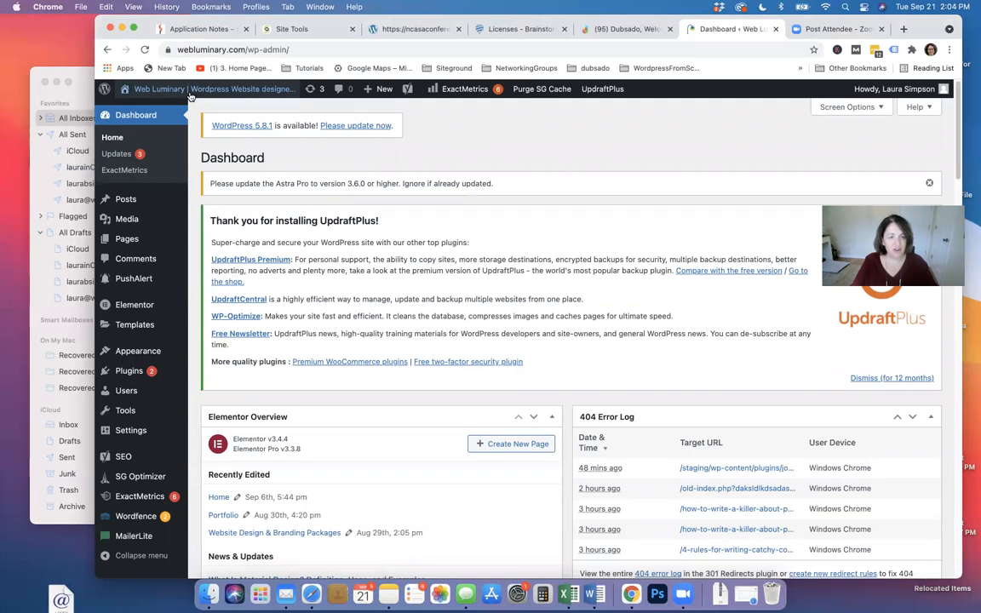
Visit the live Web Luminary site again and open the homepage with Elementor
mouse_move(191, 95)
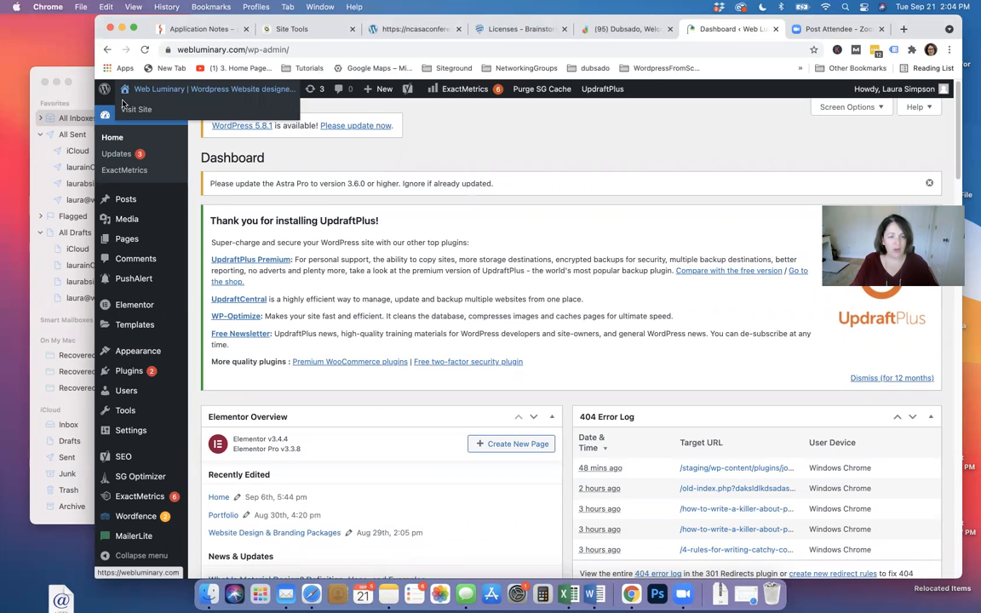
click(262, 90)
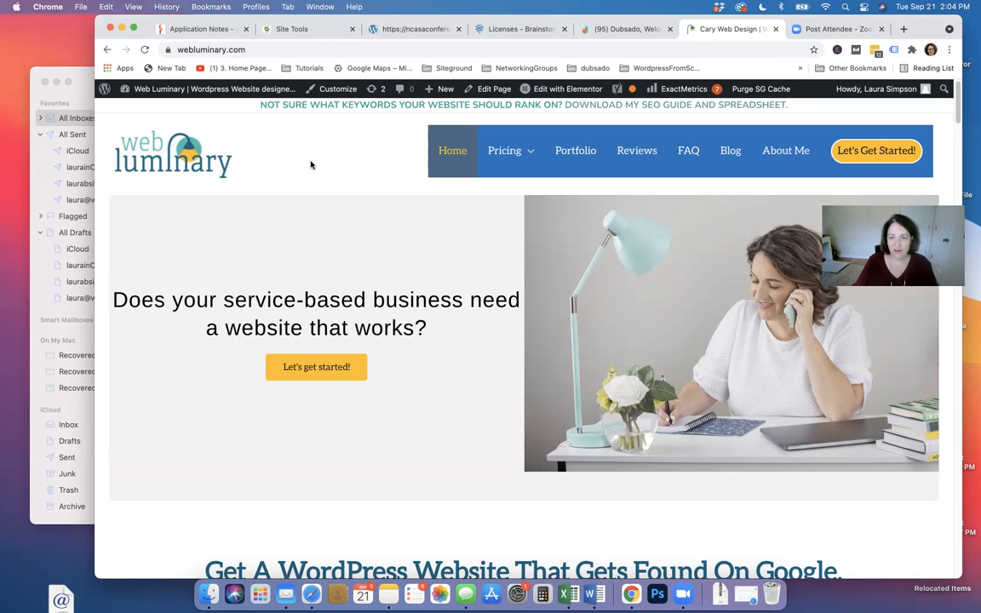
click(555, 89)
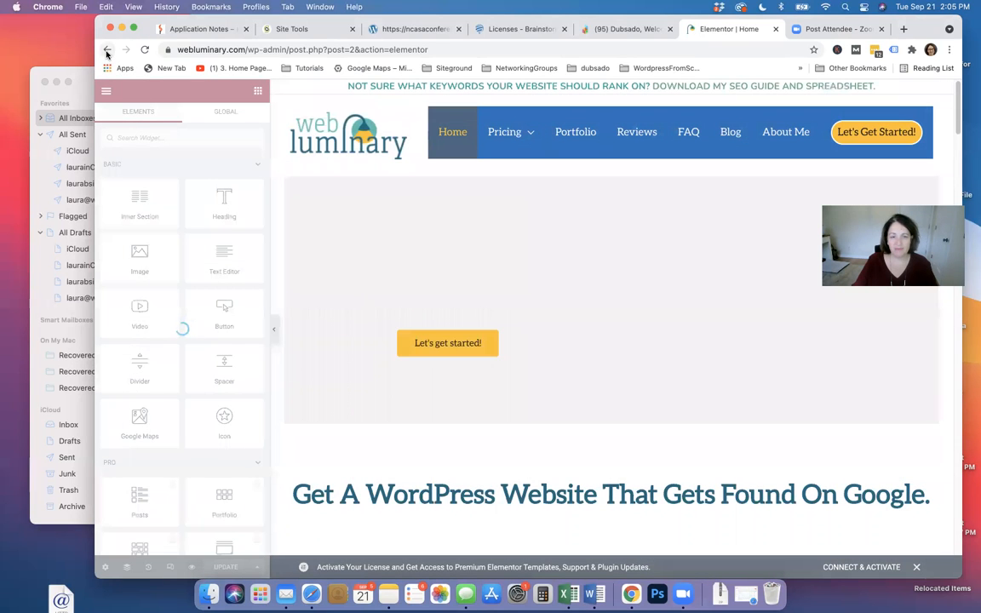
Reopen the homepage in Elementor and select the hero question text widget
click(107, 51)
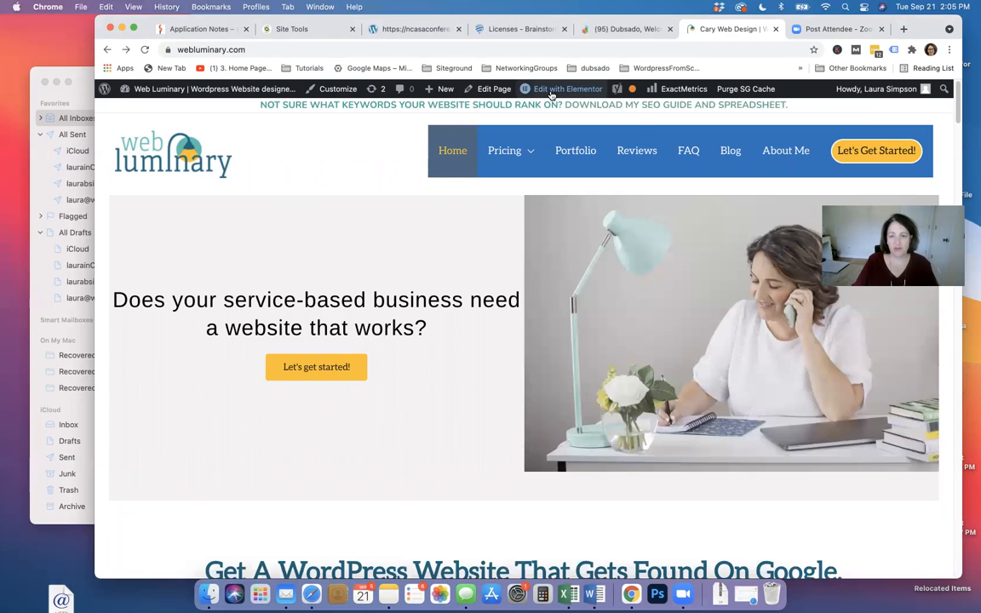
mouse_move(551, 95)
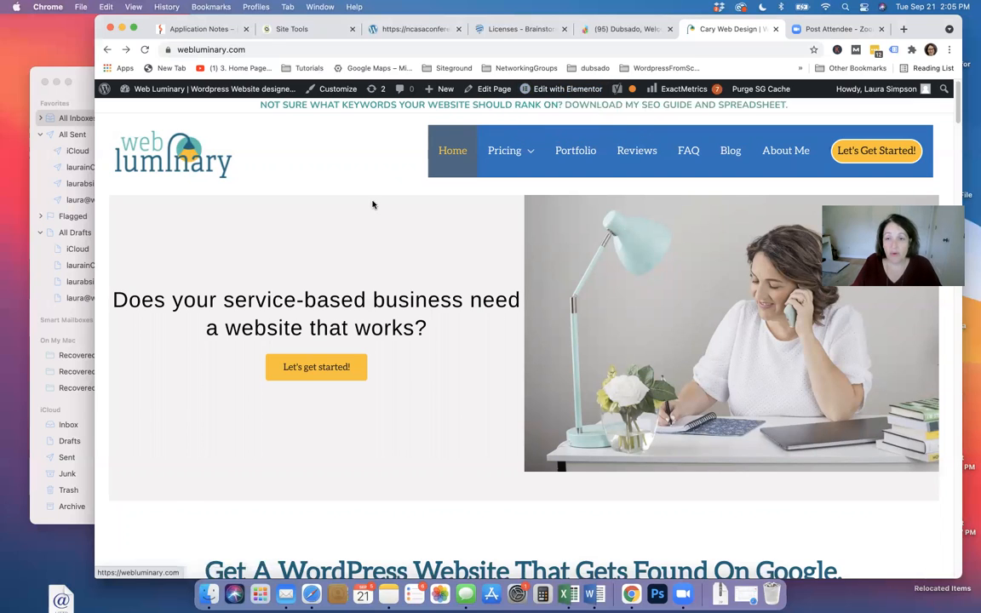
mouse_move(562, 94)
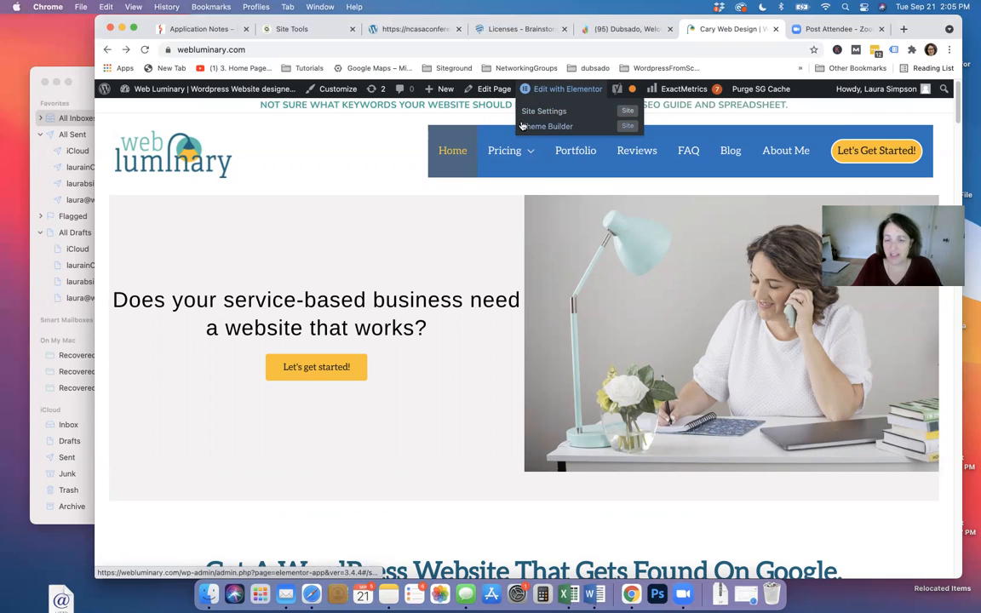
click(568, 89)
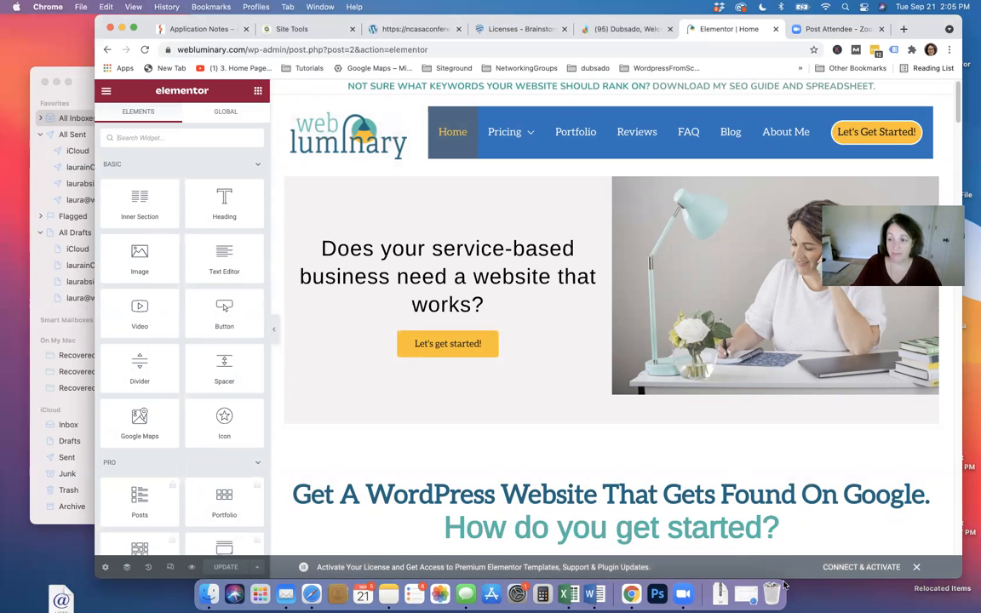
click(391, 272)
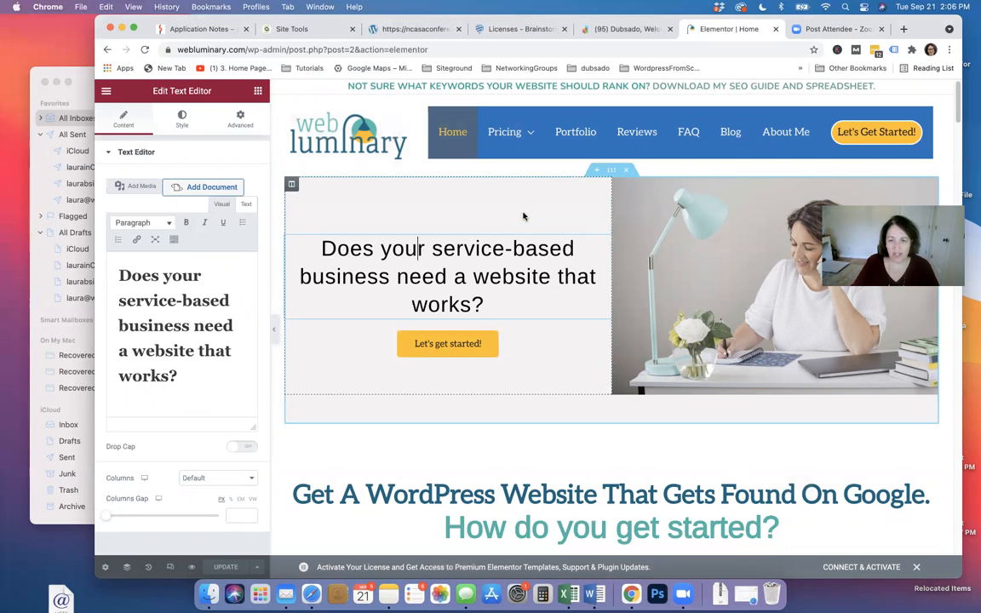
Format the hero question as Heading 2 and remove the hyphen from 'service-based'
click(804, 208)
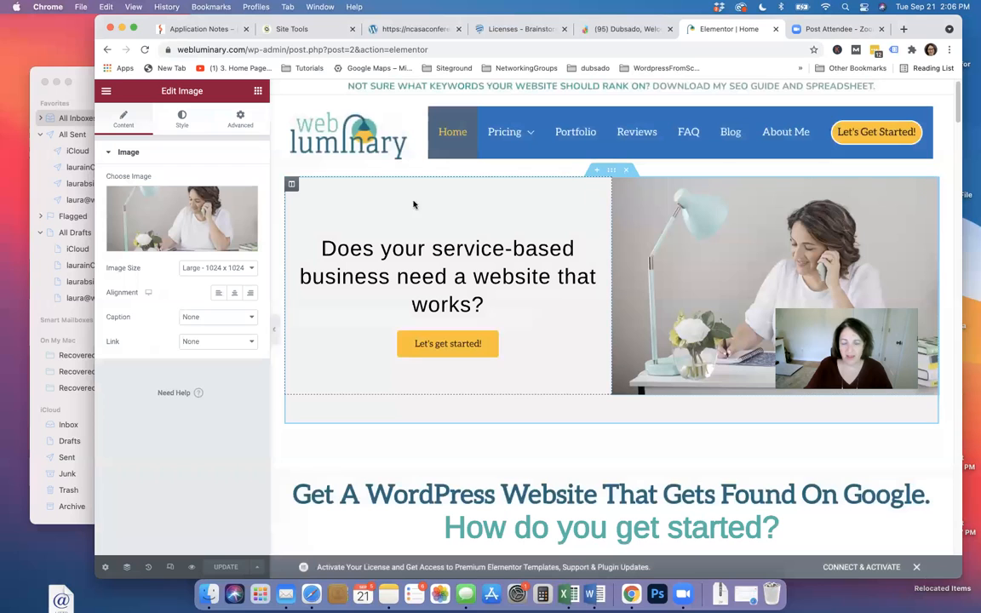
click(421, 278)
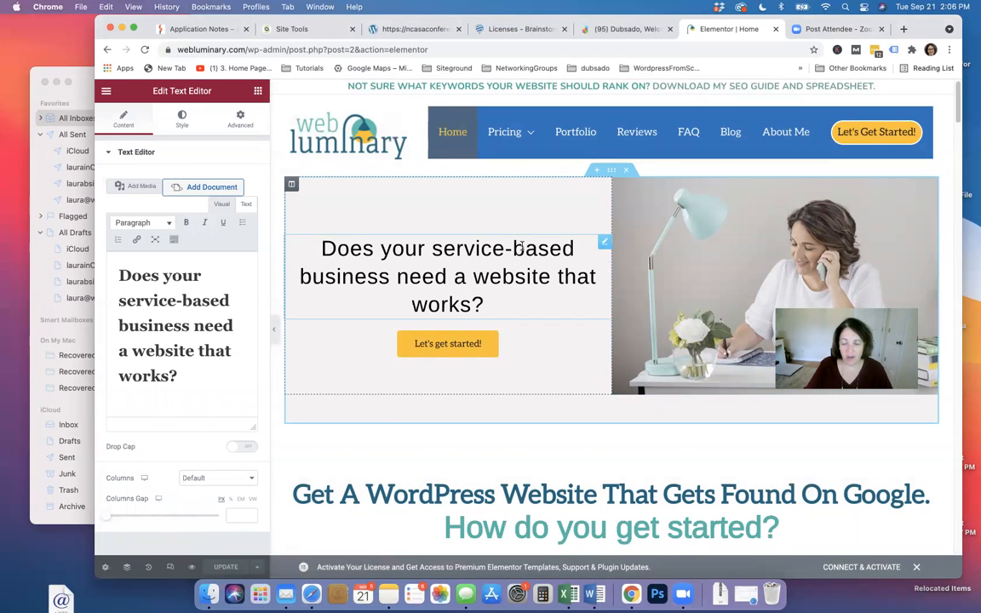
click(605, 246)
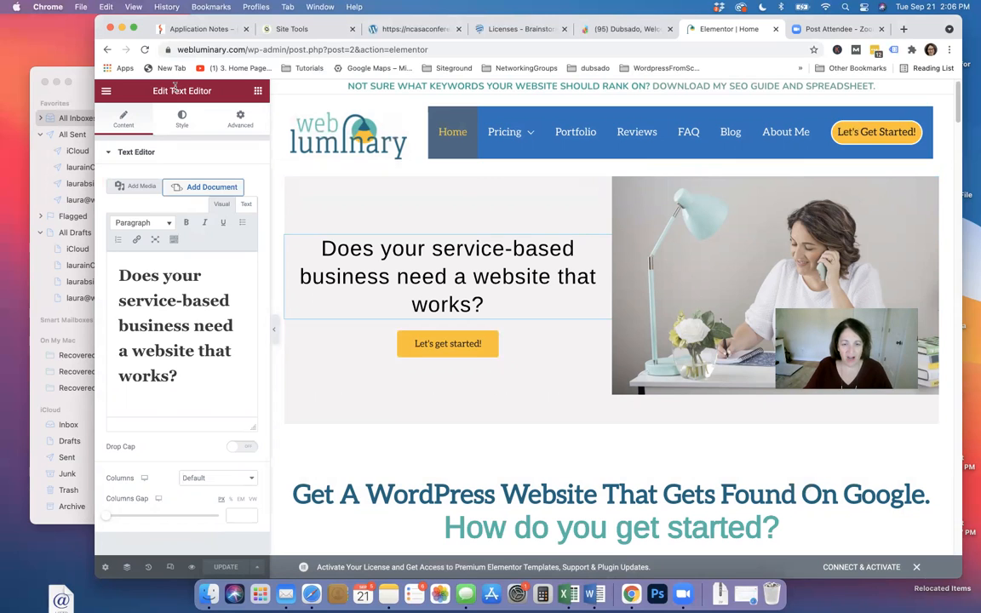
click(173, 321)
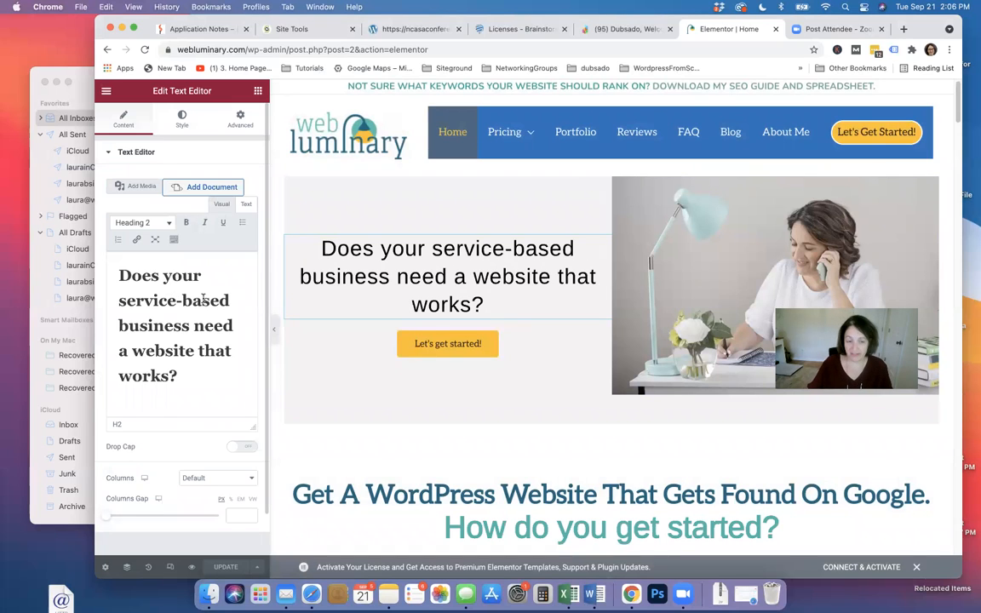
click(179, 300)
key(BackSpace)
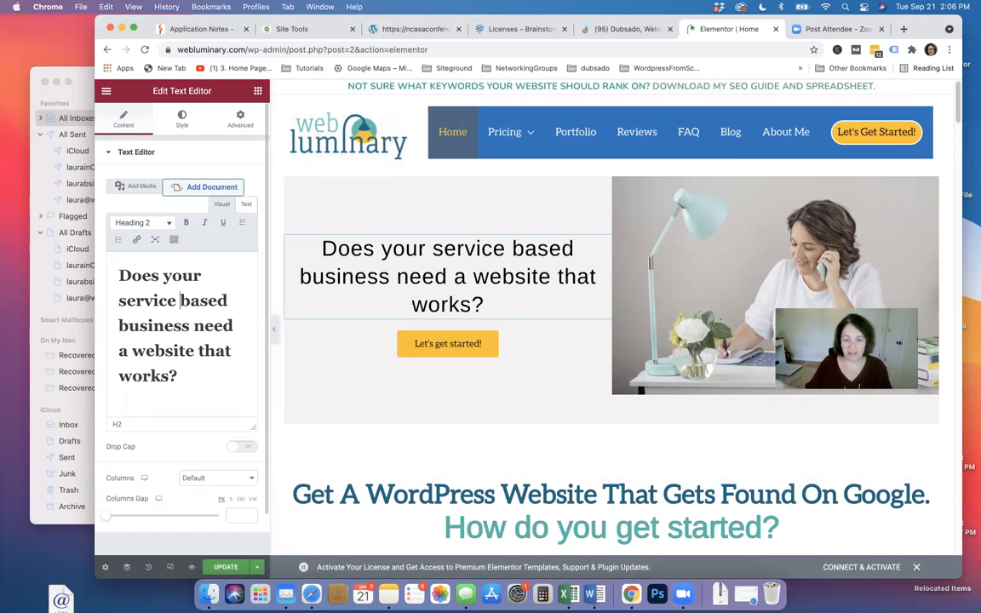
Type 'We design websites that get found on Google.' after the hero question
click(206, 384)
text(adding)
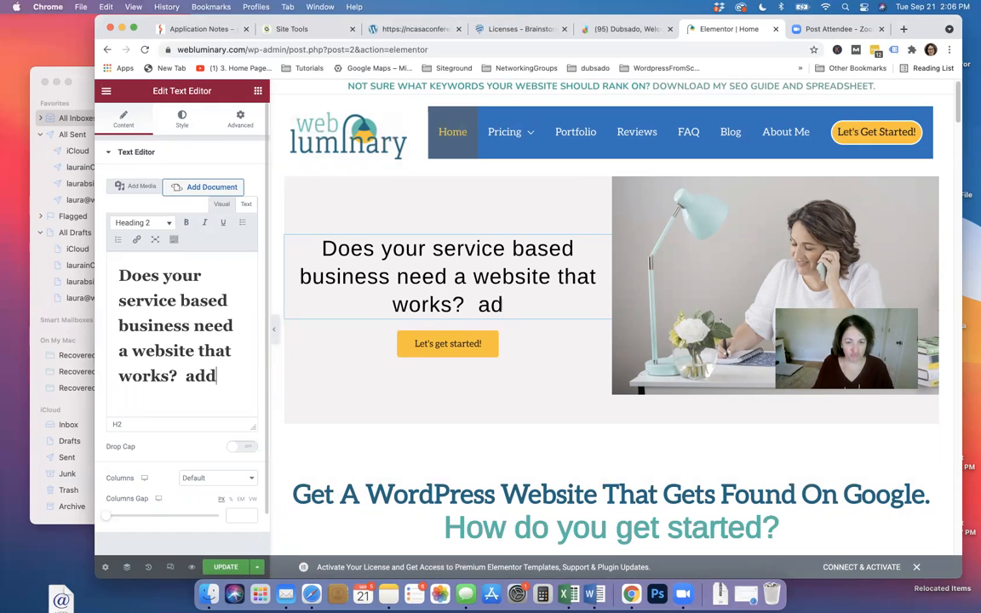
key(BackSpace)
key(BackSpace)
key(BackSpace)
key(BackSpace)
key(BackSpace)
key(BackSpace)
key(BackSpace)
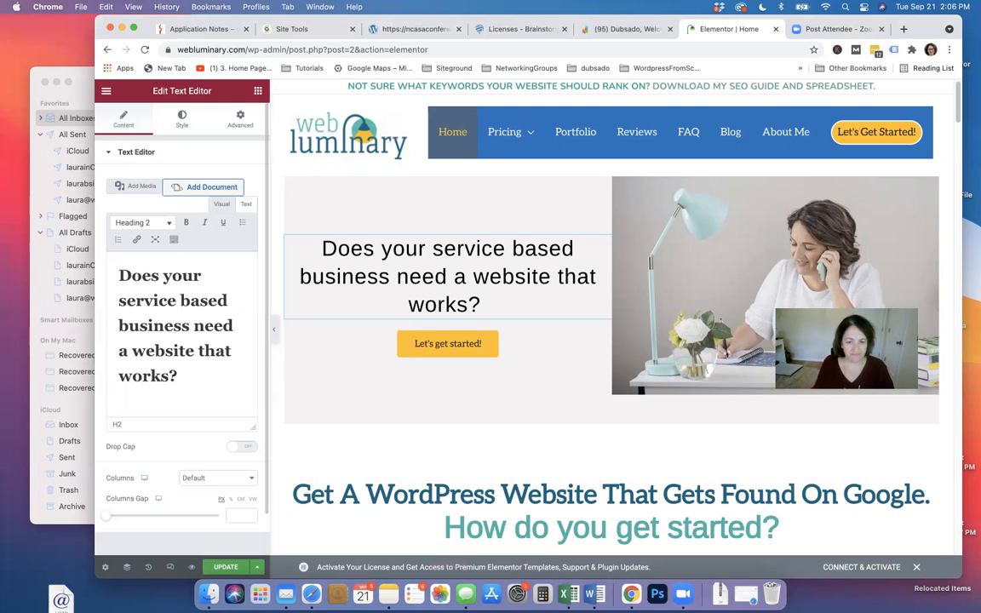
key(Return)
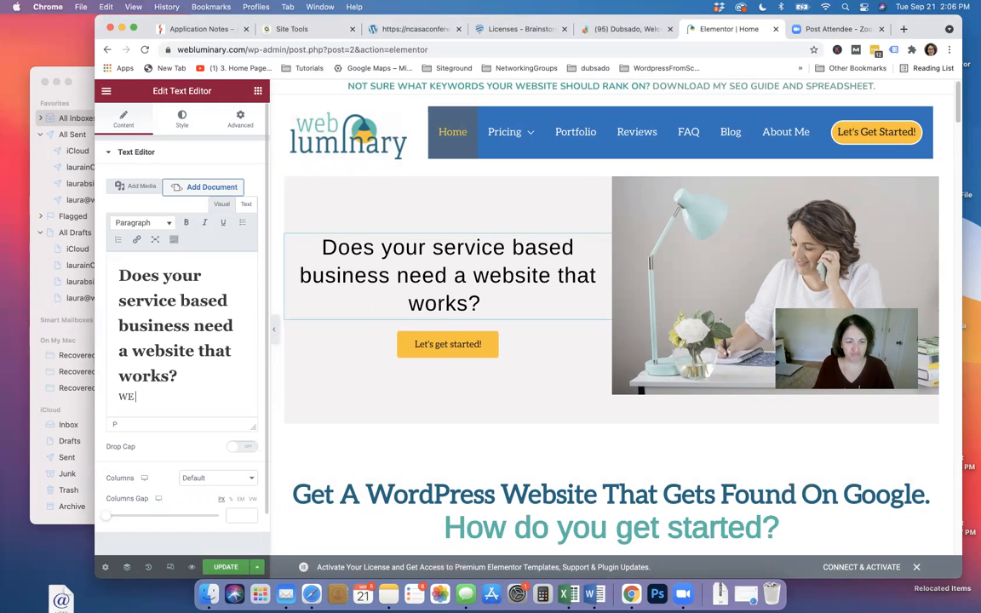
key(BackSpace)
text(WE)
key(BackSpace)
key(BackSpace)
text(e)
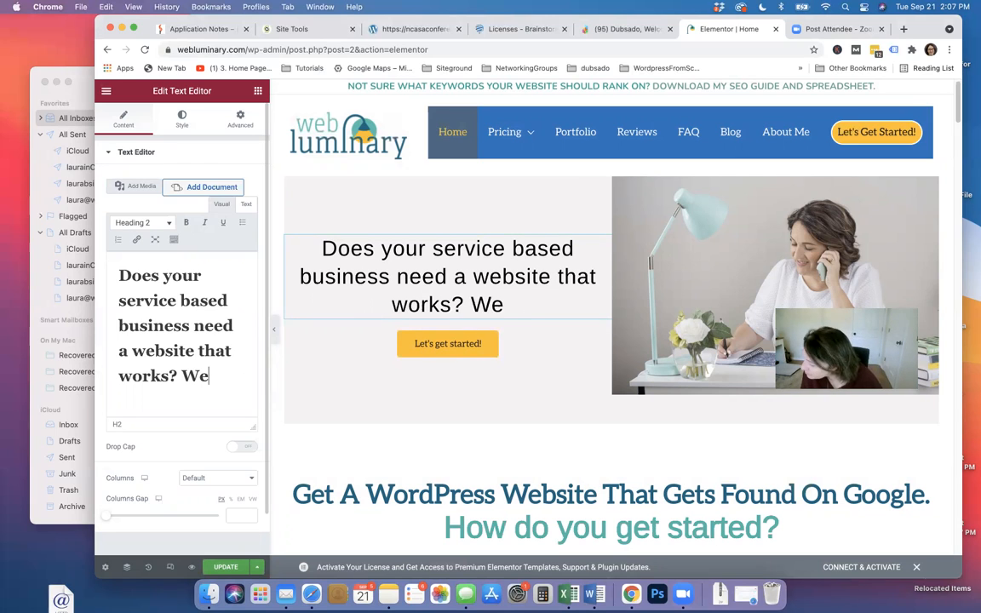
text( design websites that gt)
key(BackSpace)
text(et found on)
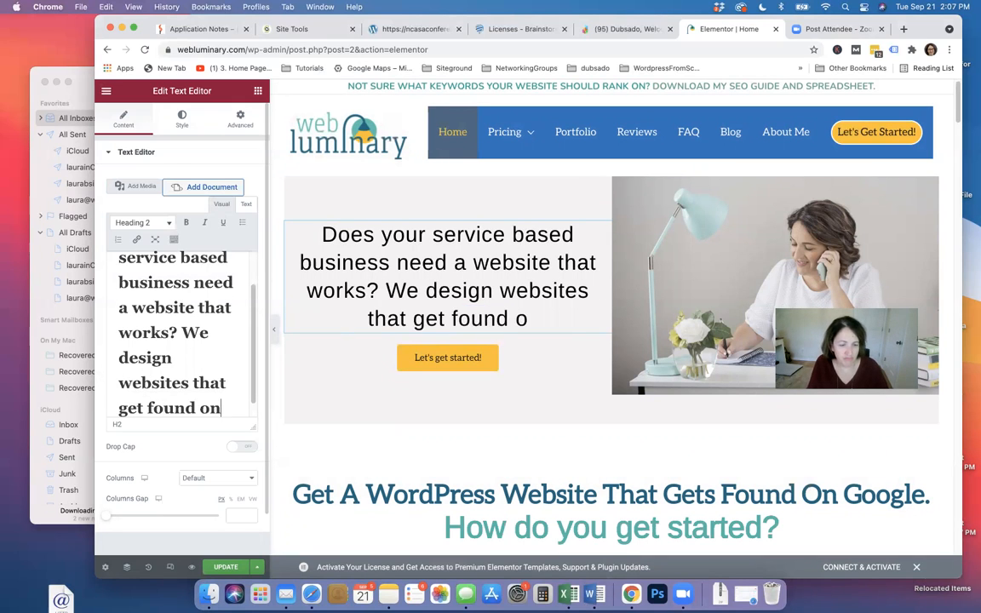
text( Google.)
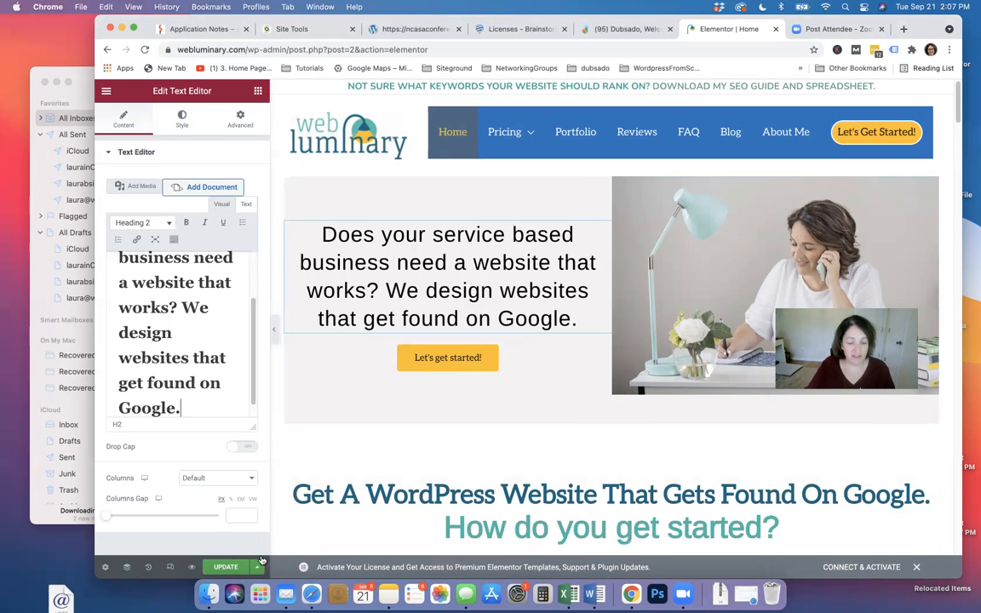
Save the page, then delete the 'We design websites' sentence from the hero heading
click(226, 567)
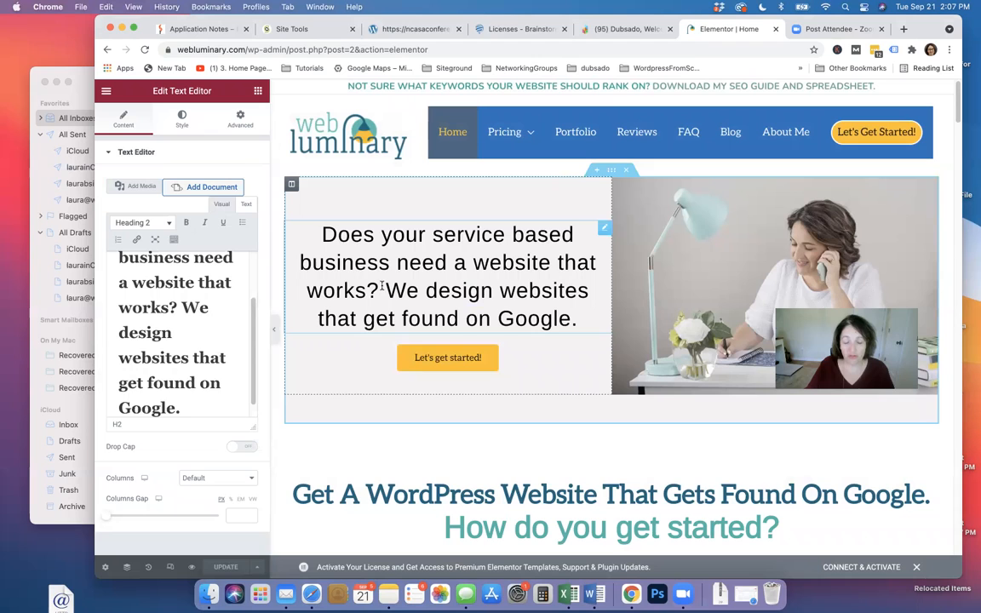
drag(386, 290, 576, 315)
click(576, 317)
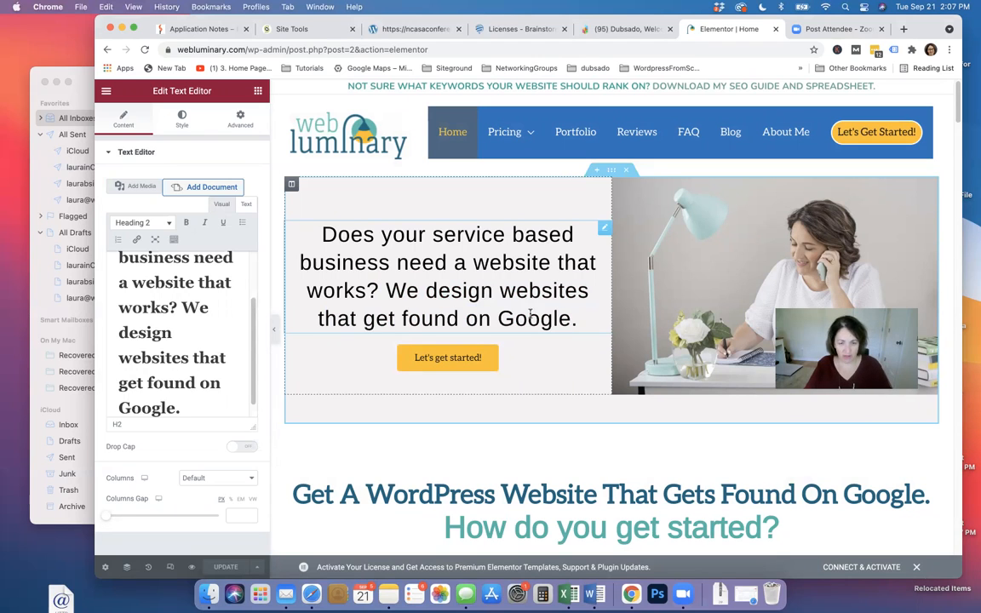
drag(184, 306, 208, 405)
key(super+c)
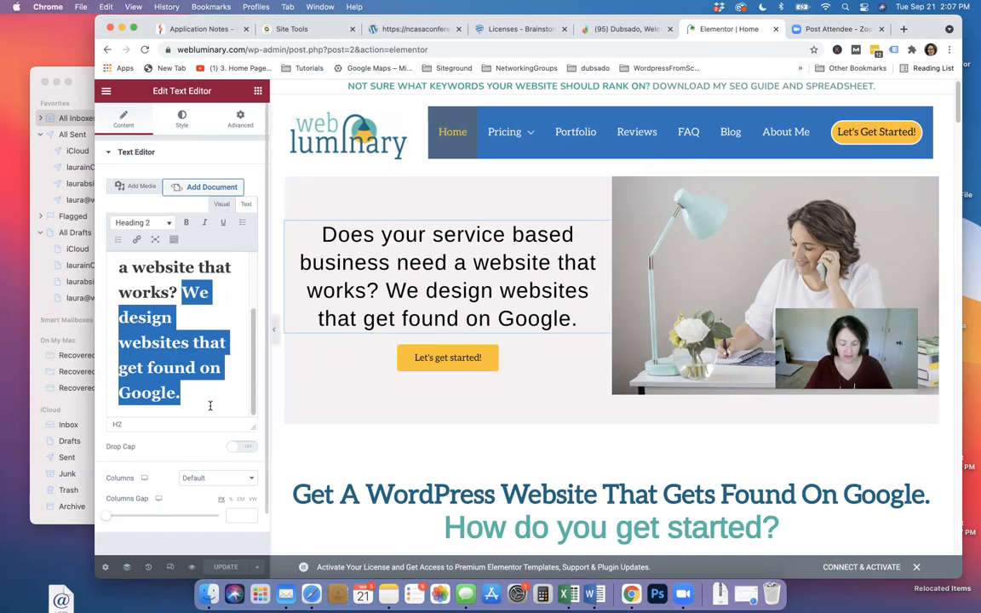
key(BackSpace)
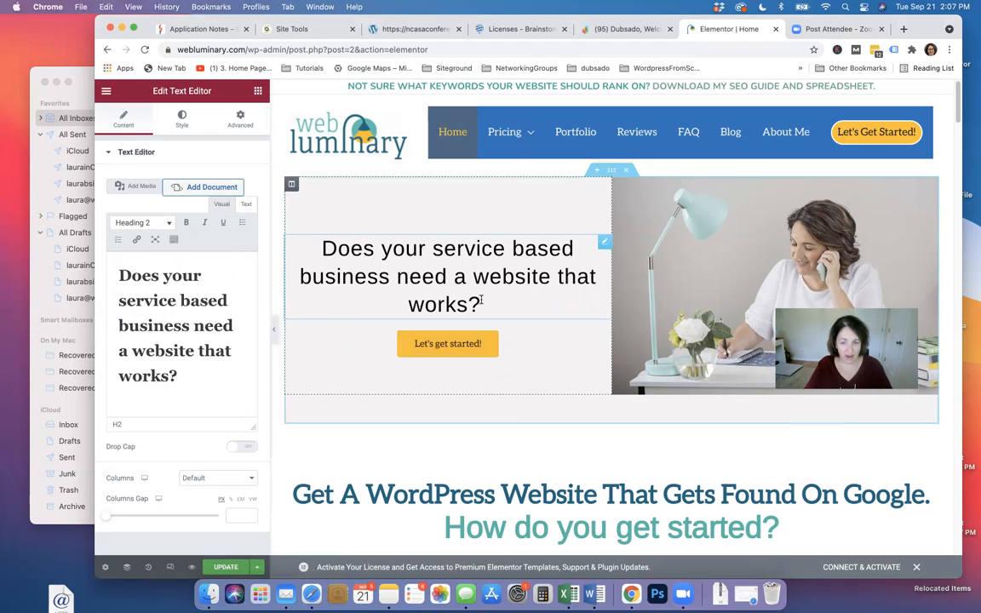
Drop a Heading widget into the hero, delete the misplaced one, and place another below the question
click(257, 90)
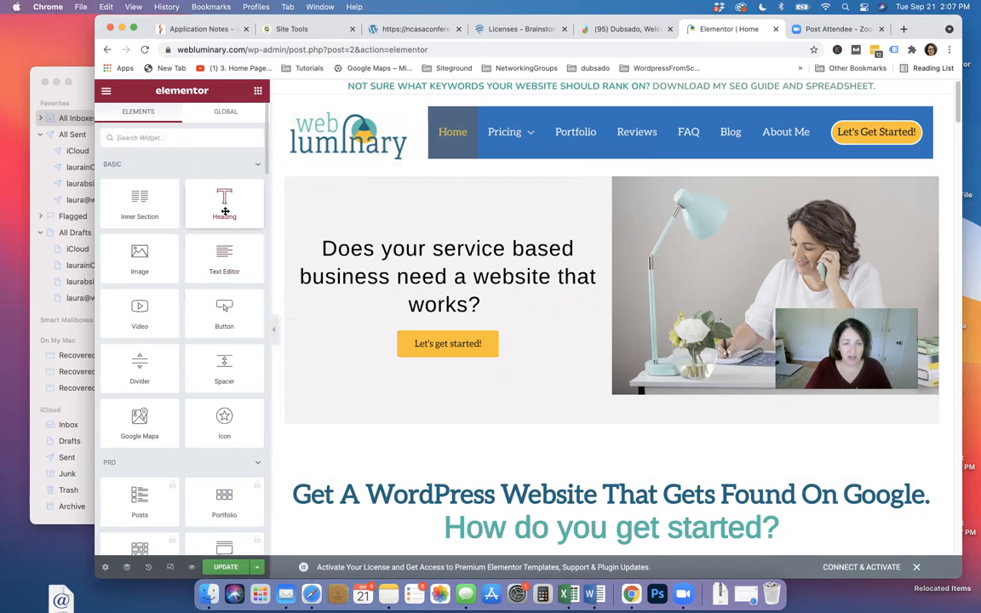
drag(224, 211, 410, 339)
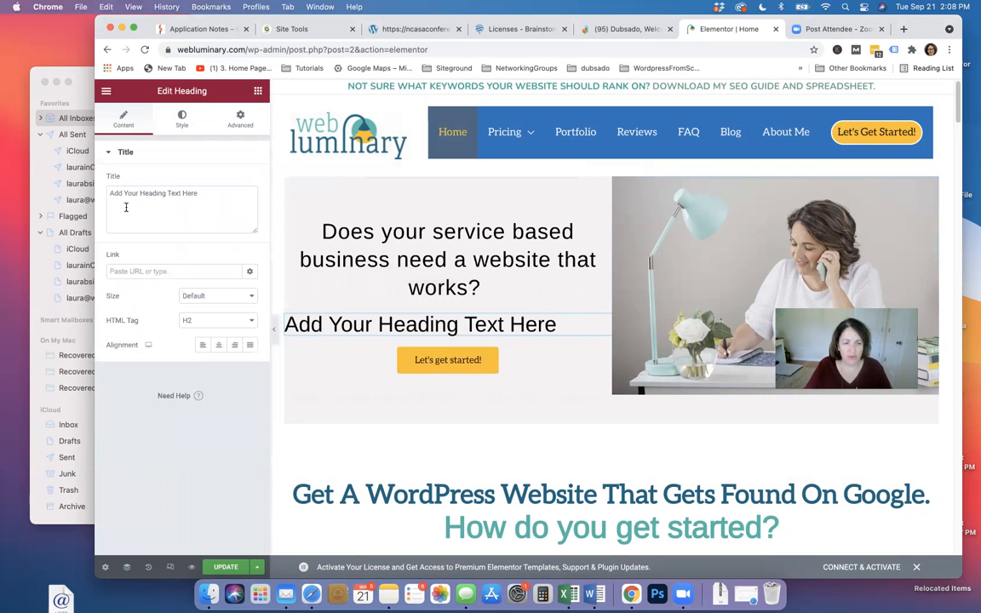
drag(109, 193, 245, 197)
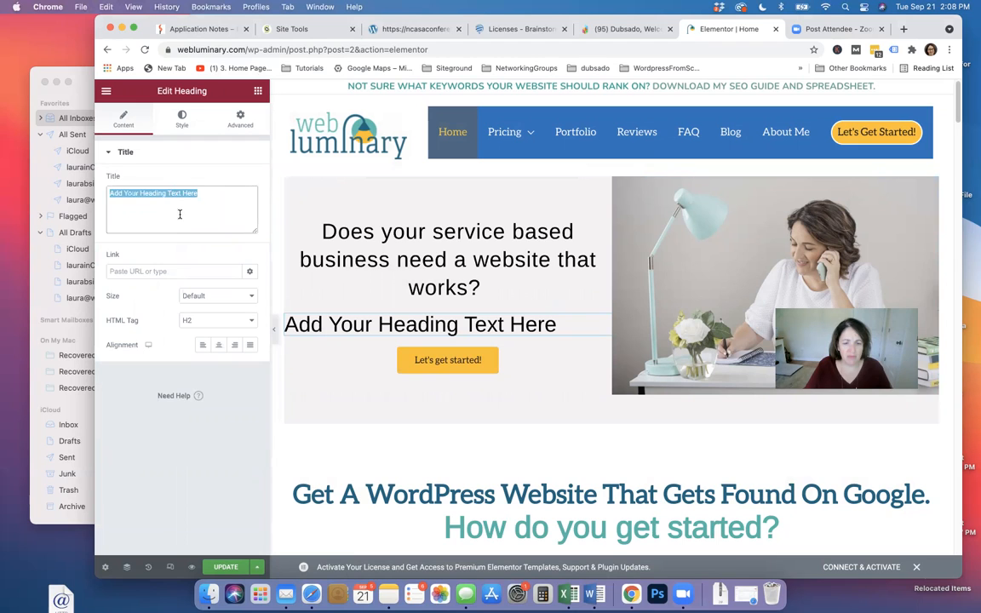
click(208, 198)
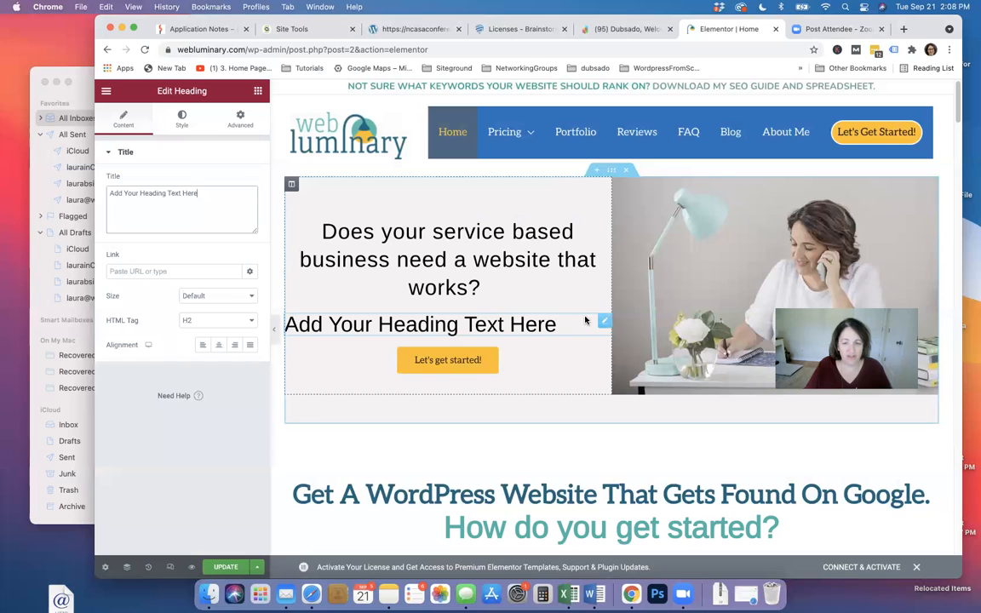
right_click(604, 324)
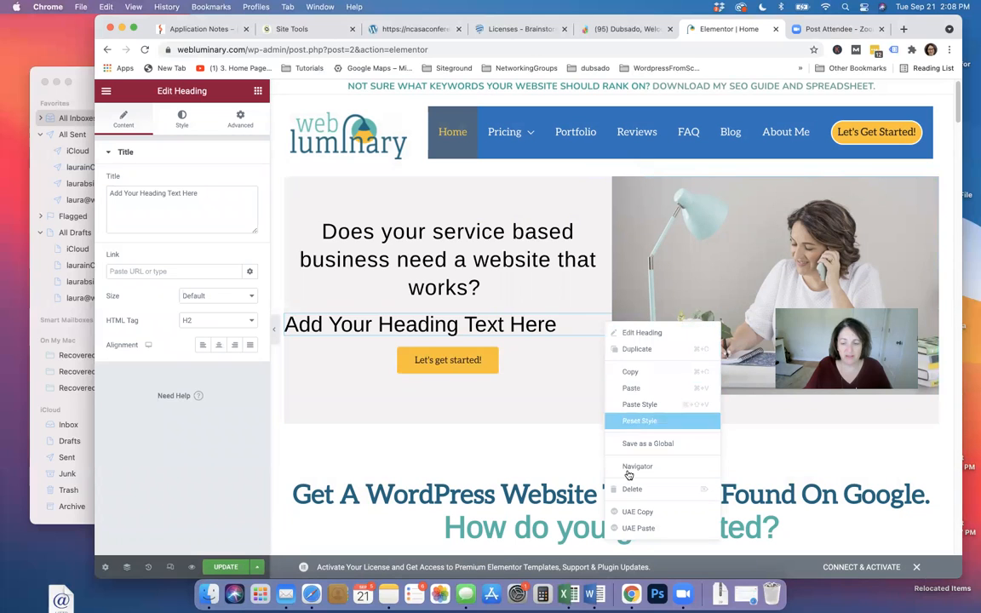
click(567, 435)
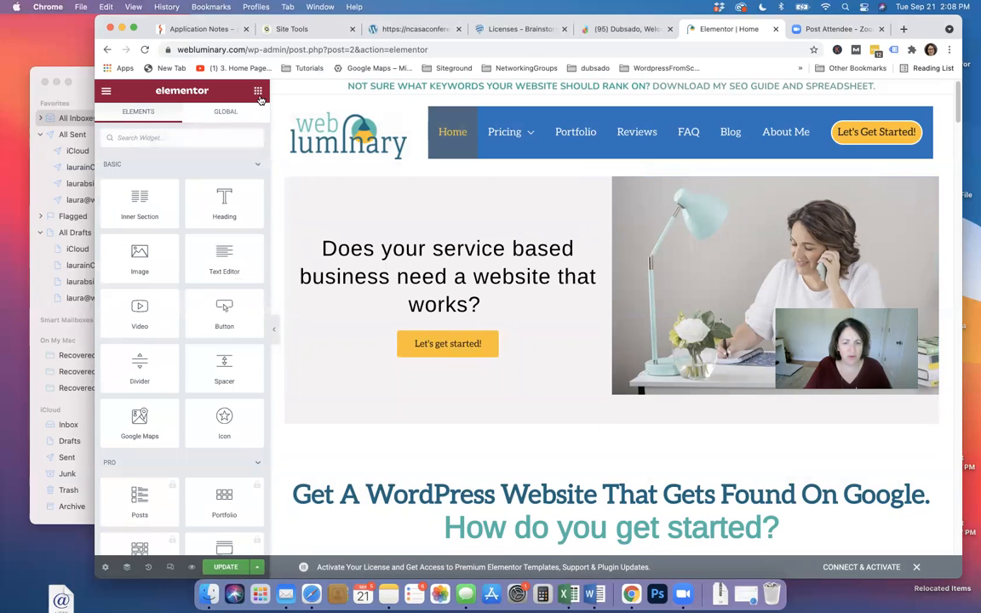
drag(224, 198, 455, 309)
Paste 'We design websites that get found on Google.' as the new heading's title and center it
click(207, 197)
drag(207, 196, 110, 194)
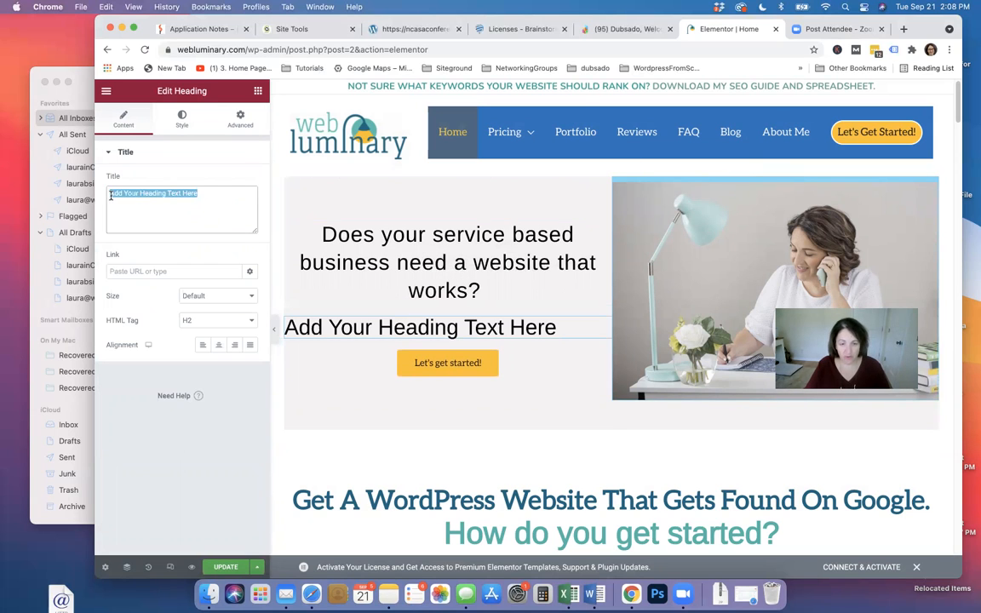
key(super+v)
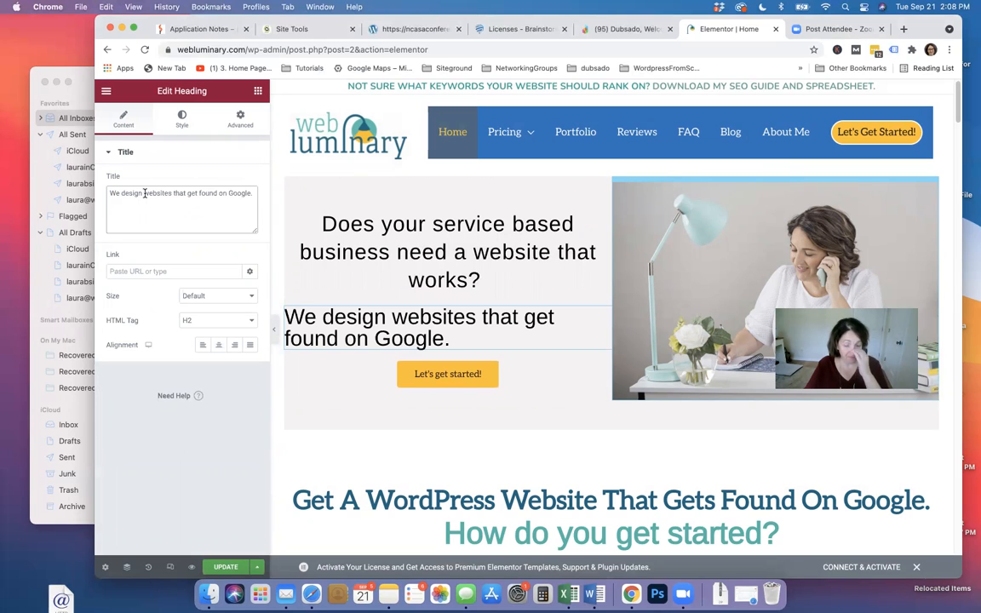
click(173, 155)
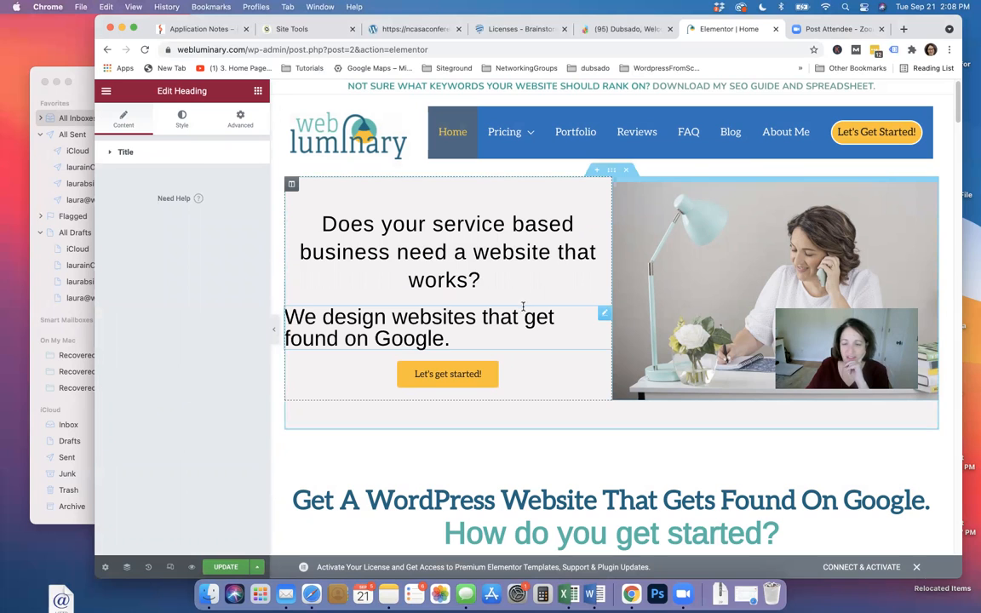
click(176, 126)
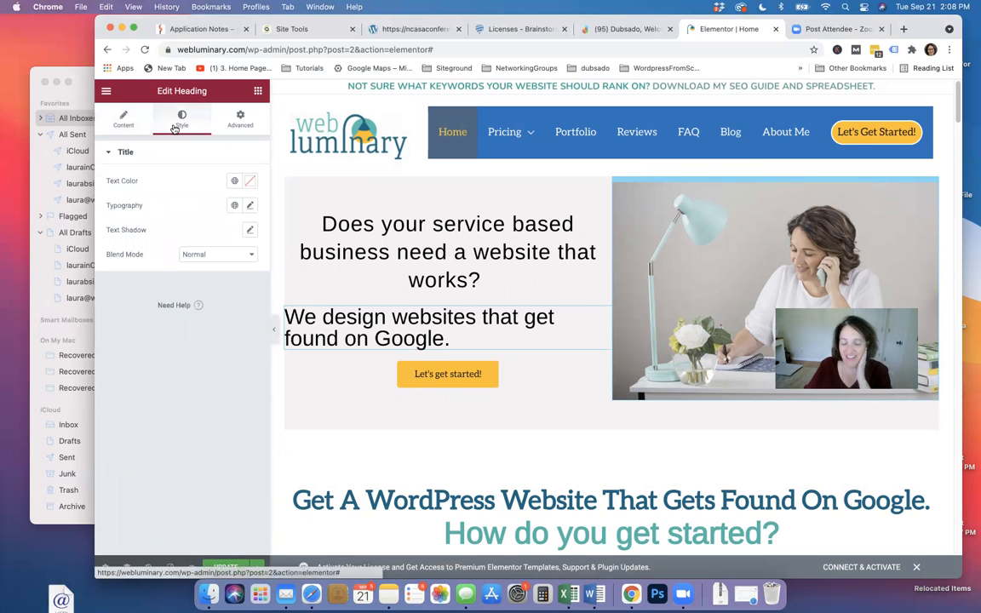
click(109, 121)
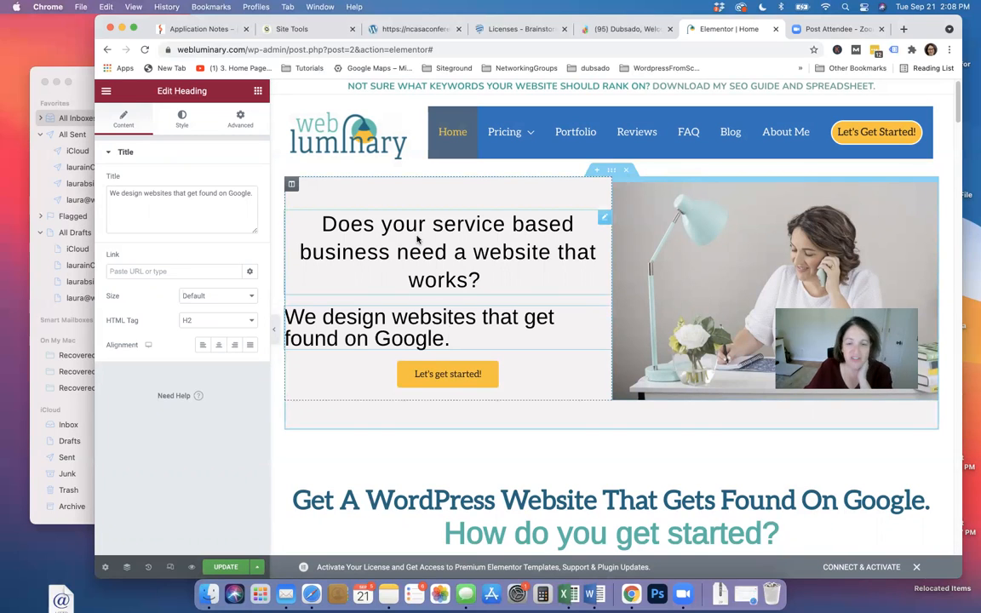
click(218, 347)
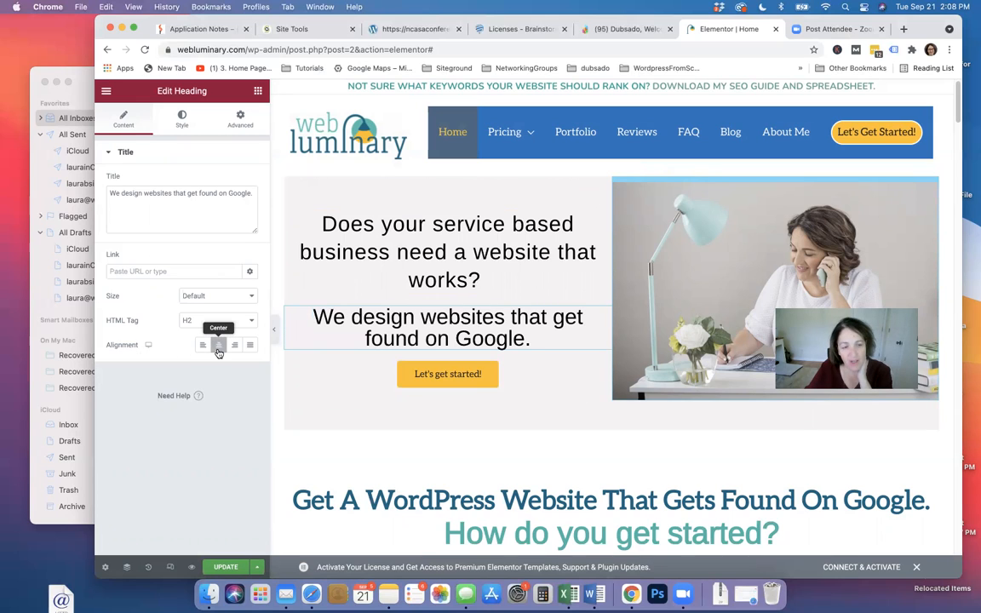
click(183, 125)
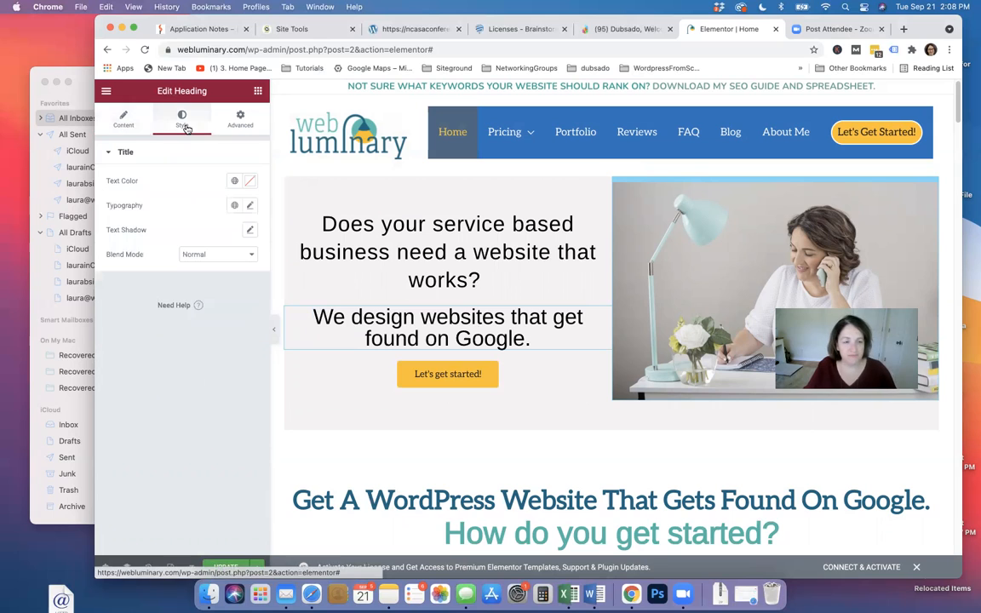
Try red text colours, then the teal Saved Color #10, on the new heading
click(248, 182)
click(214, 267)
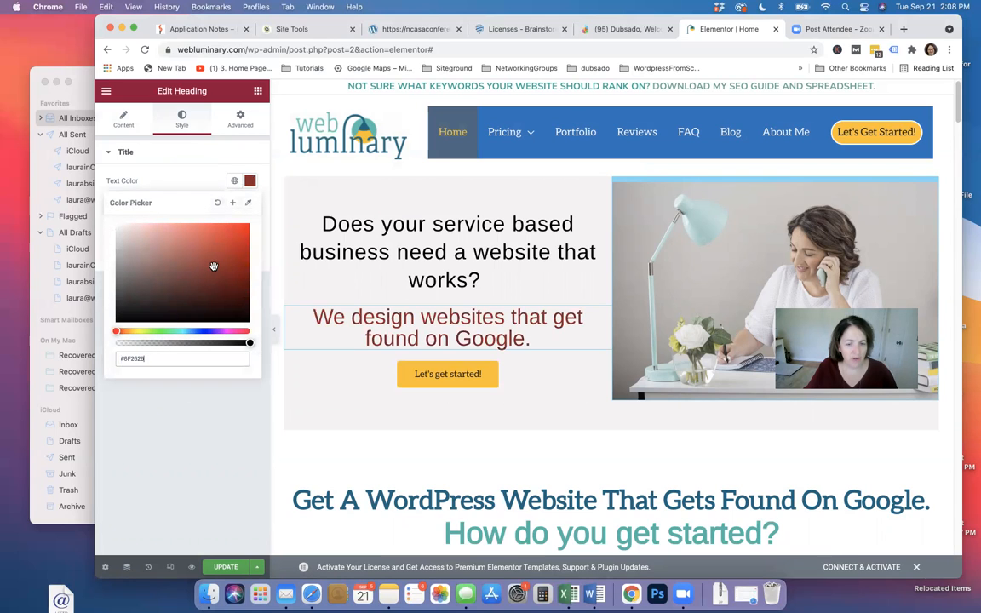
click(228, 233)
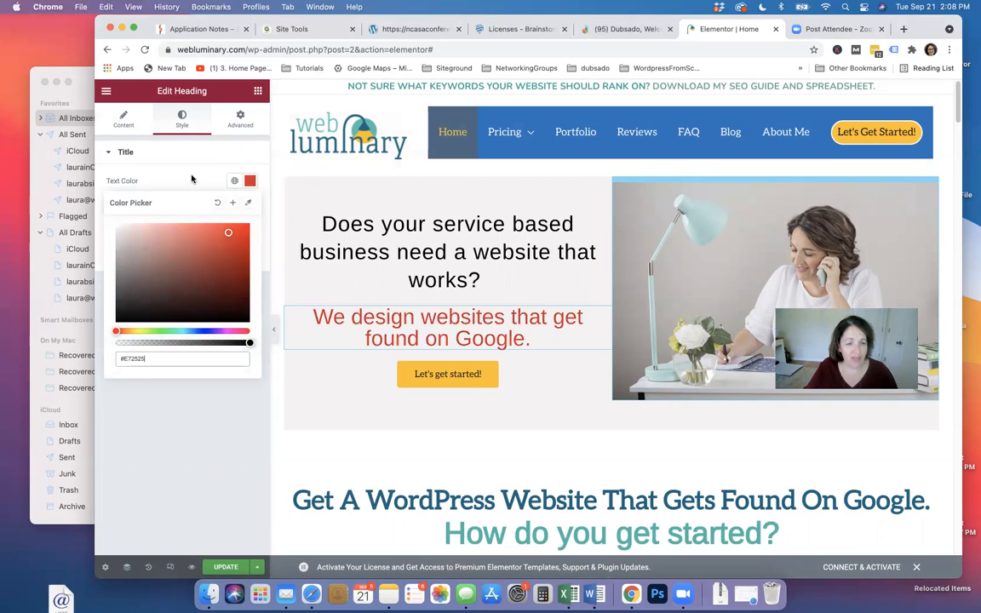
click(191, 178)
click(234, 181)
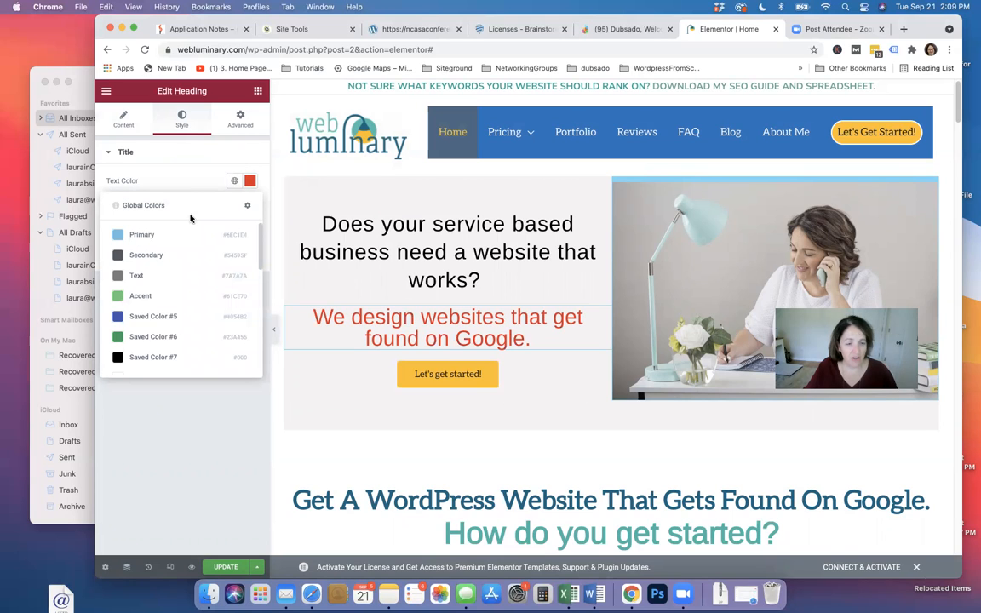
scroll(182, 302, down, 5)
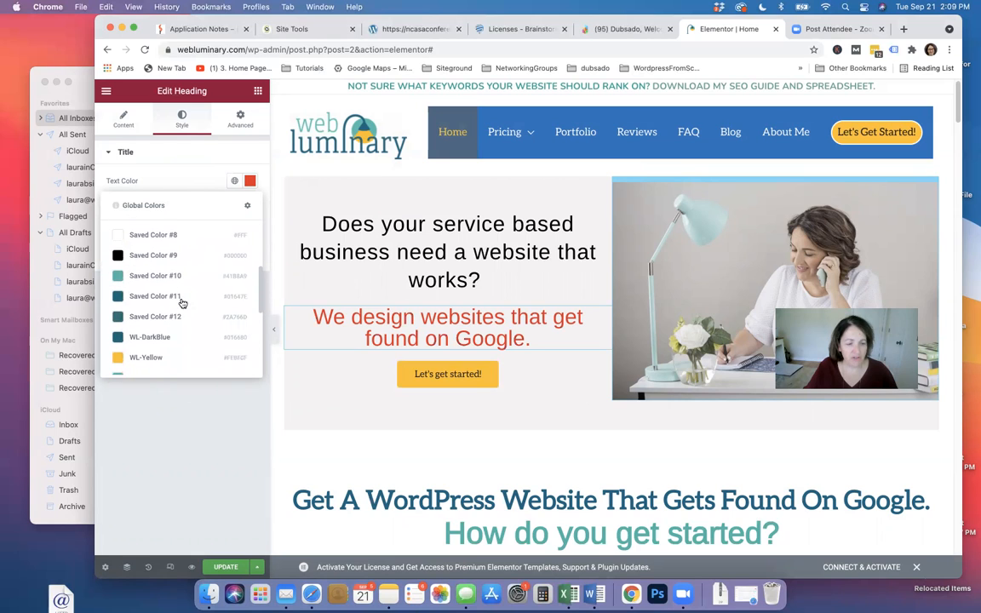
scroll(181, 302, down, 3)
scroll(182, 302, up, 3)
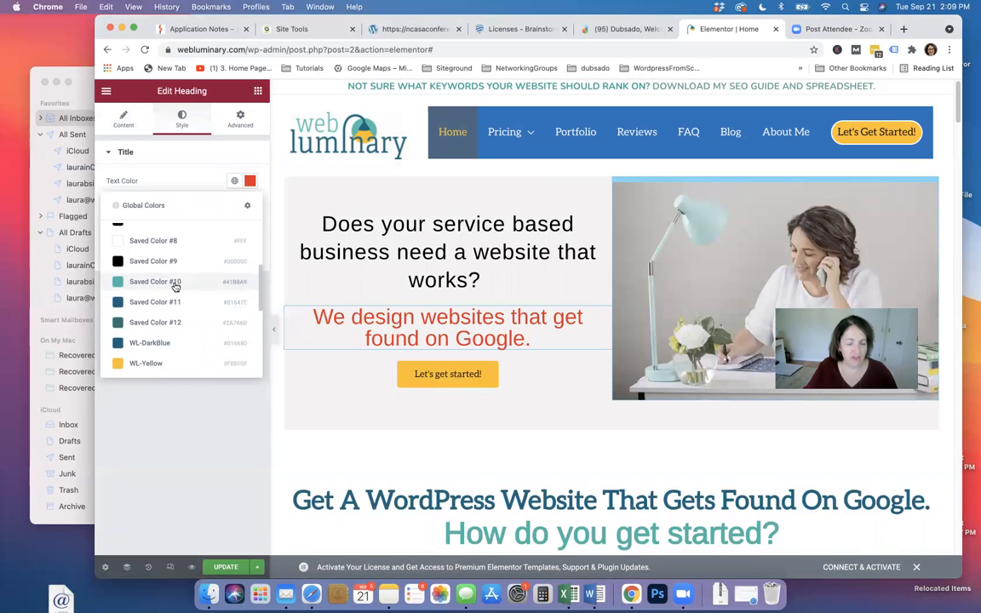
click(176, 284)
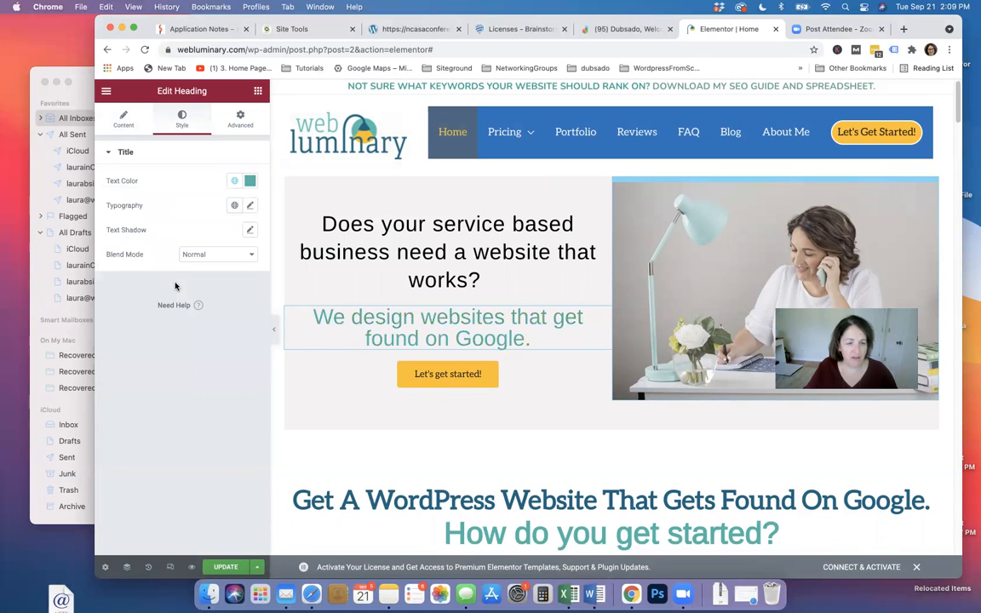
Apply the WL-DarkBlue global colour to the heading text
click(232, 182)
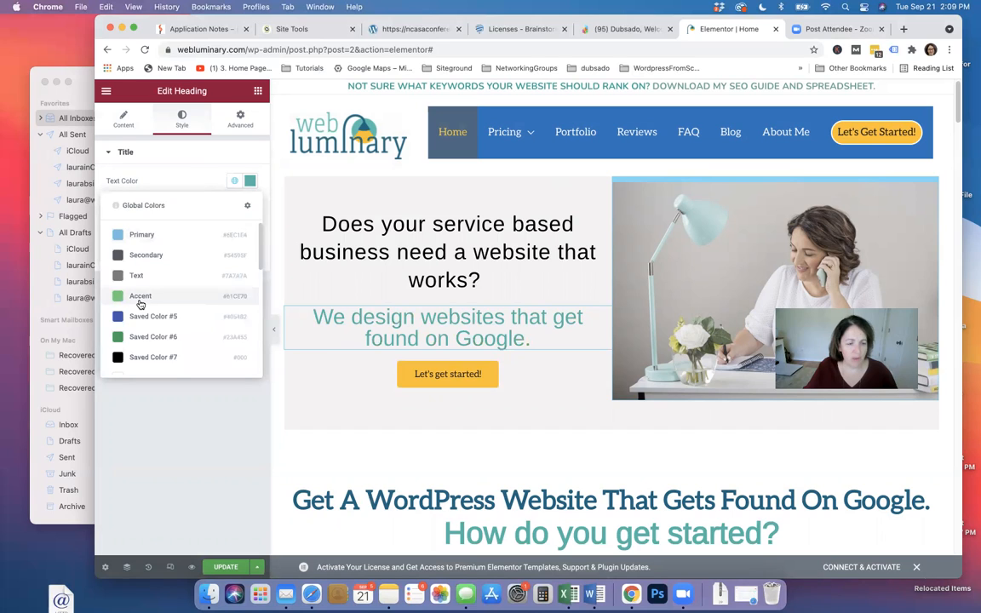
scroll(153, 304, down, 3)
scroll(166, 305, down, 5)
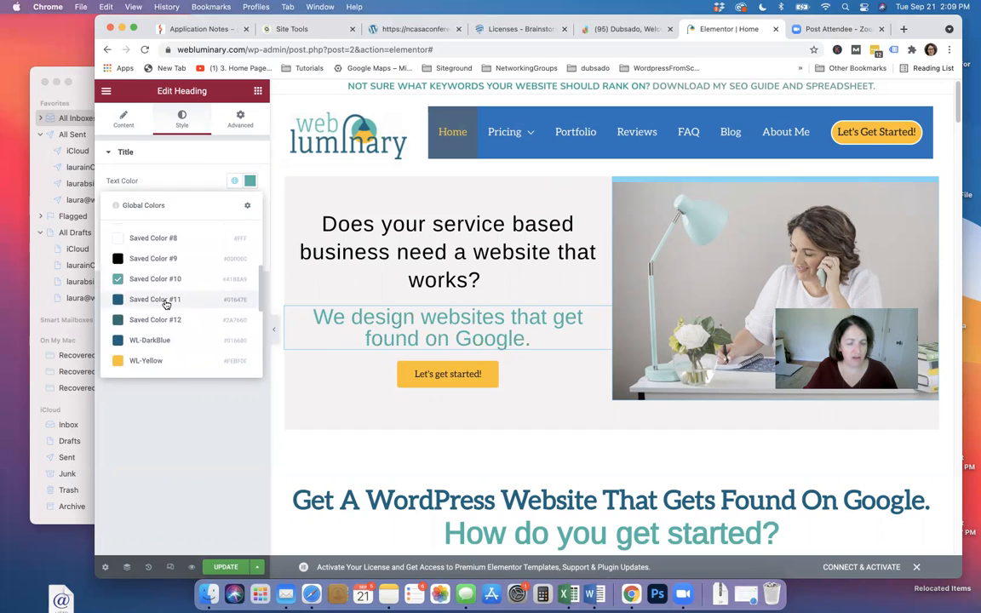
click(134, 287)
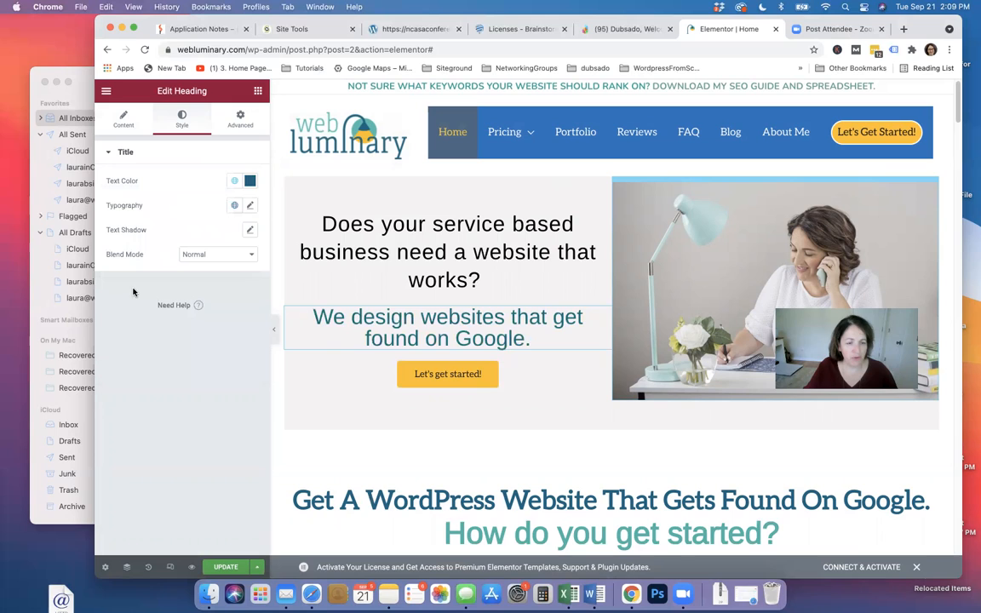
click(234, 180)
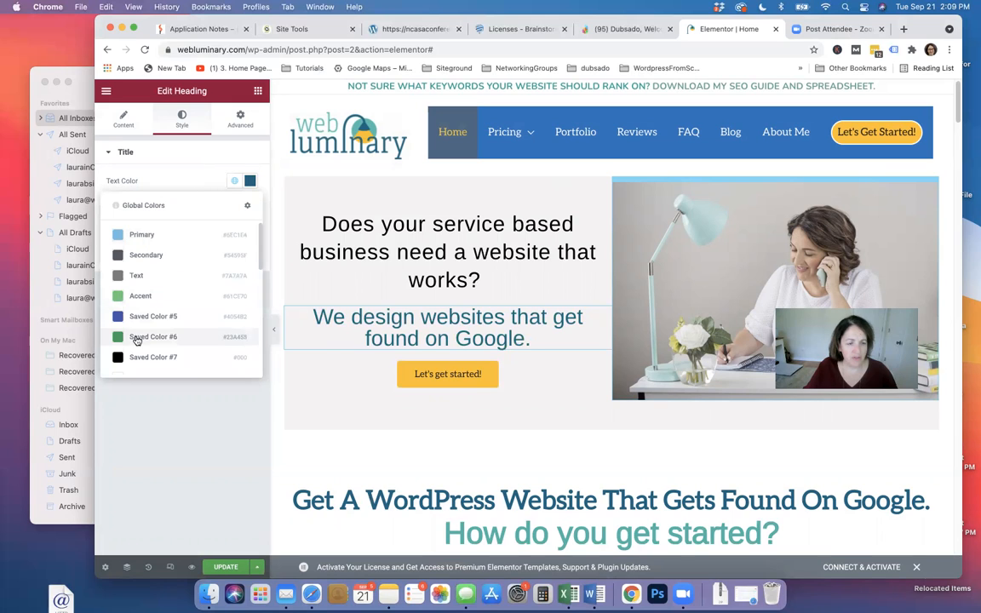
click(167, 154)
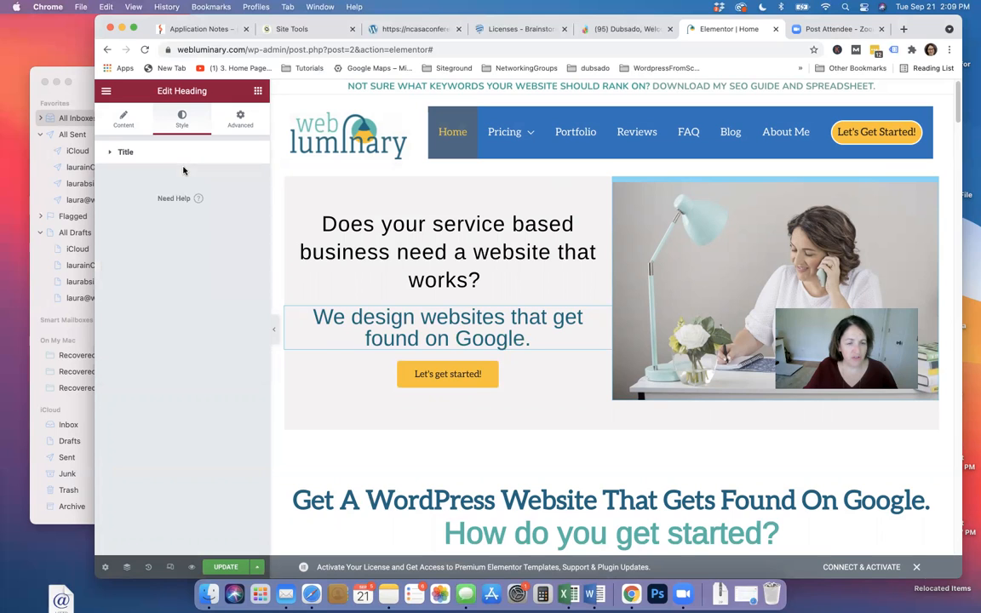
click(123, 152)
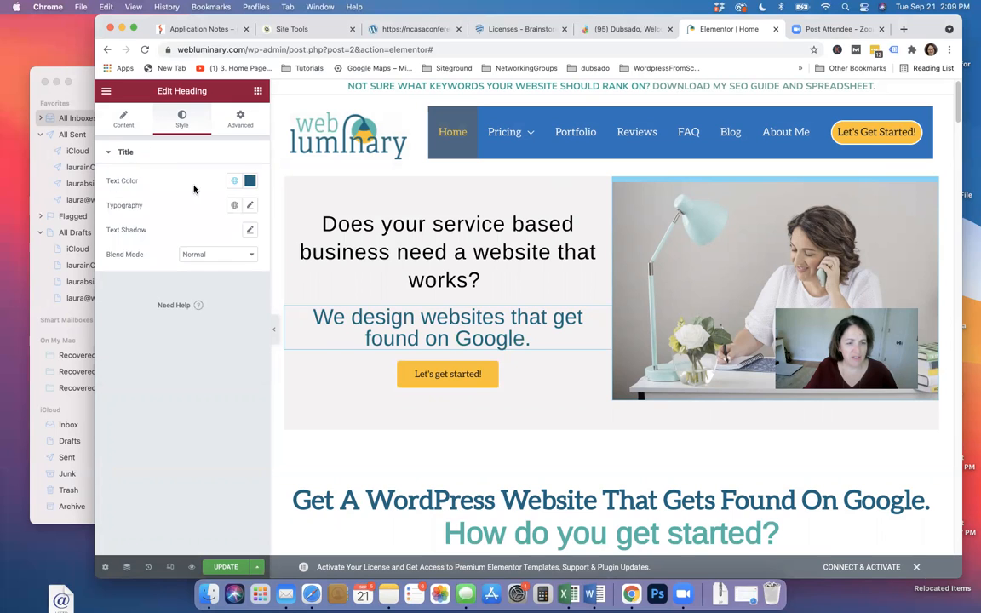
Set the subheading's font weight to 900, trying uppercase and reverting to normal case
click(250, 206)
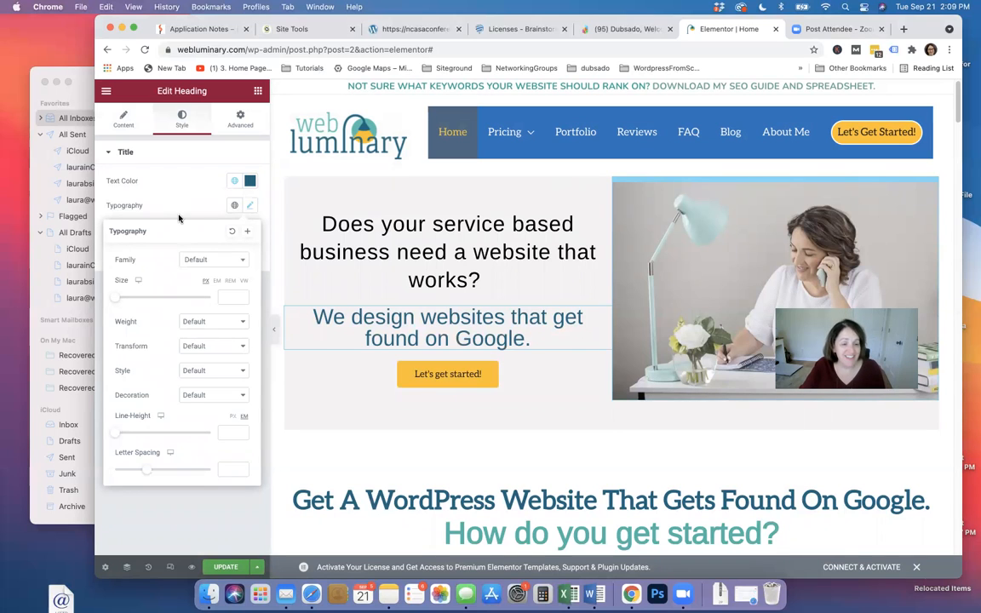
click(234, 262)
click(150, 252)
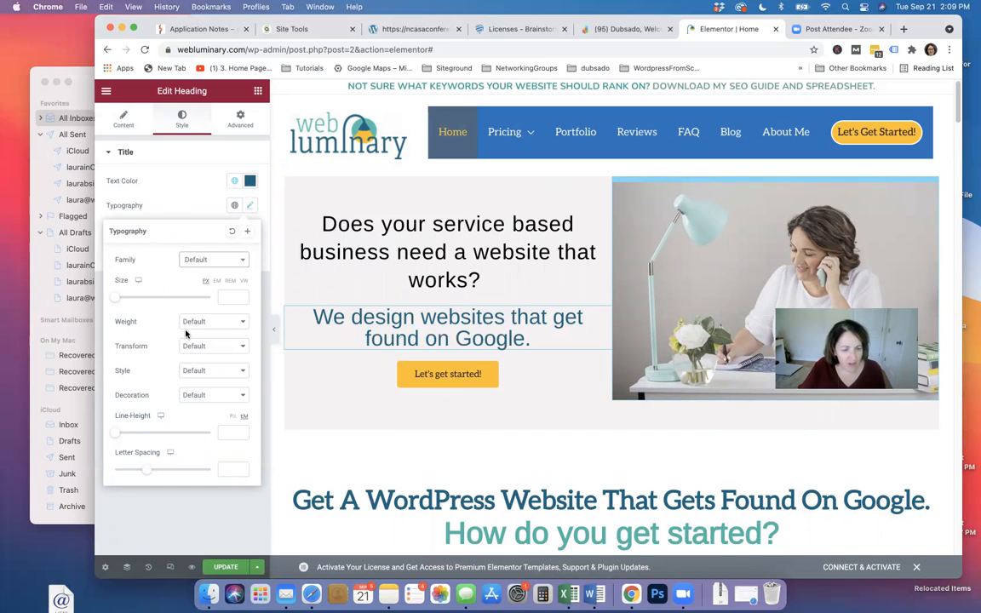
click(234, 322)
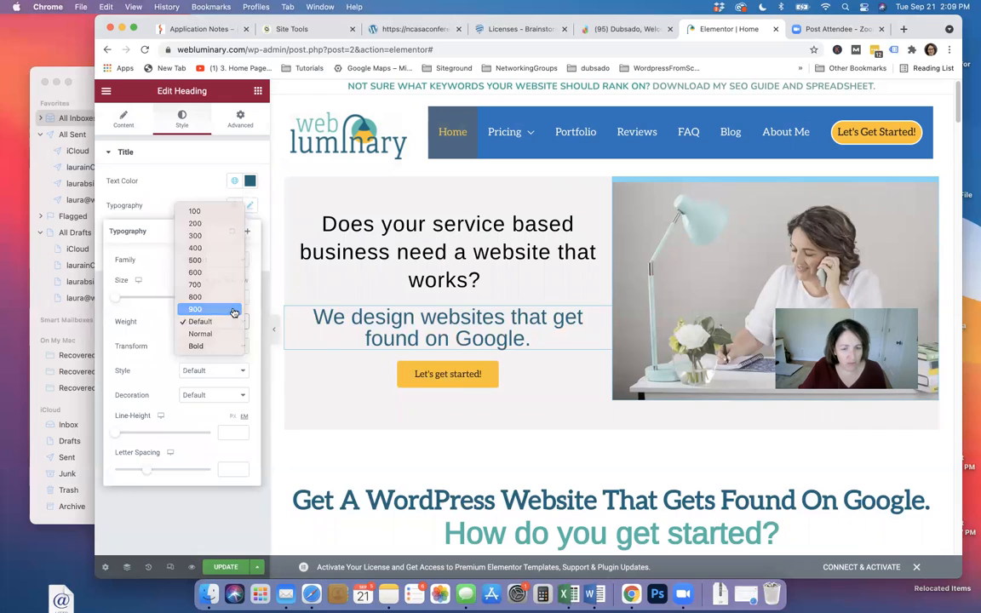
click(233, 309)
click(231, 320)
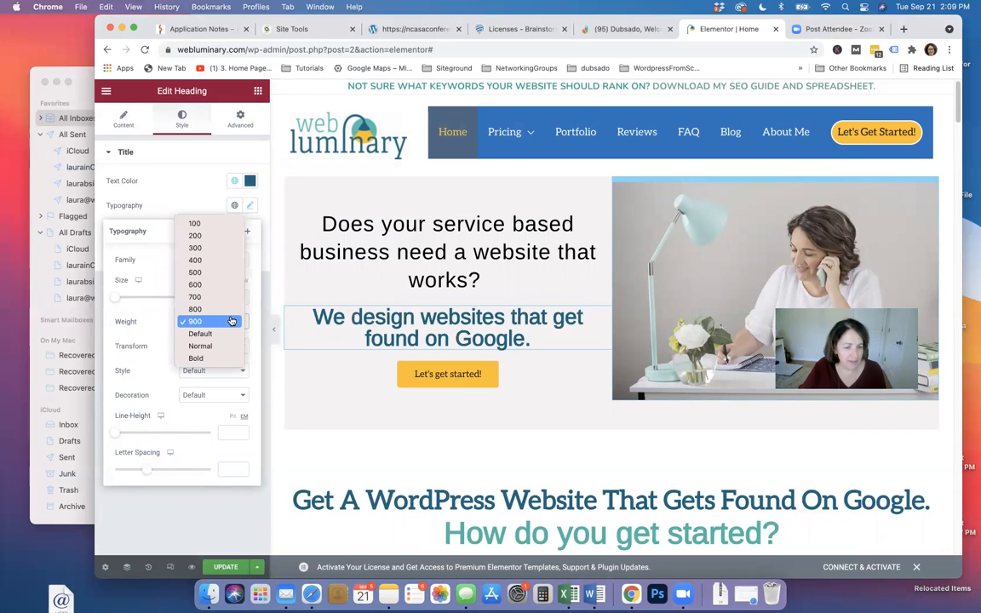
click(168, 341)
click(235, 349)
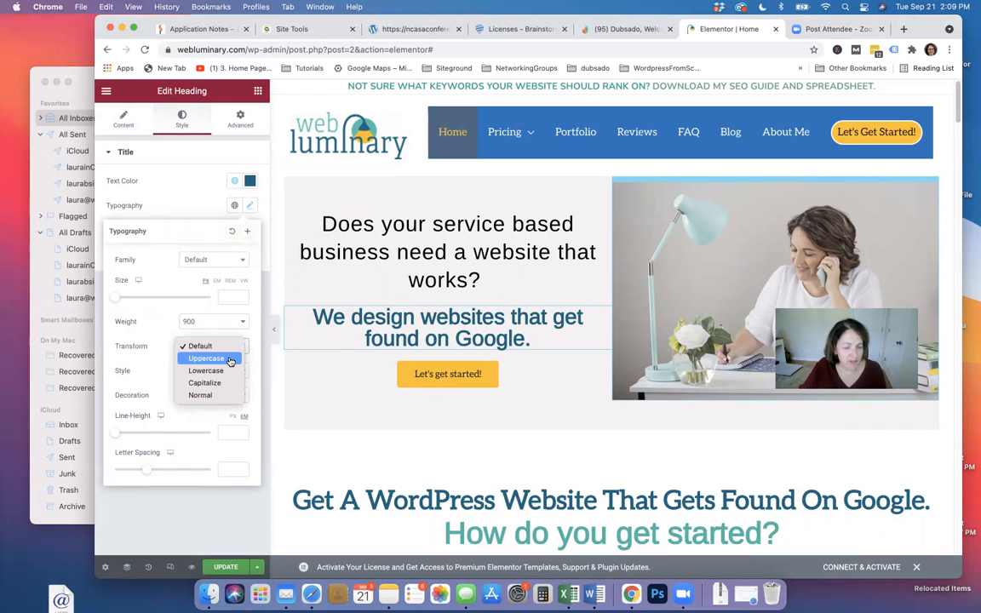
click(229, 360)
click(228, 362)
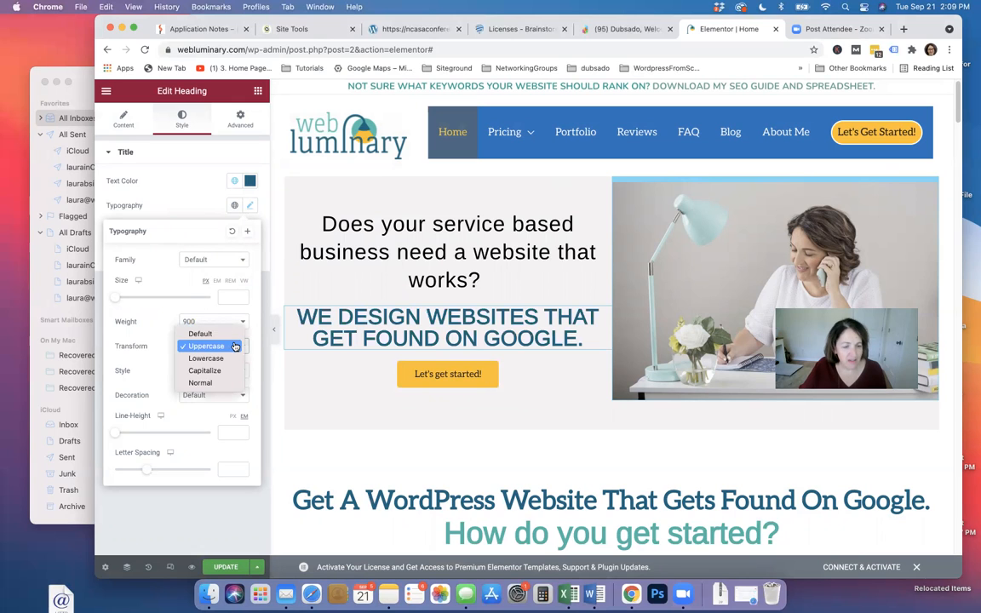
click(204, 299)
Make the subheading italic with a 1.5 line height
mouse_move(115, 433)
mouse_down()
mouse_move(155, 436)
mouse_move(118, 438)
mouse_up()
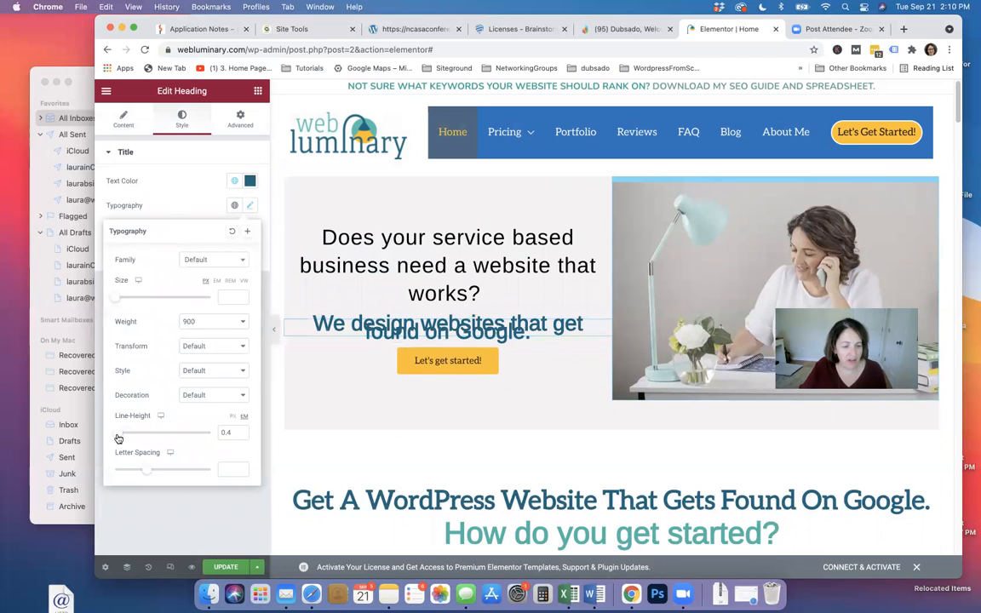
click(207, 372)
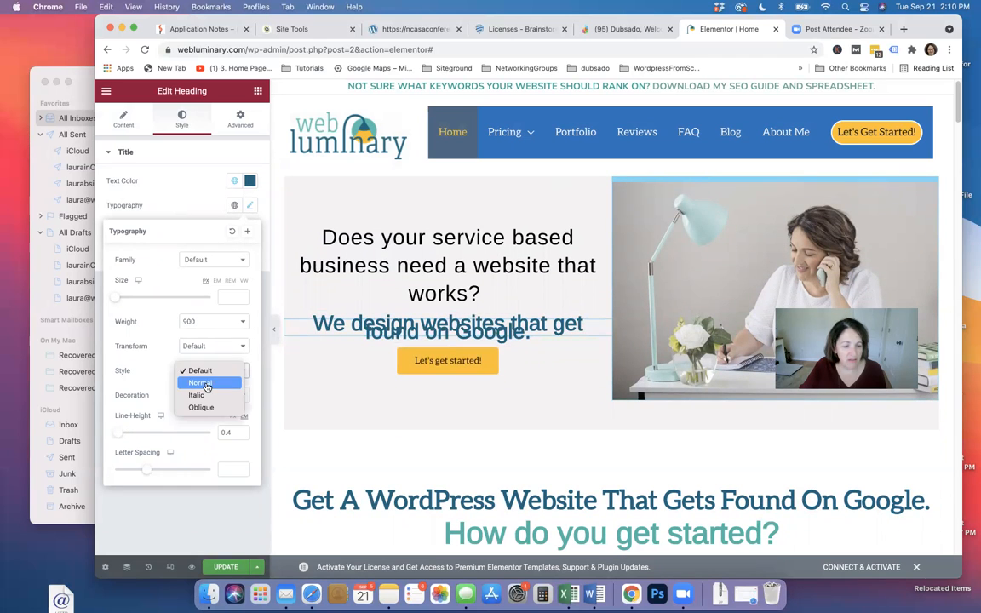
click(208, 383)
click(213, 372)
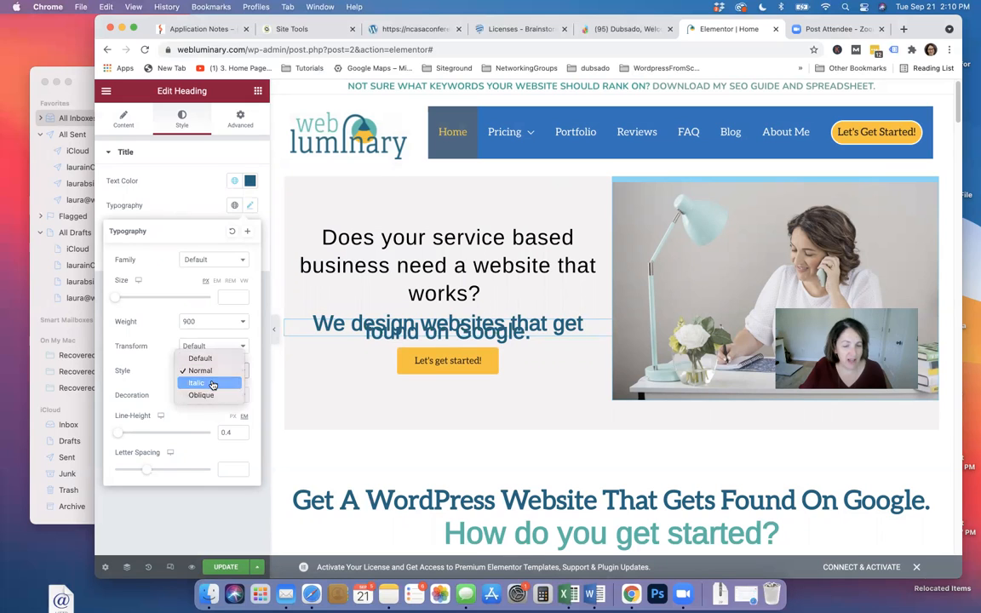
click(211, 386)
drag(116, 434, 127, 435)
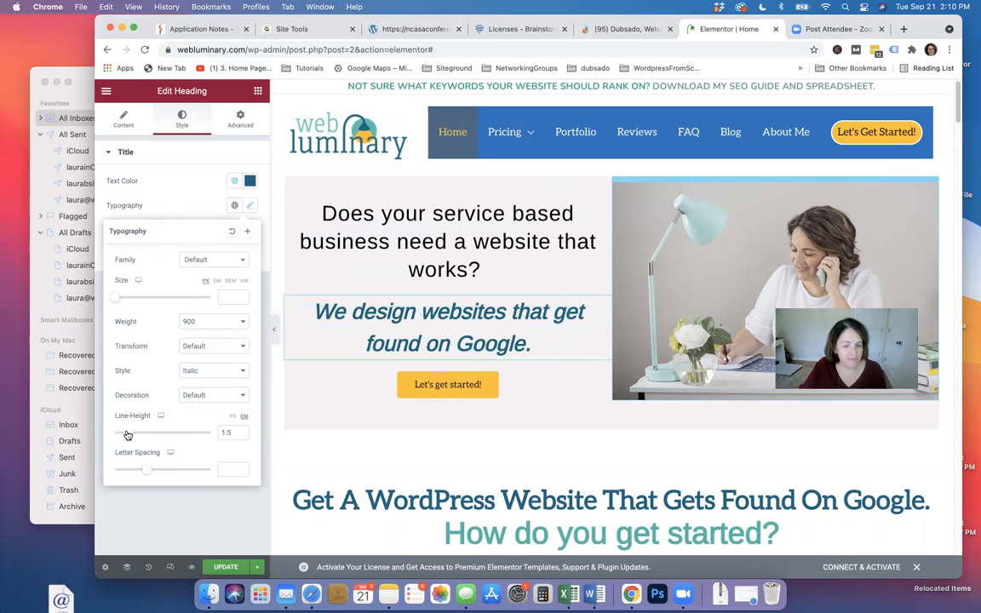
click(234, 180)
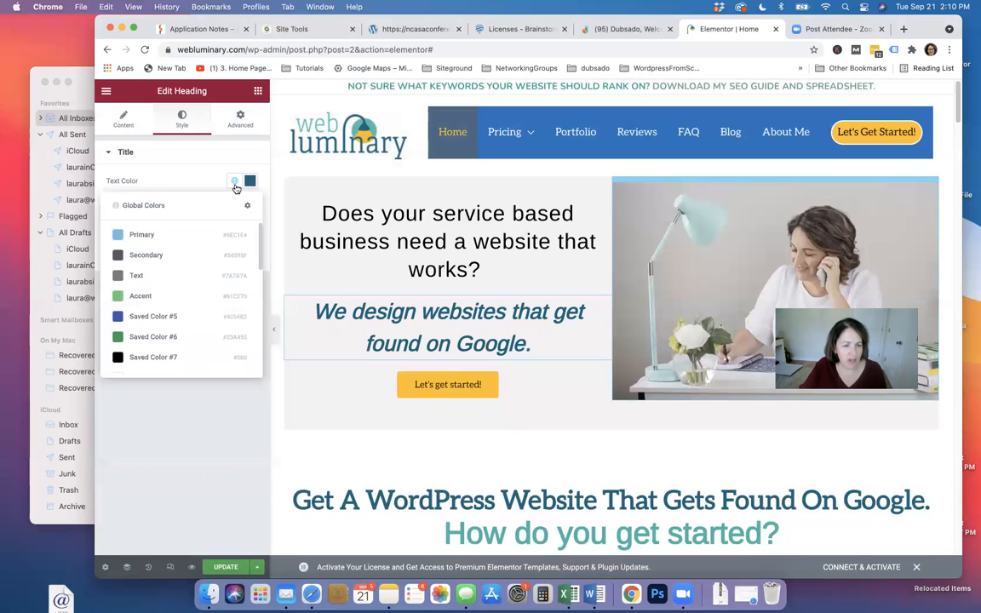
Apply the Secondary global colour to the subheading and inspect the question text's colours
click(145, 254)
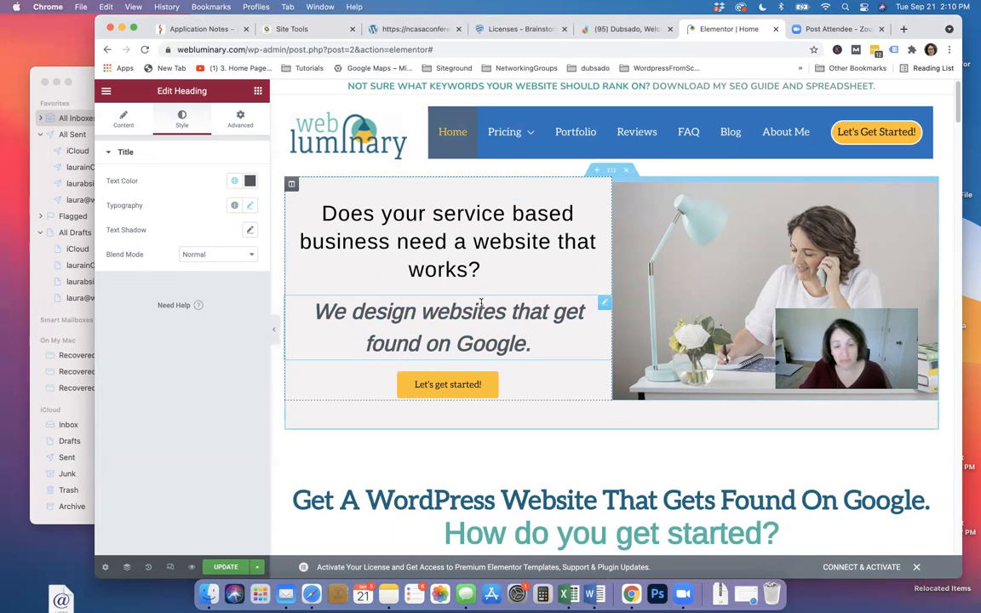
click(482, 238)
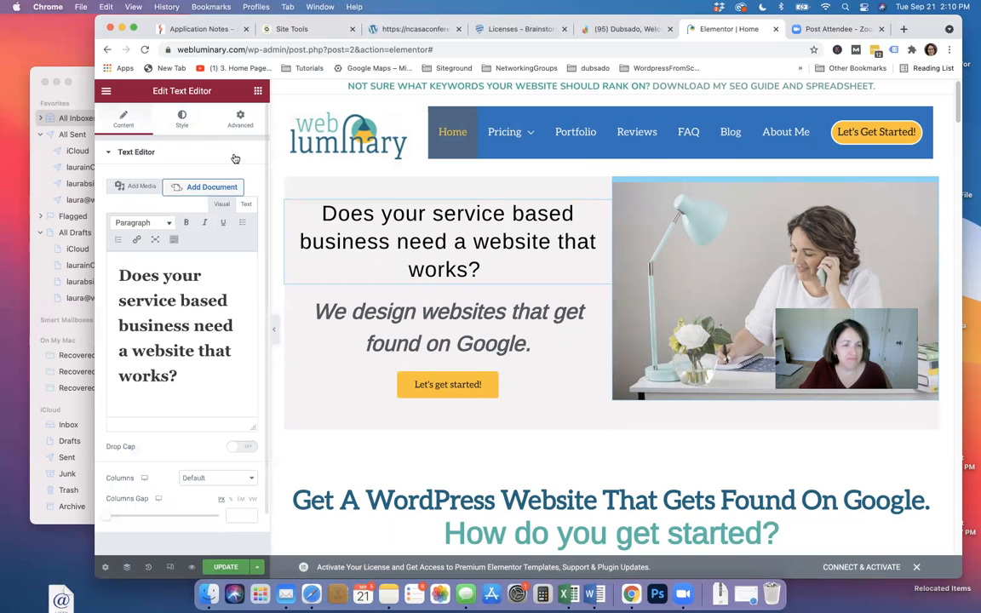
click(179, 119)
click(234, 207)
click(235, 207)
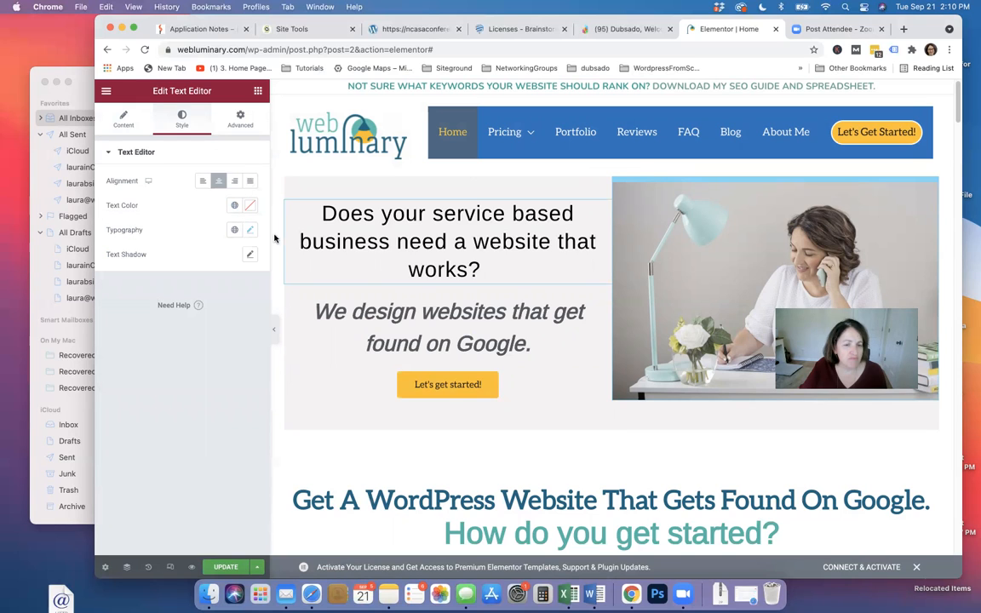
Clear the subheading's custom text colour so it displays in default black
click(422, 276)
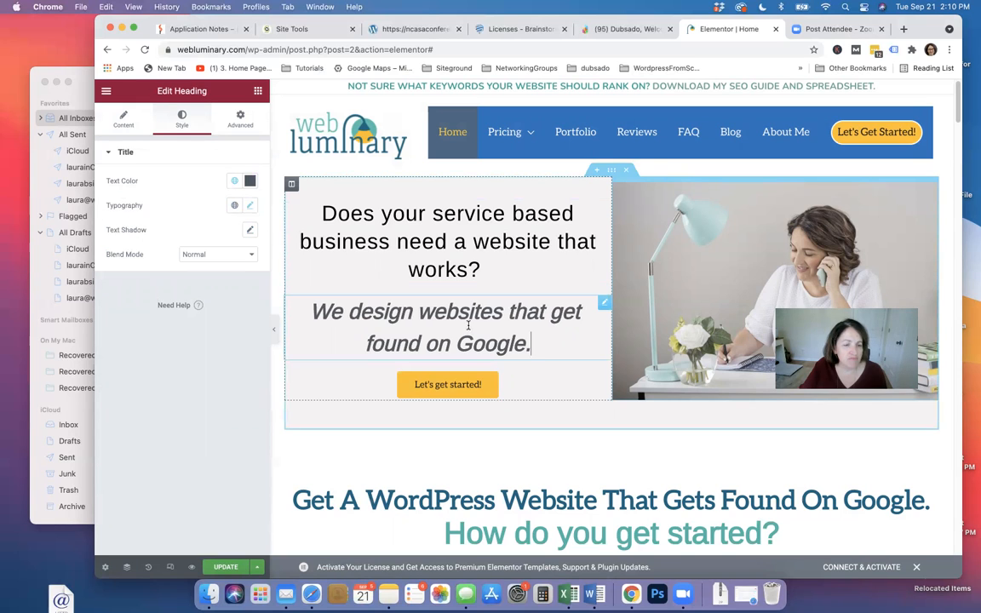
click(249, 180)
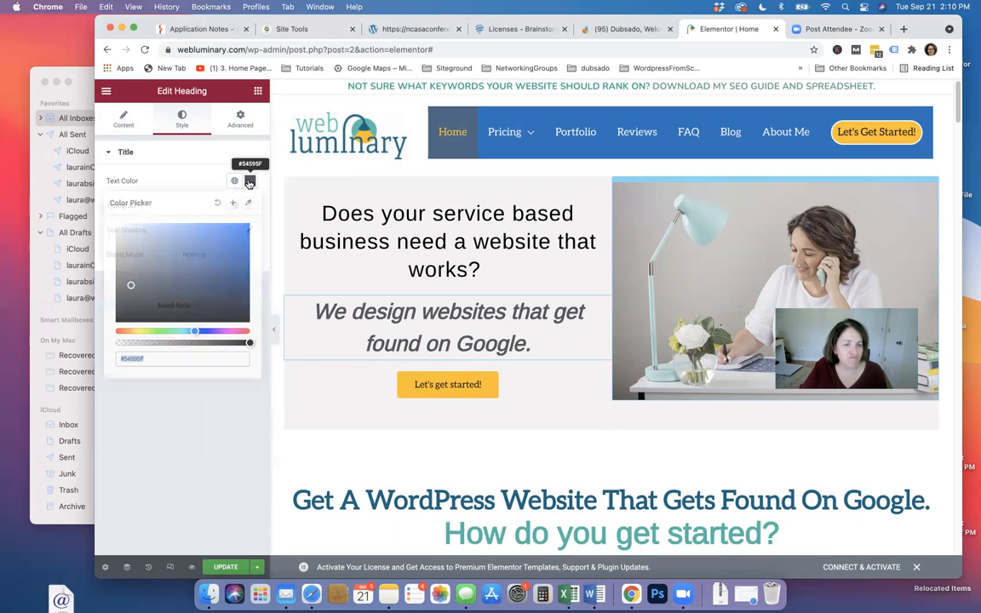
click(235, 182)
click(252, 183)
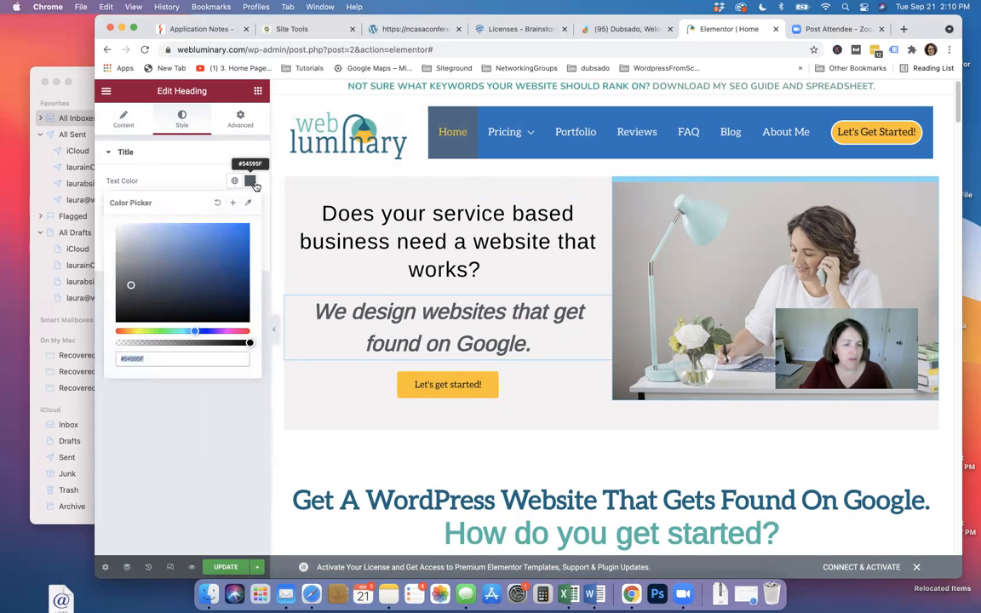
click(216, 204)
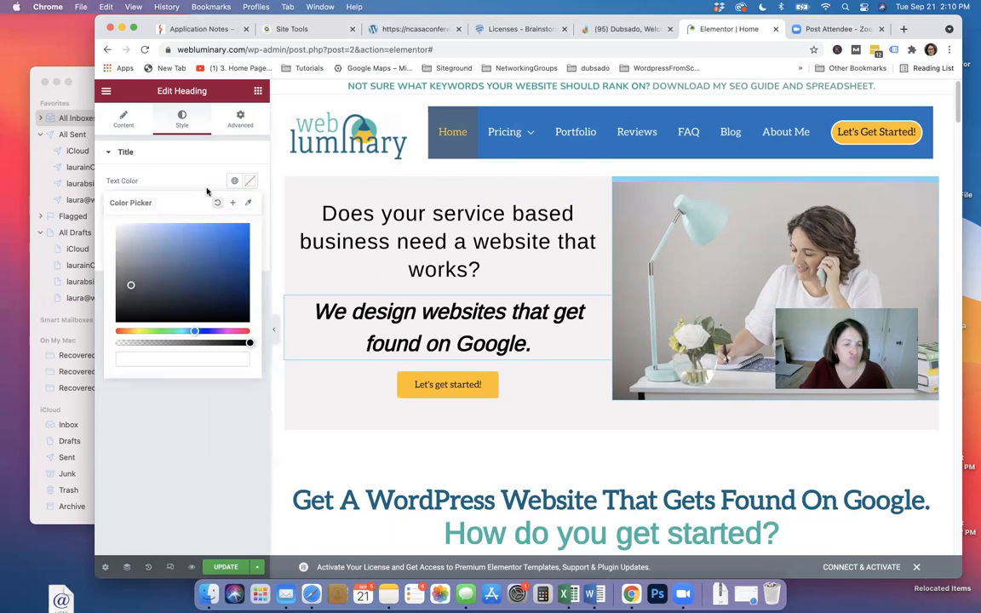
click(205, 177)
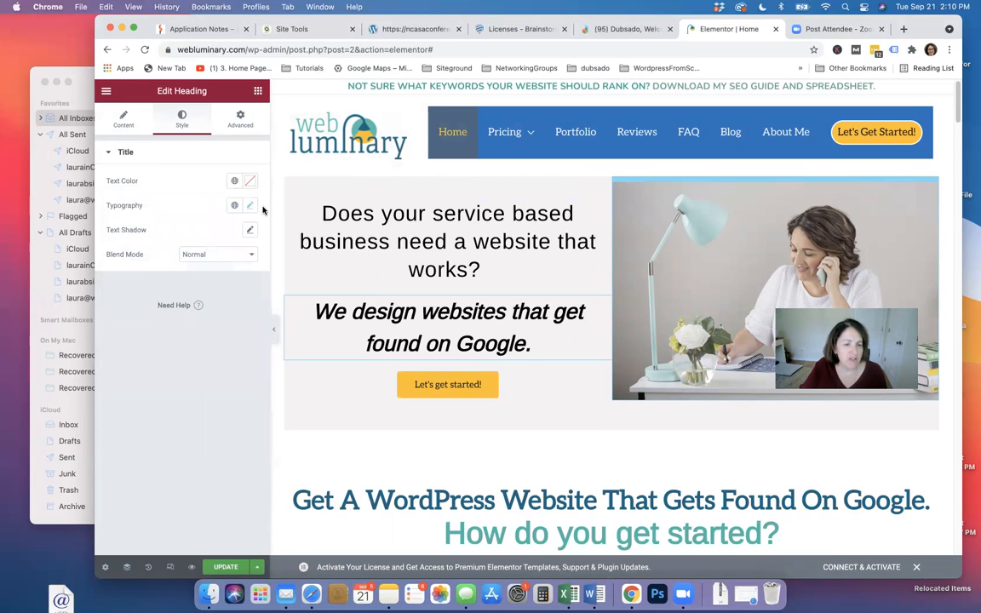
Reset the 'We design websites that get found on Google.' typography to default, dropping bold italic
click(235, 205)
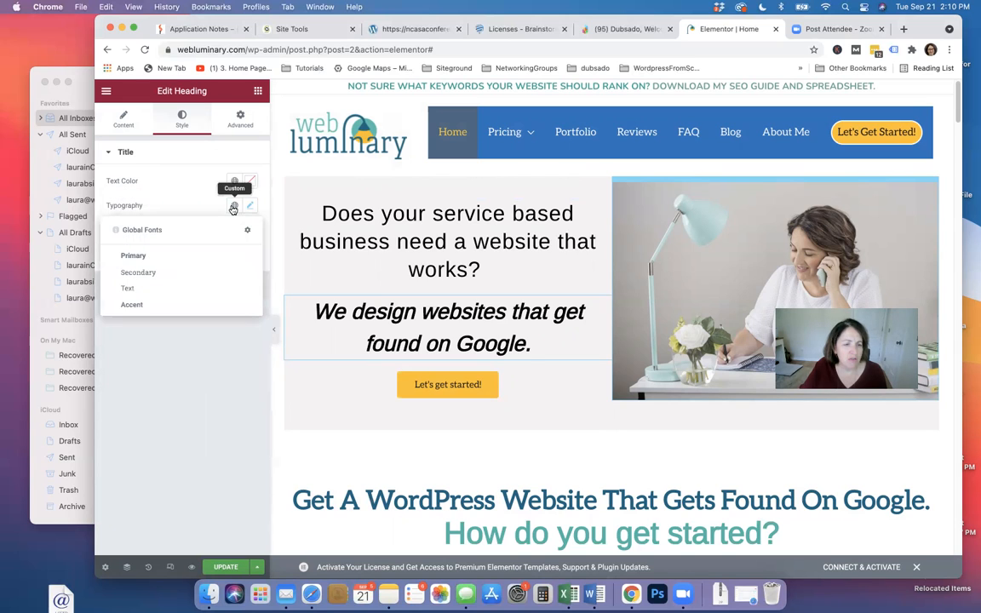
click(250, 208)
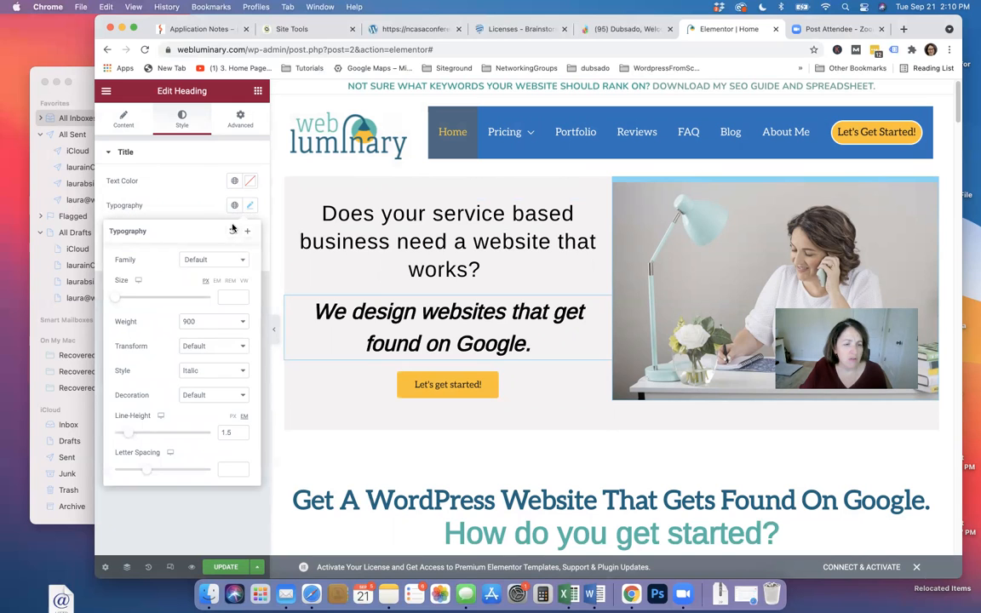
click(232, 234)
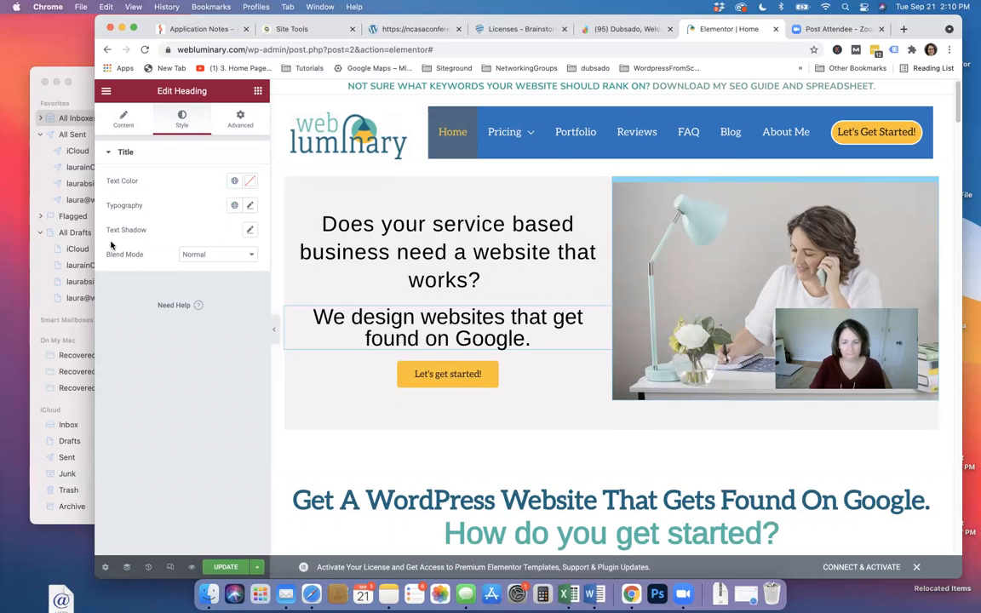
Begin rewriting the subheading as 'Our websites bring in clients by connecting'
click(457, 334)
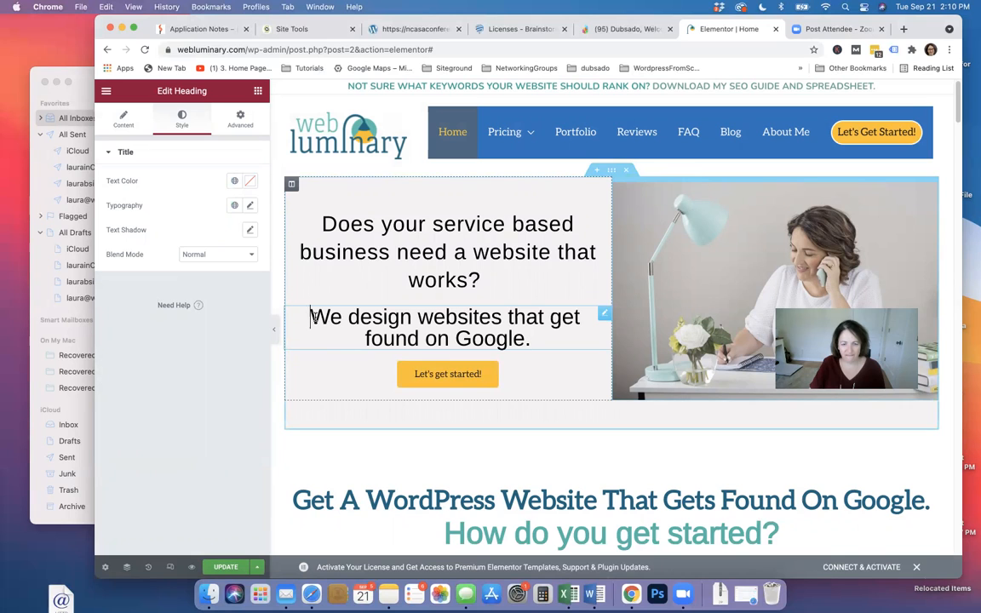
text(Our website)
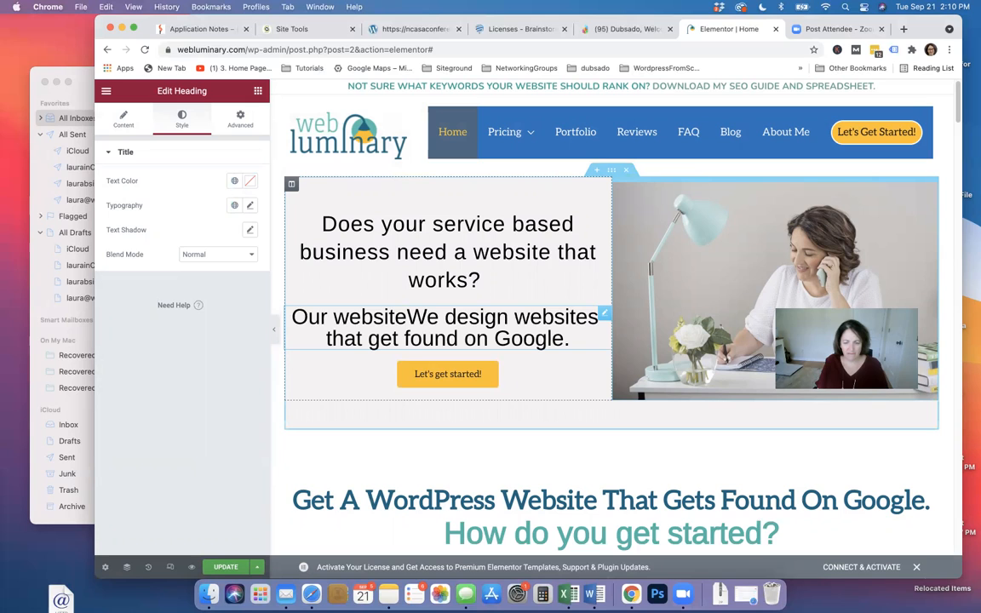
text(s)
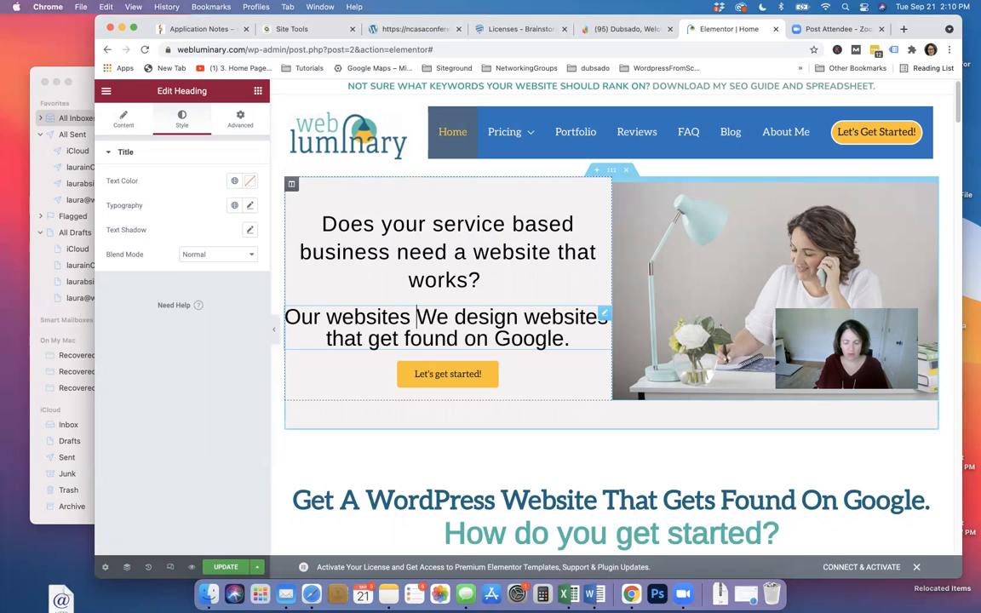
text( bring in c)
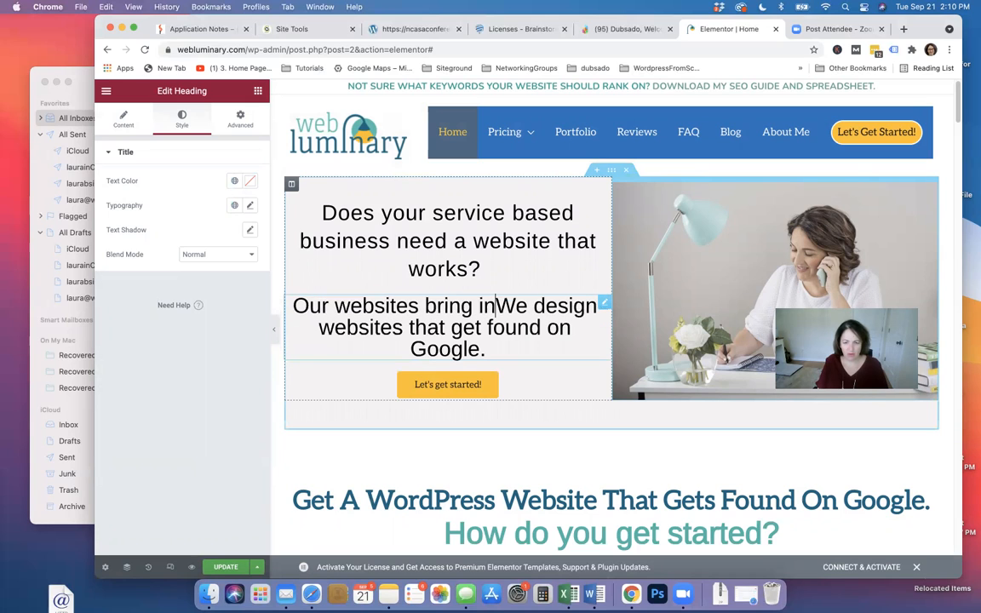
text(lients b)
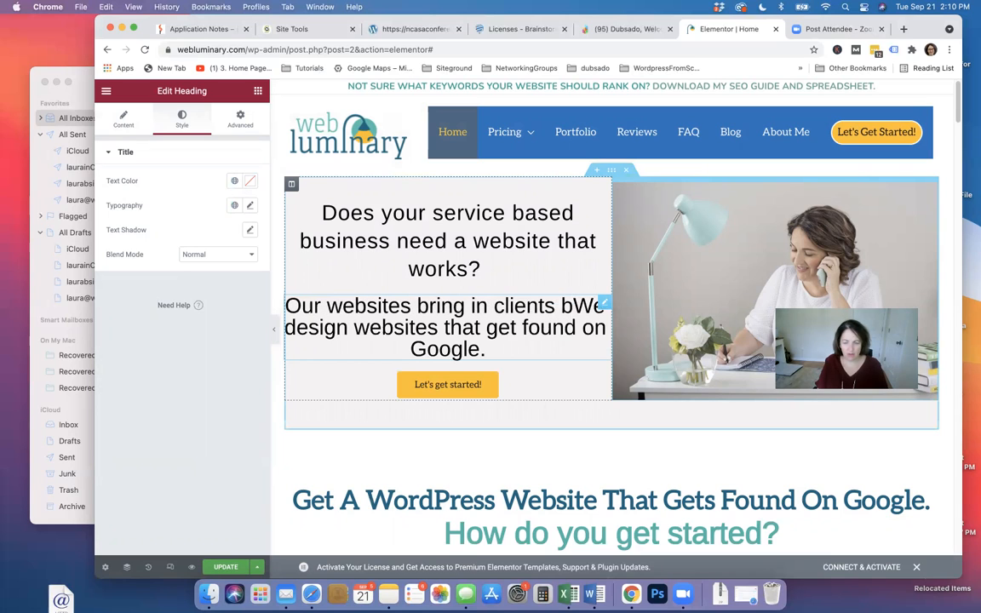
key(BackSpace)
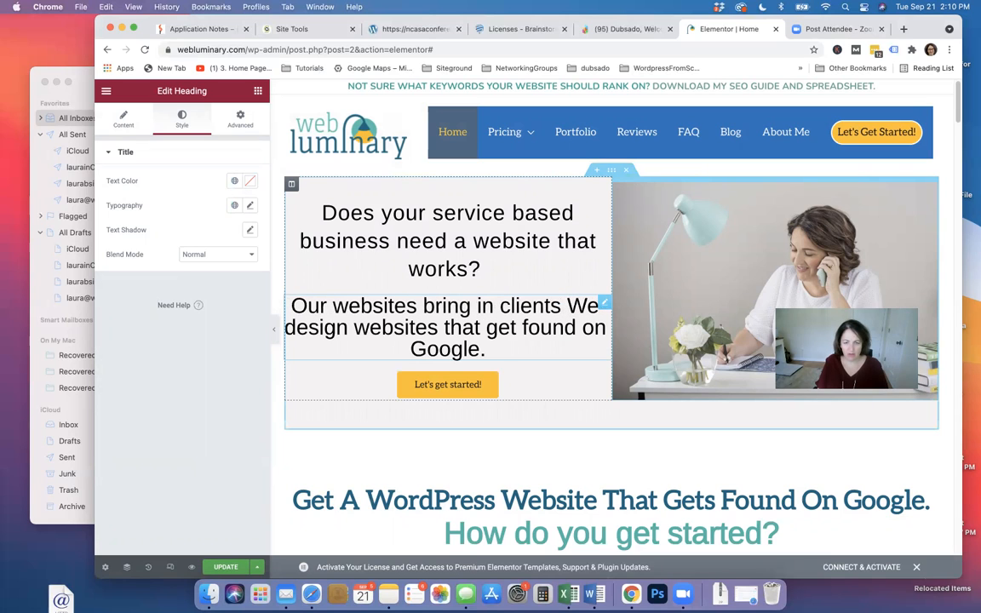
text(by co)
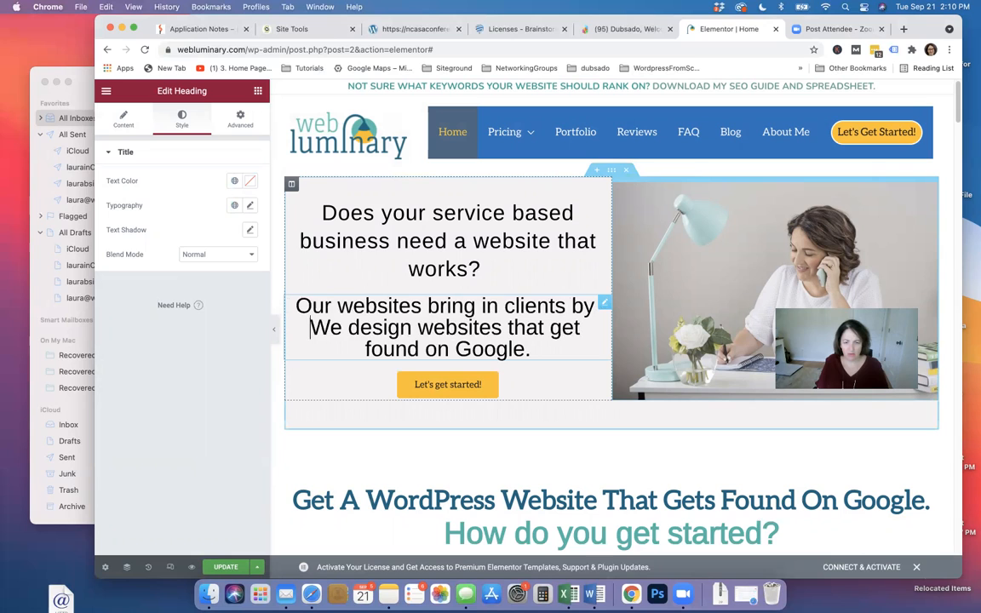
text(nnecting)
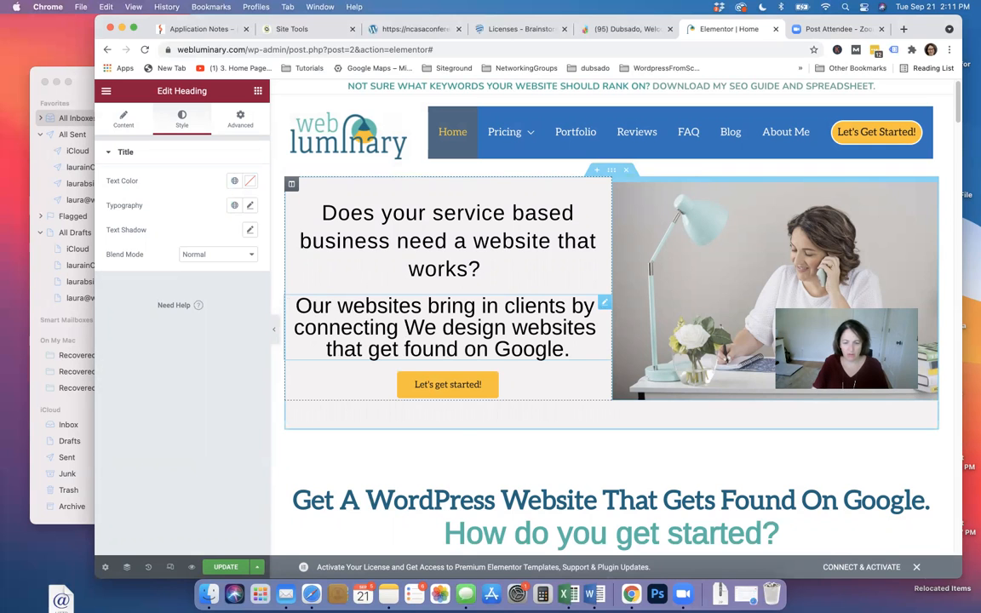
scroll(613, 470, down, 2)
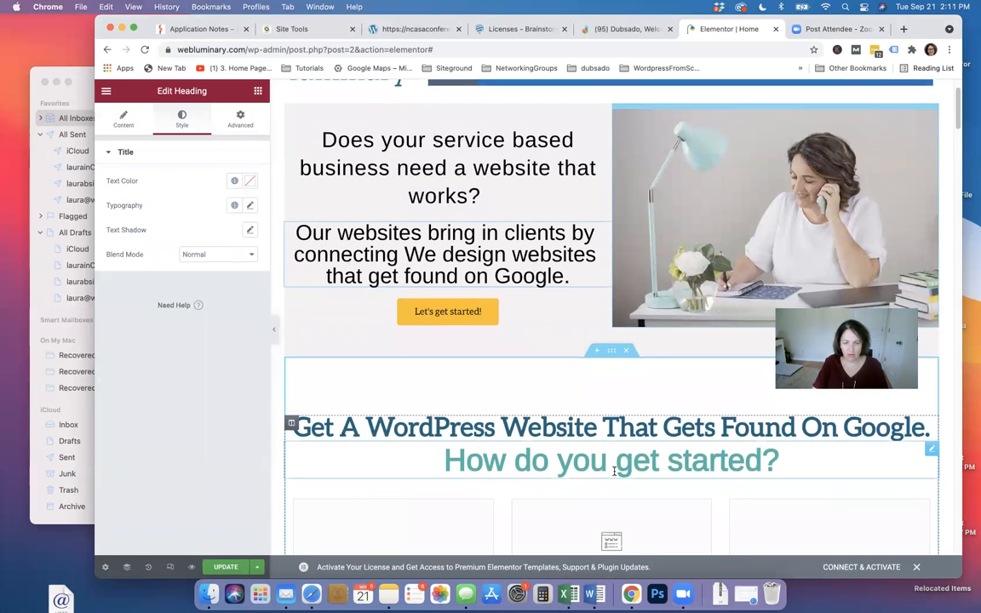
scroll(613, 470, up, 2)
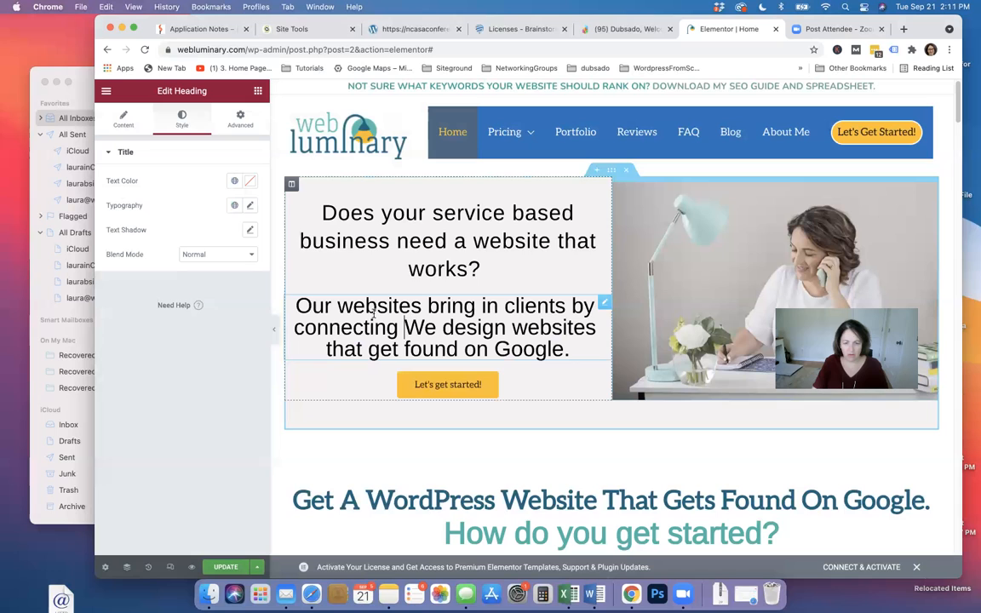
Finish the subheading as 'Our websites WORK because clients will call you!' and update the page
drag(295, 328, 568, 349)
text(get)
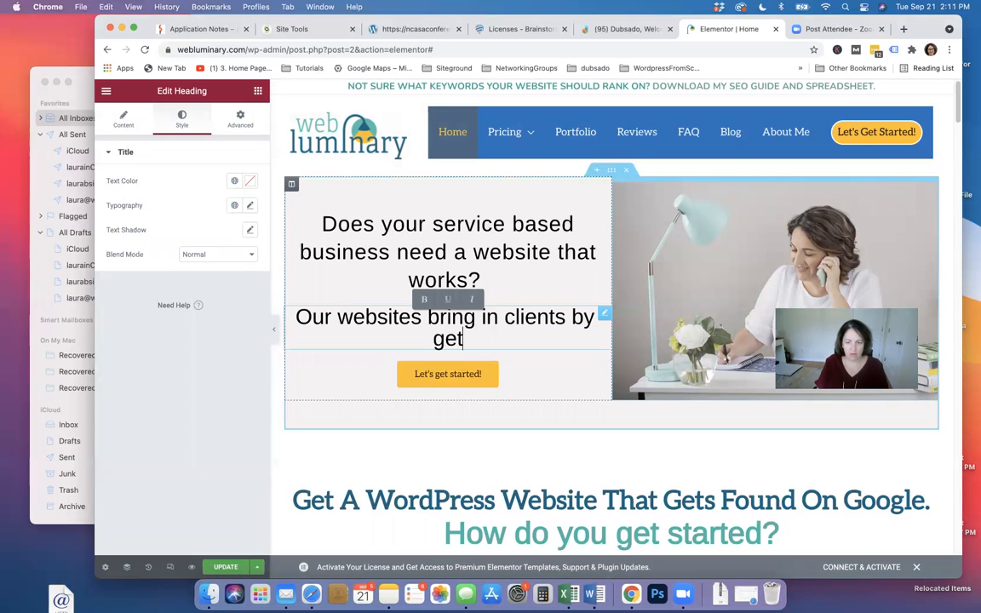
text(ting custome)
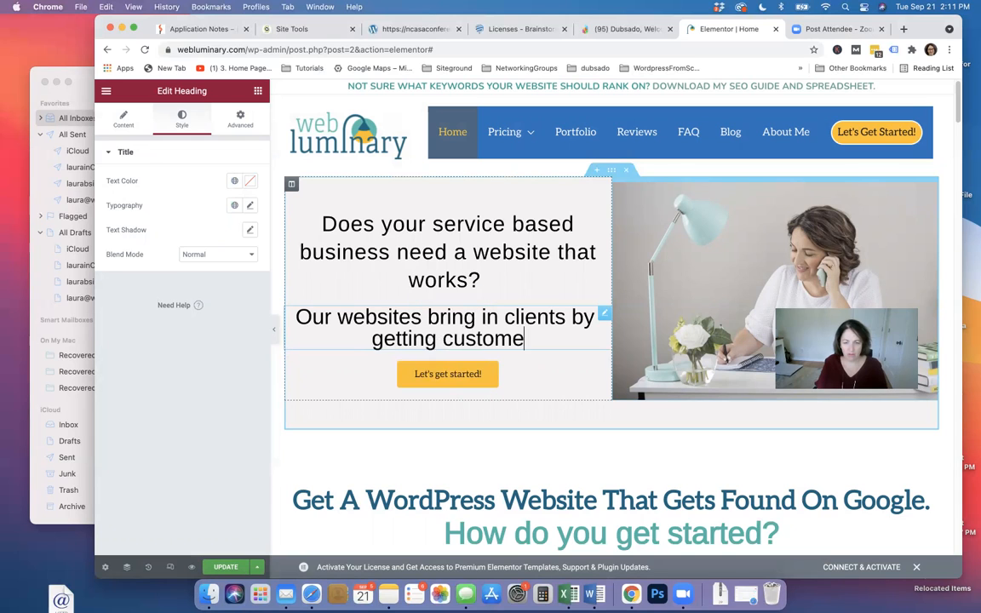
text(rs to call you!)
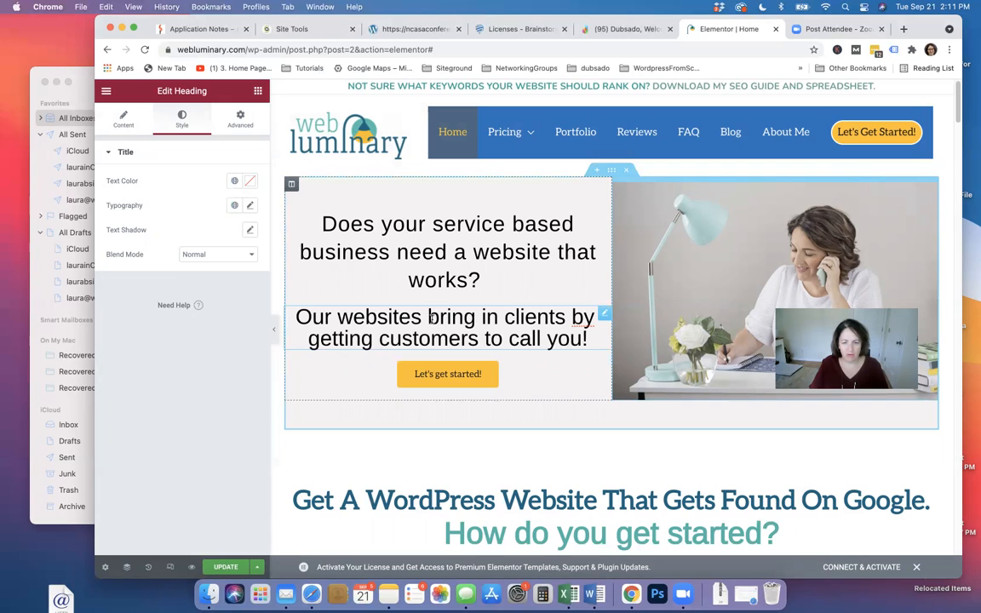
text(Wor)
key(BackSpace)
key(BackSpace)
text(ORK be)
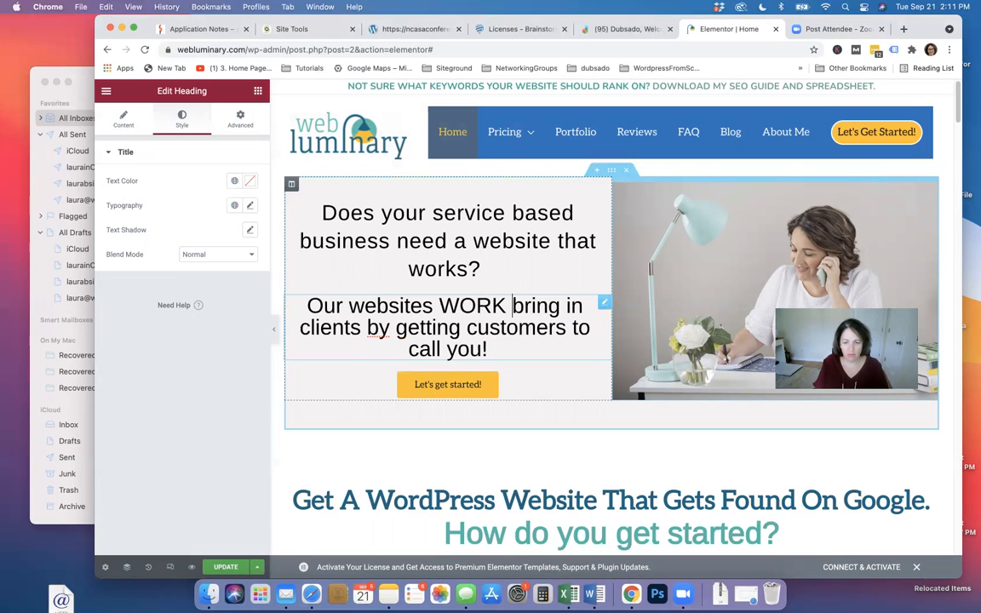
text(cause)
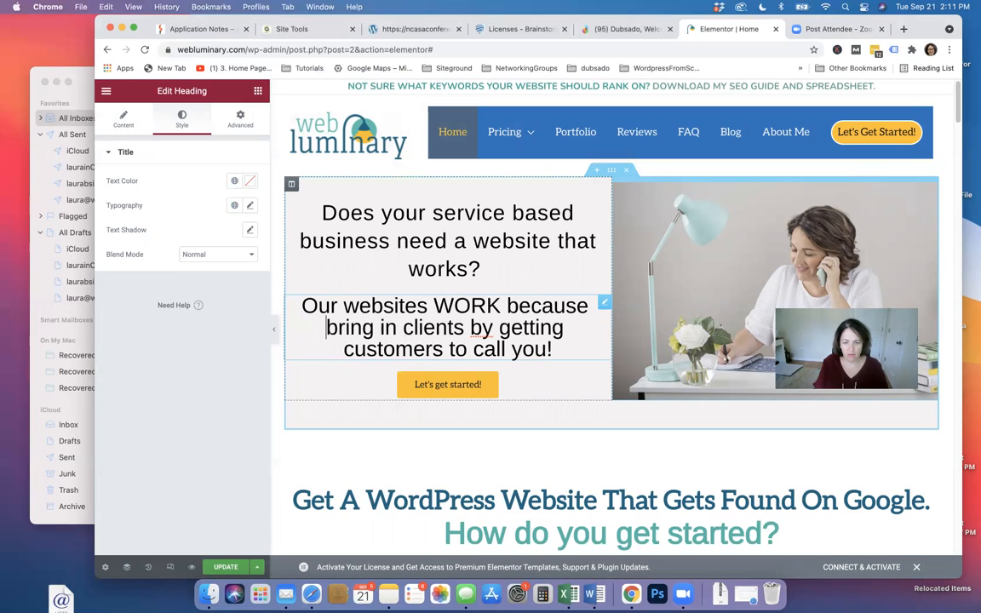
key(Right)
key(Right)
key(BackSpace)
key(BackSpace)
key(BackSpace)
key(BackSpace)
key(BackSpace)
key(BackSpace)
key(BackSpace)
key(BackSpace)
key(BackSpace)
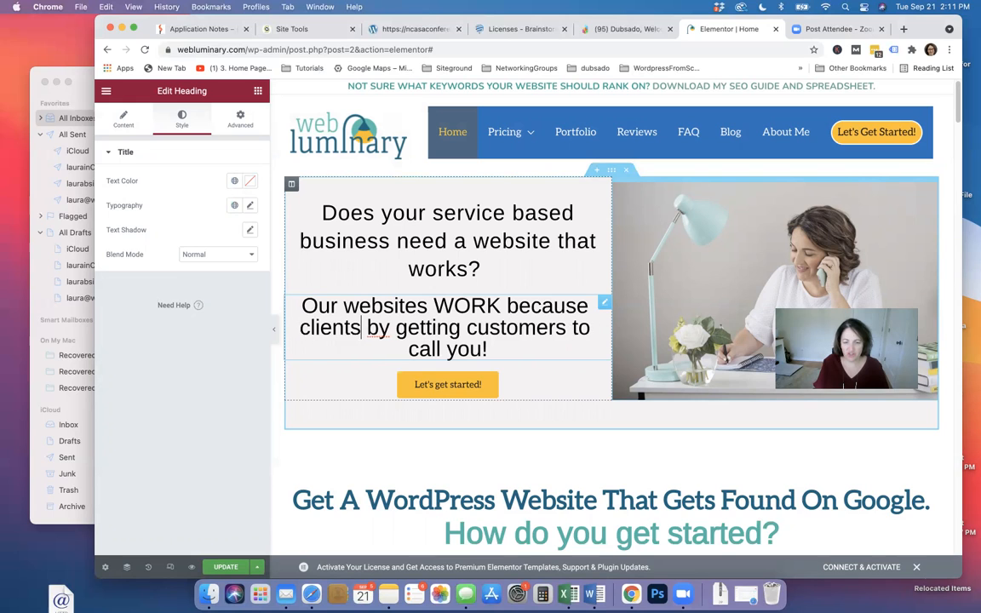
key(BackSpace)
key(BackSpace)
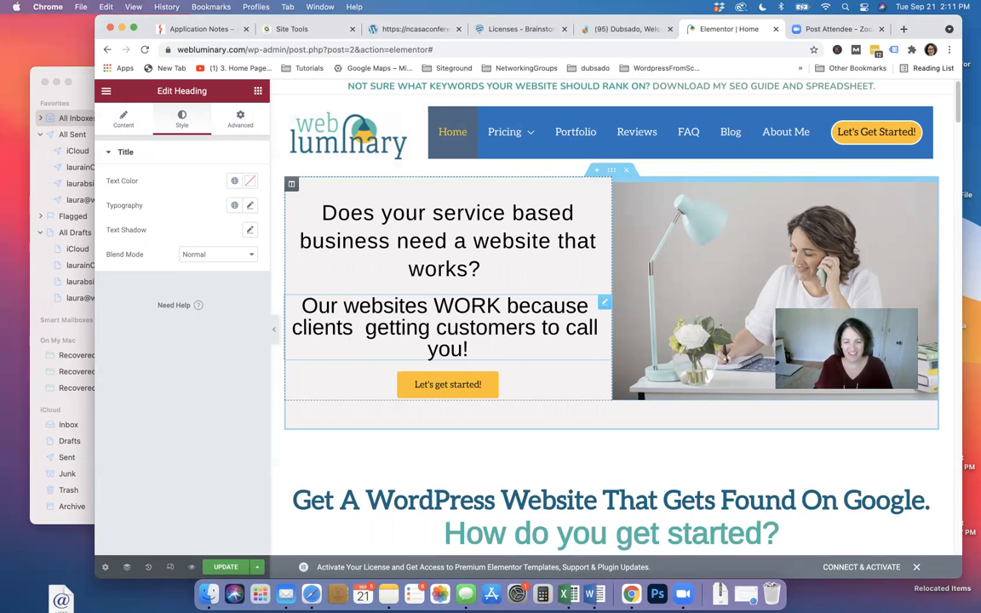
text(will)
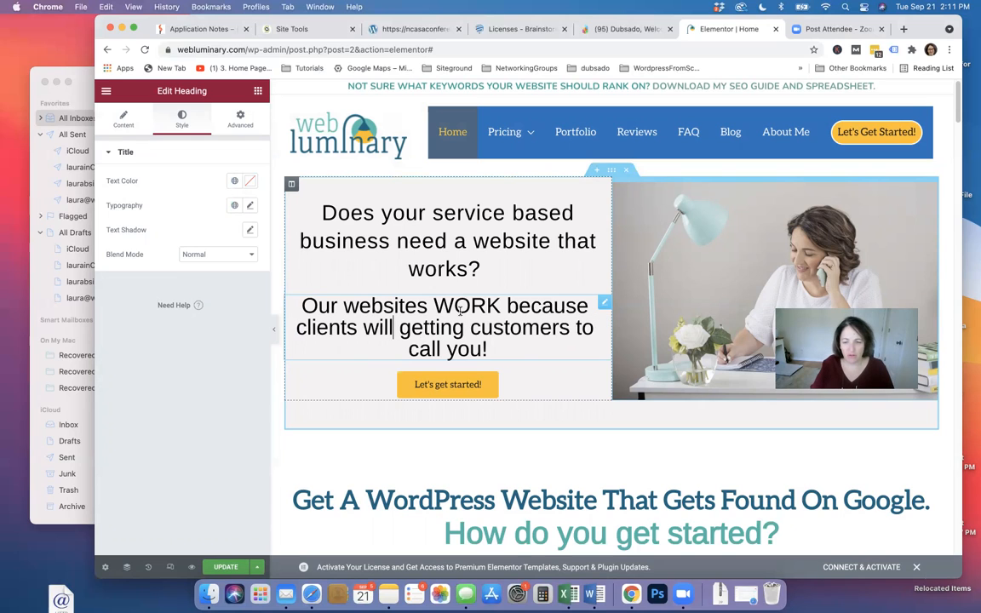
drag(400, 328, 593, 327)
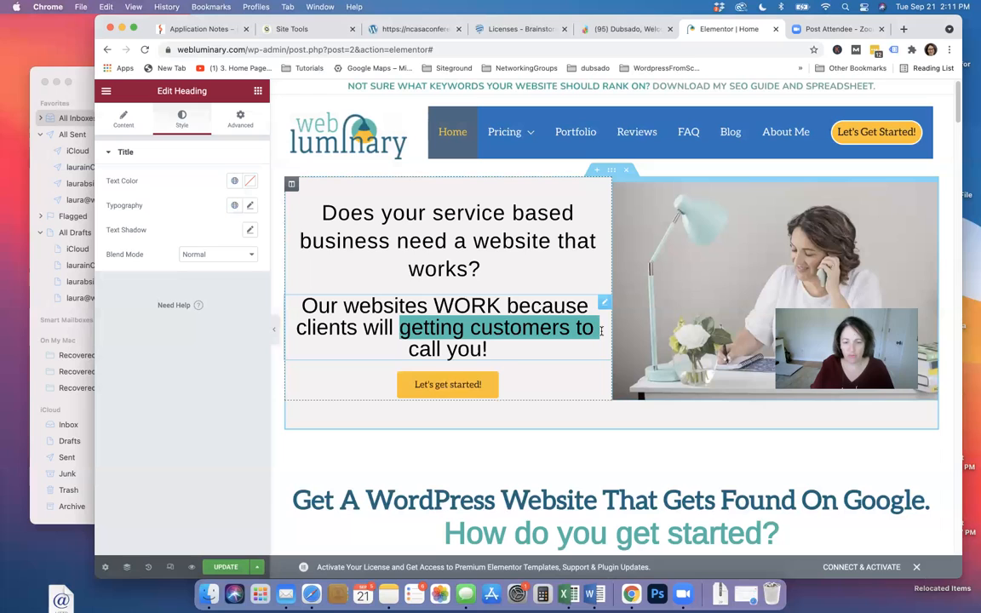
key(BackSpace)
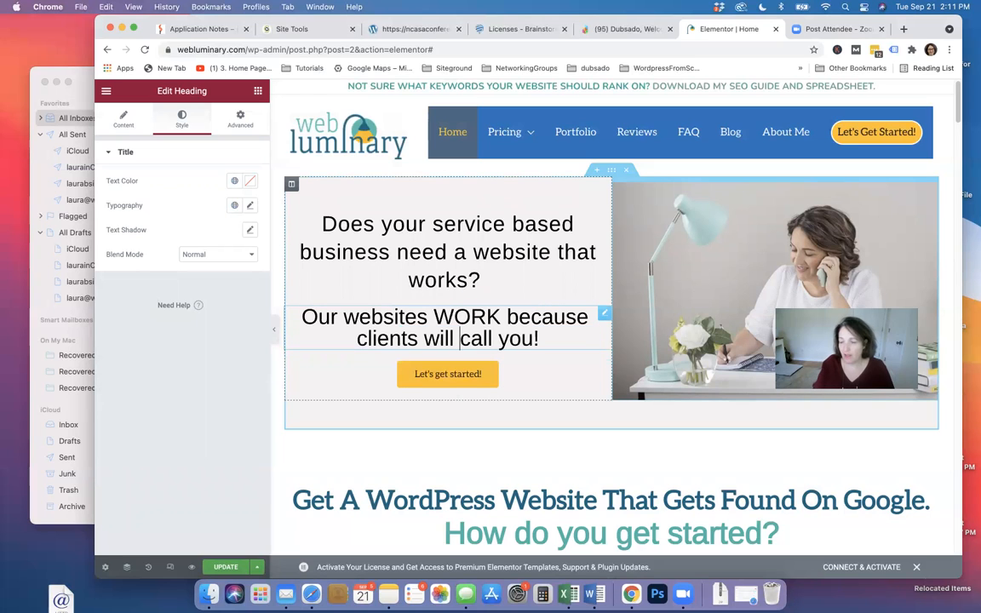
click(214, 568)
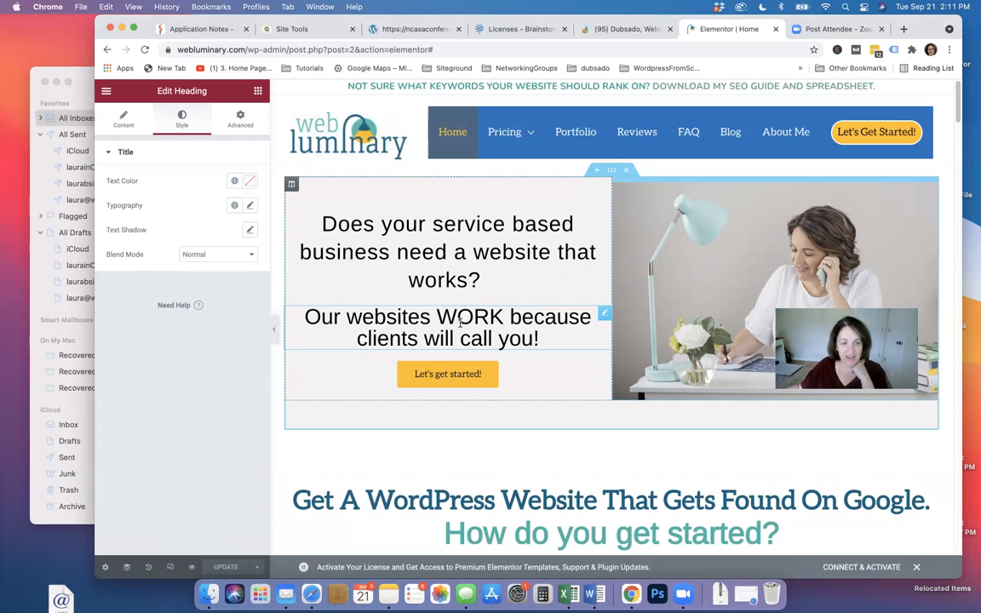
Show the Elements widget library after briefly selecting the hero question block and section
click(257, 90)
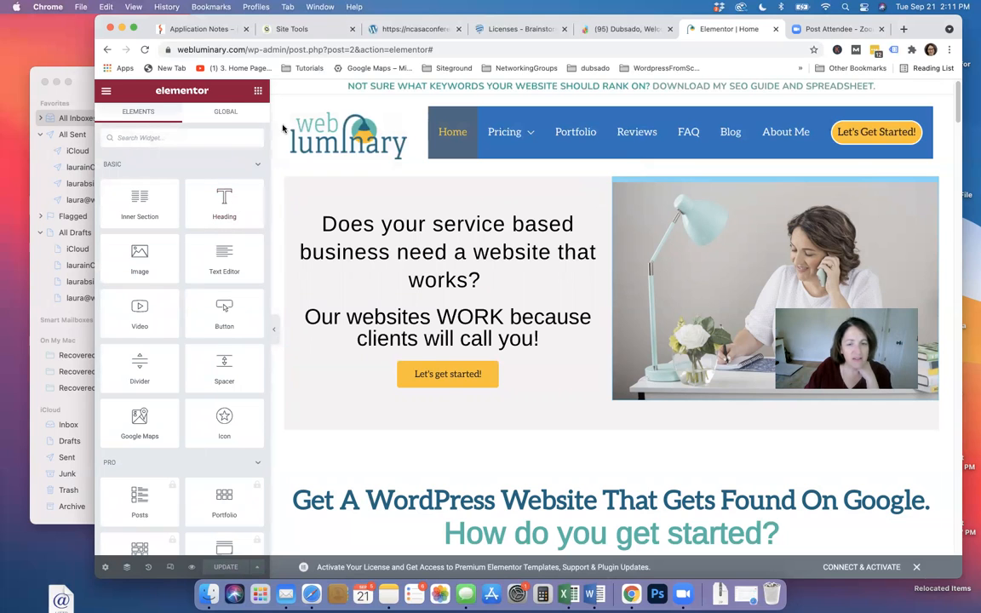
click(428, 221)
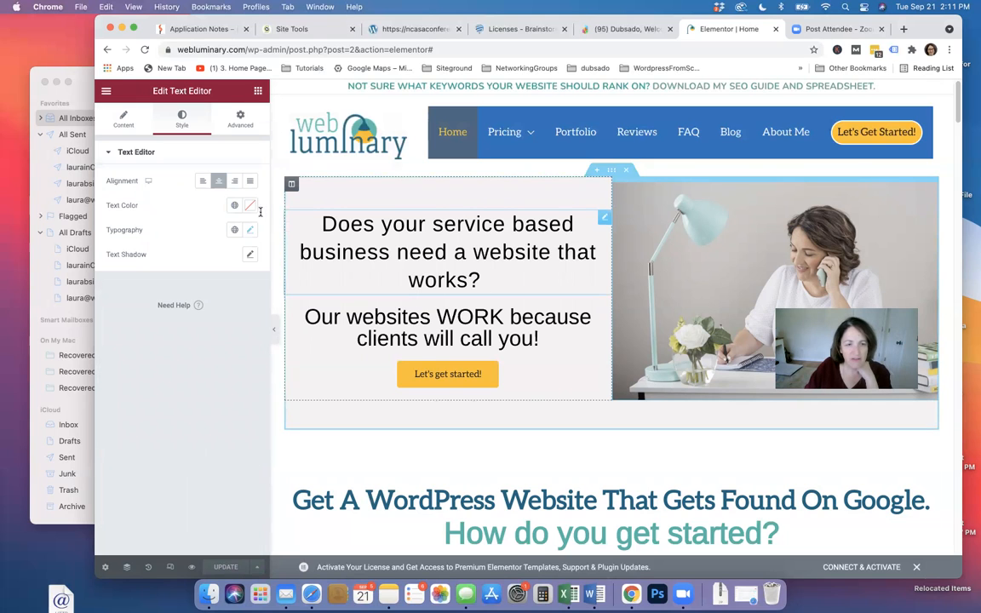
click(611, 170)
click(331, 224)
click(257, 91)
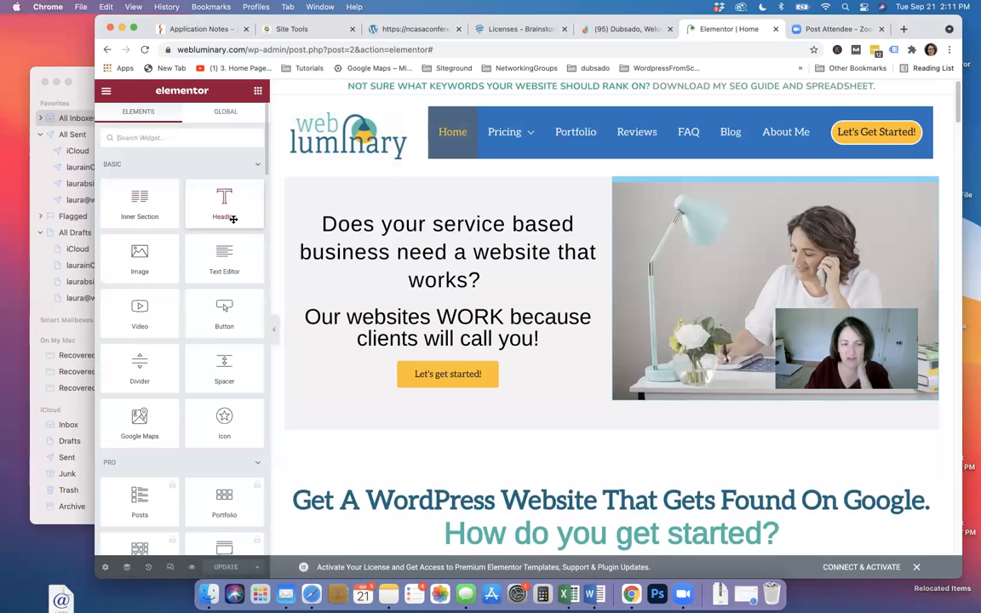
scroll(188, 444, down, 2)
scroll(188, 441, up, 2)
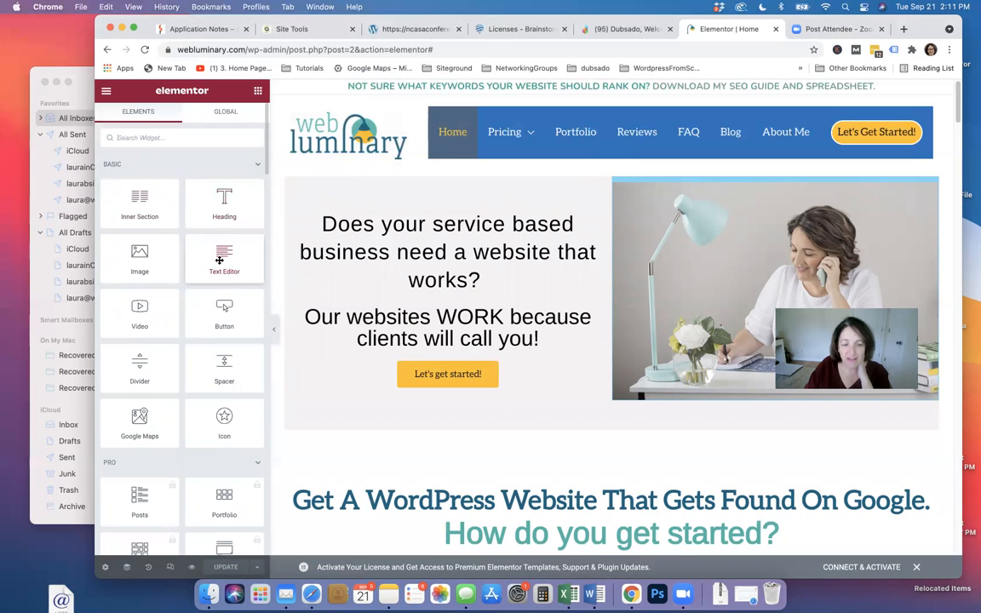
drag(219, 260, 436, 344)
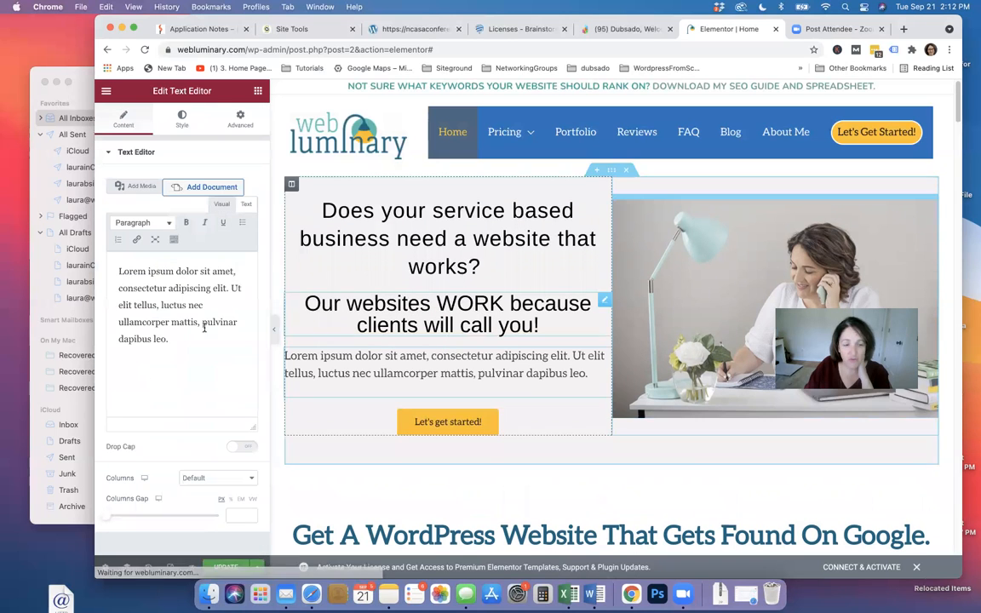
drag(116, 270, 210, 339)
key(BackSpace)
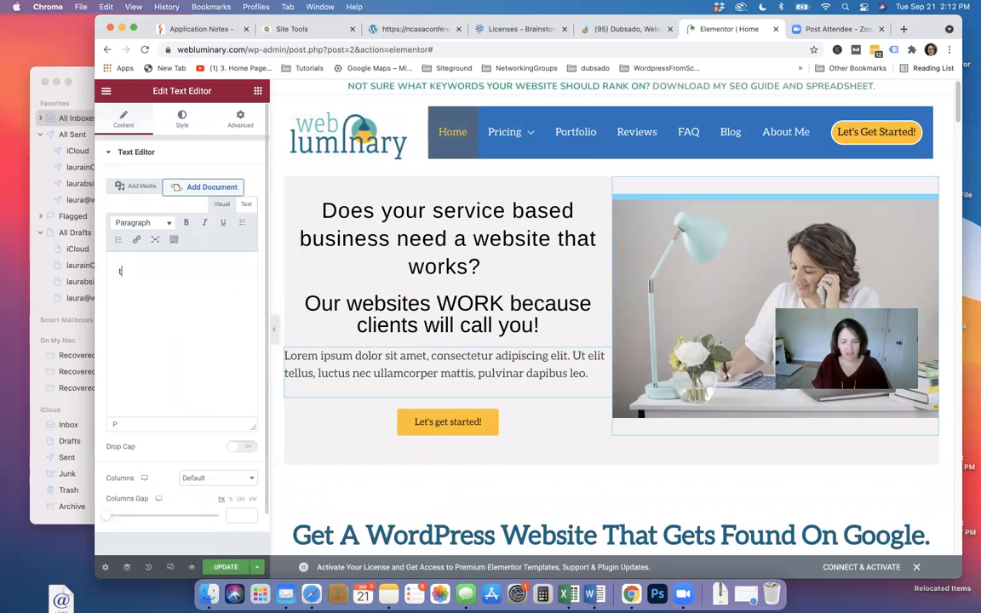
text(testing)
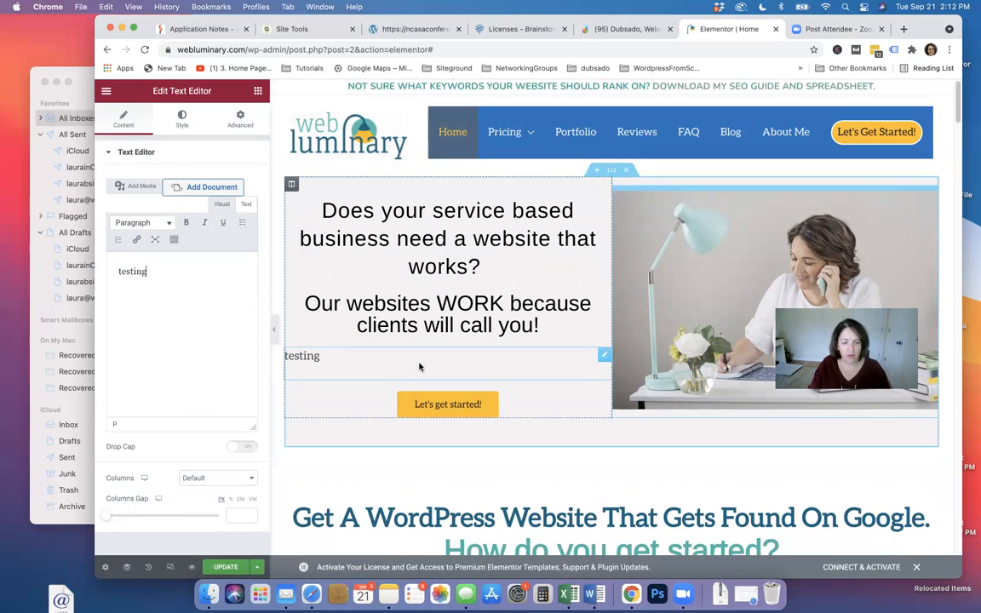
right_click(604, 357)
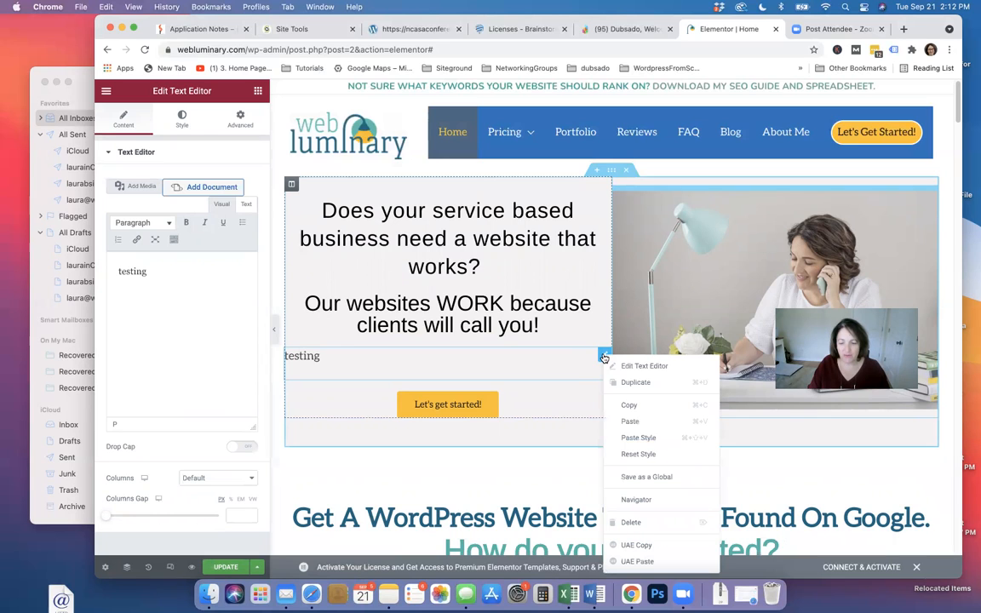
click(630, 522)
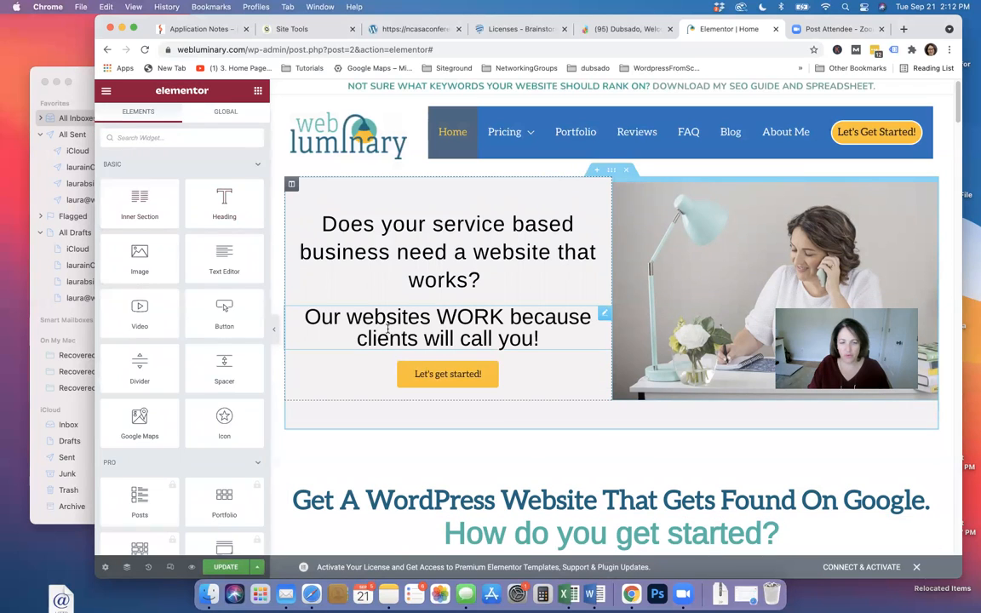
click(387, 328)
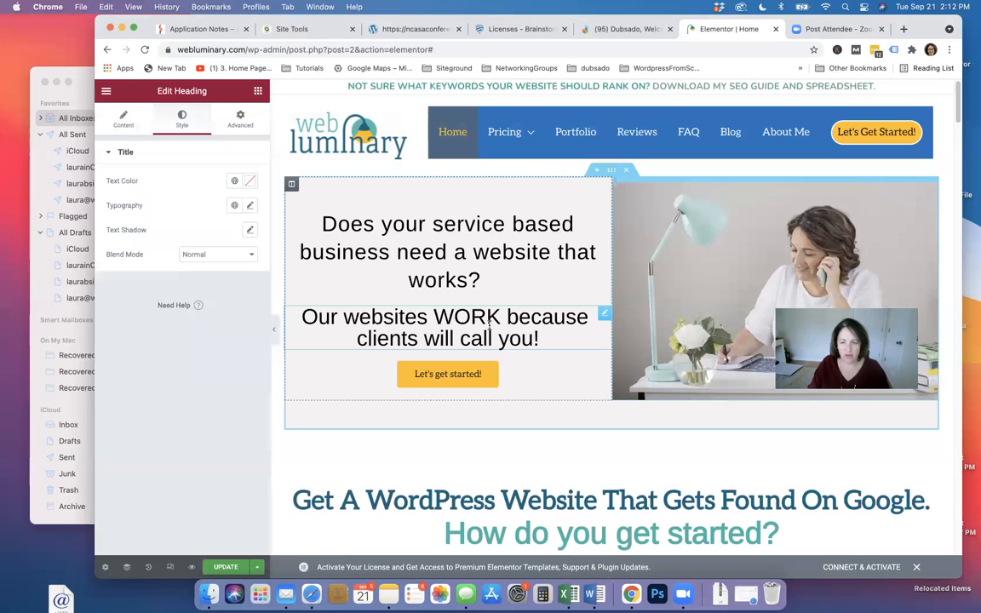
click(604, 315)
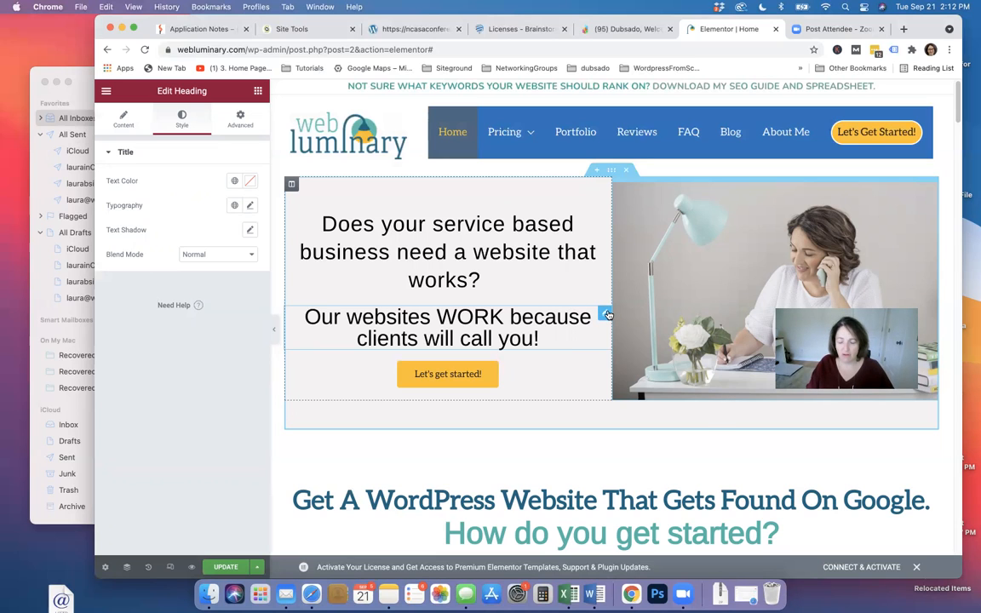
right_click(607, 314)
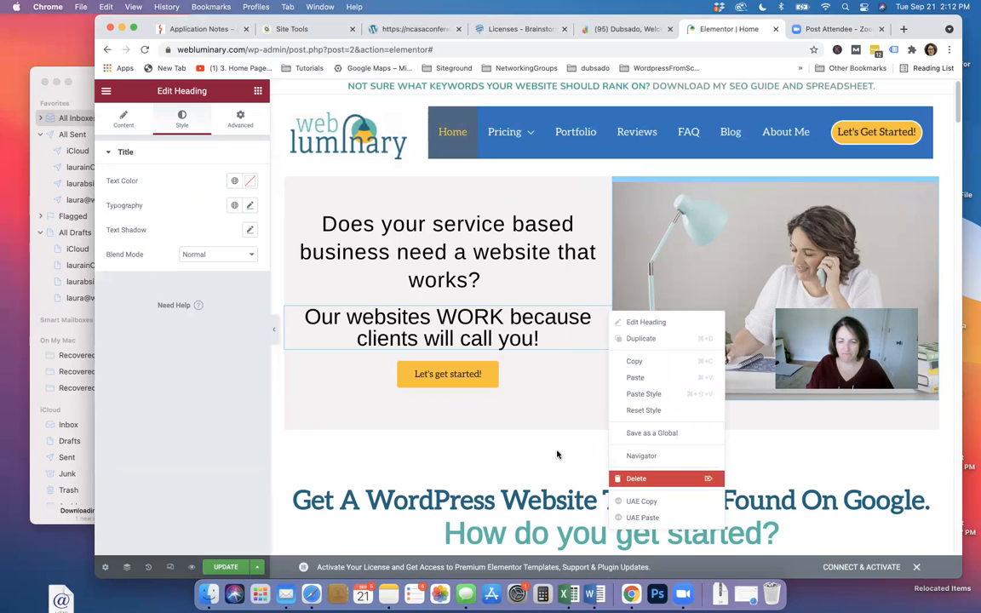
click(345, 334)
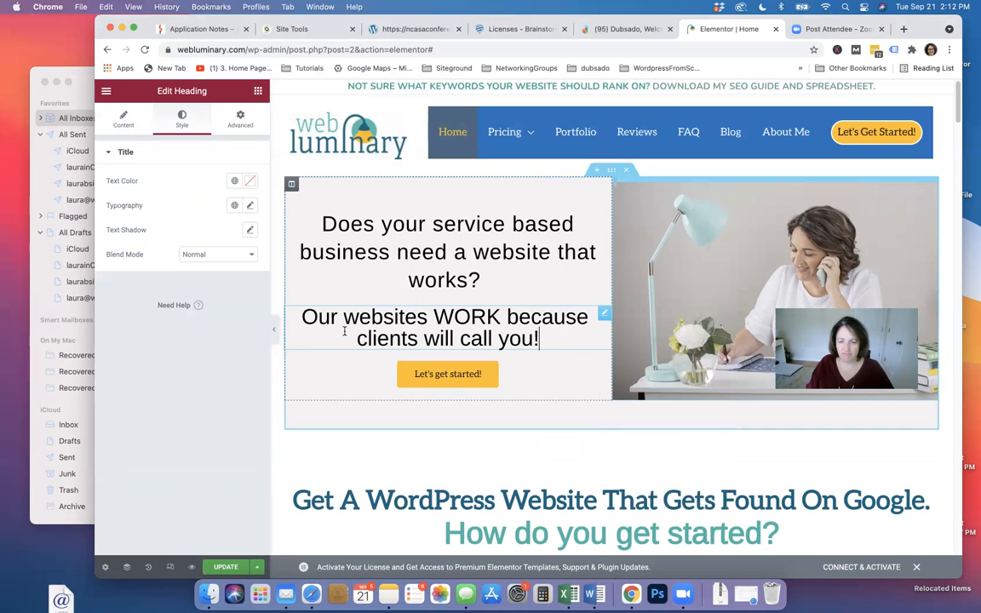
click(337, 379)
click(257, 92)
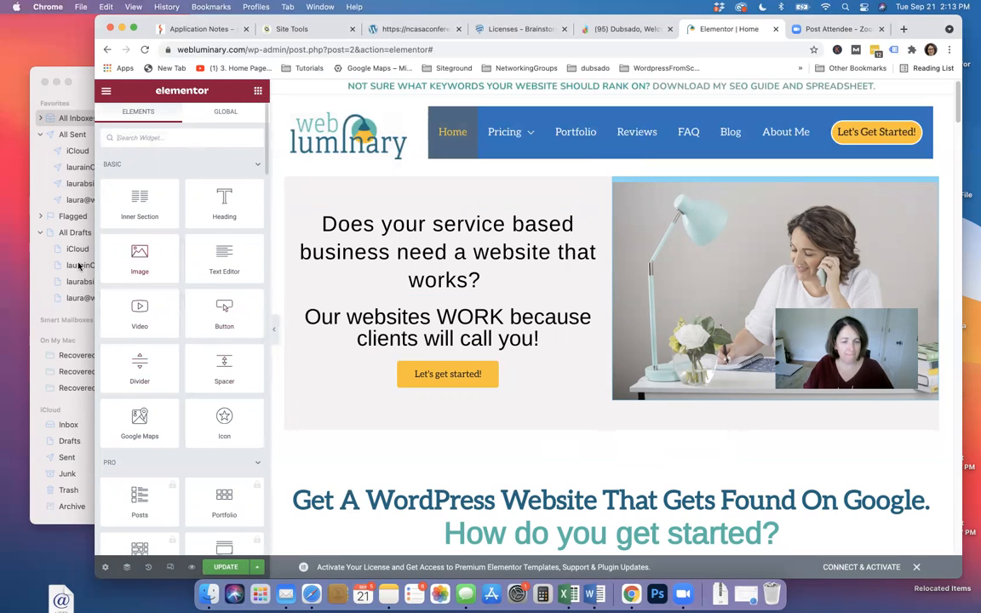
Drop a Button widget below the hero subheading and centre-align it
drag(281, 328, 298, 366)
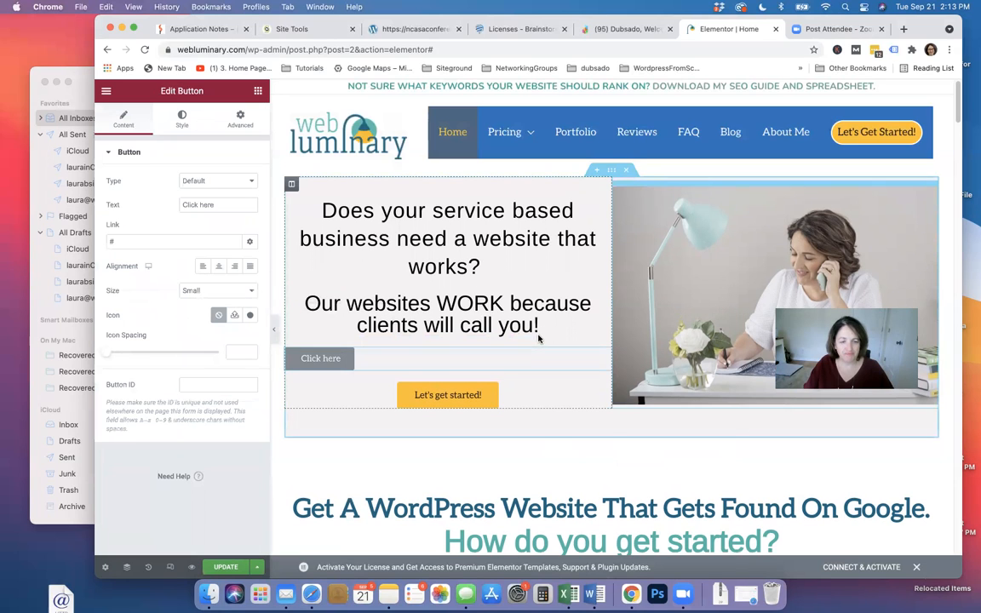
click(220, 268)
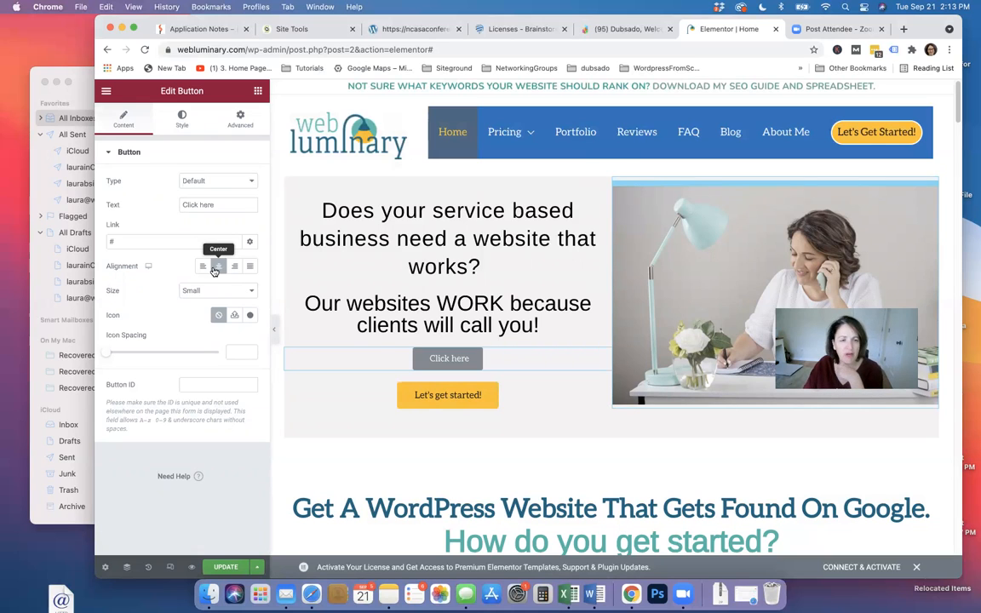
click(185, 124)
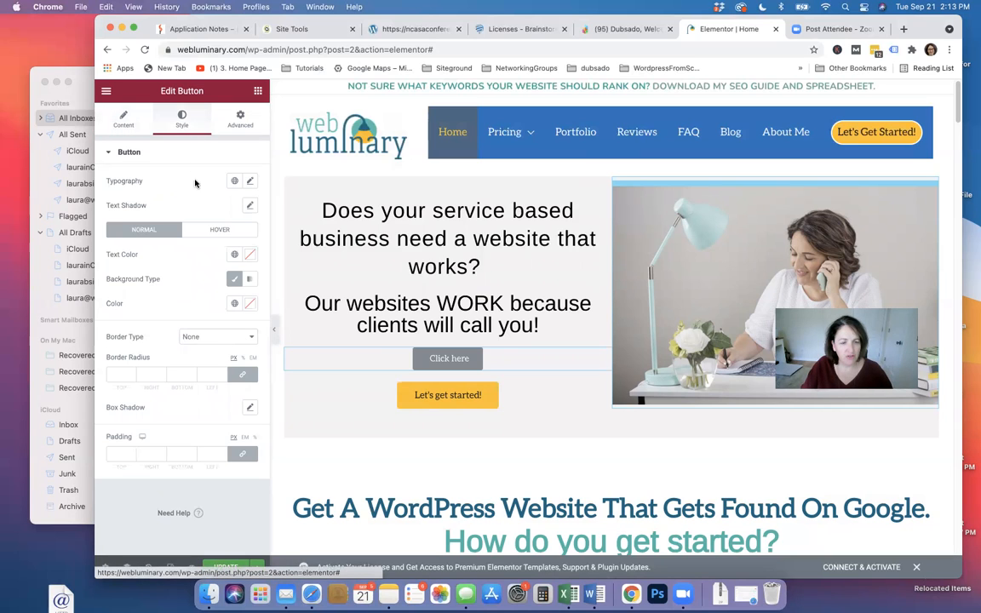
Give the button the saved green background and near-white #FBFBFB text
click(238, 304)
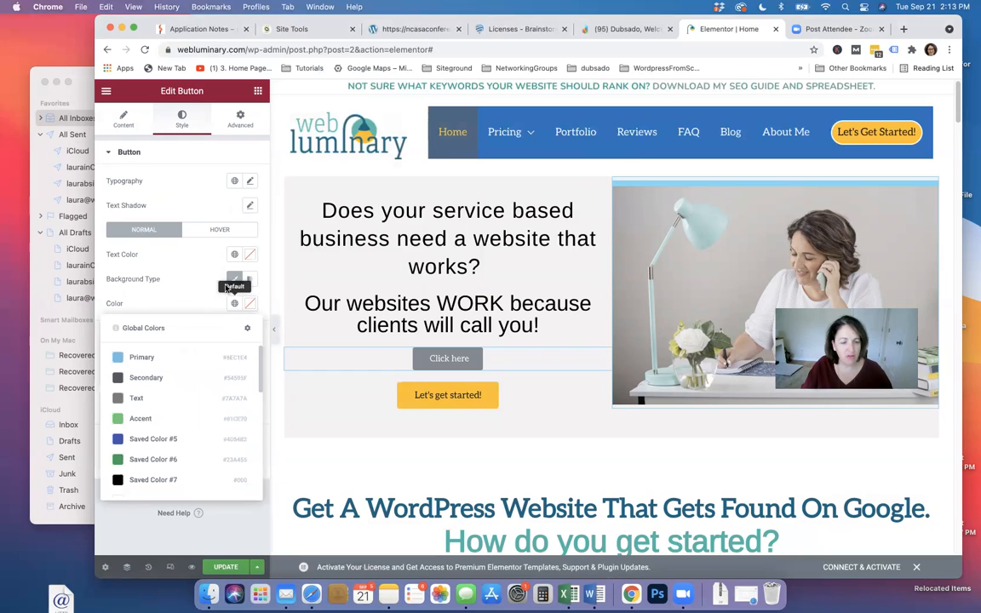
click(151, 465)
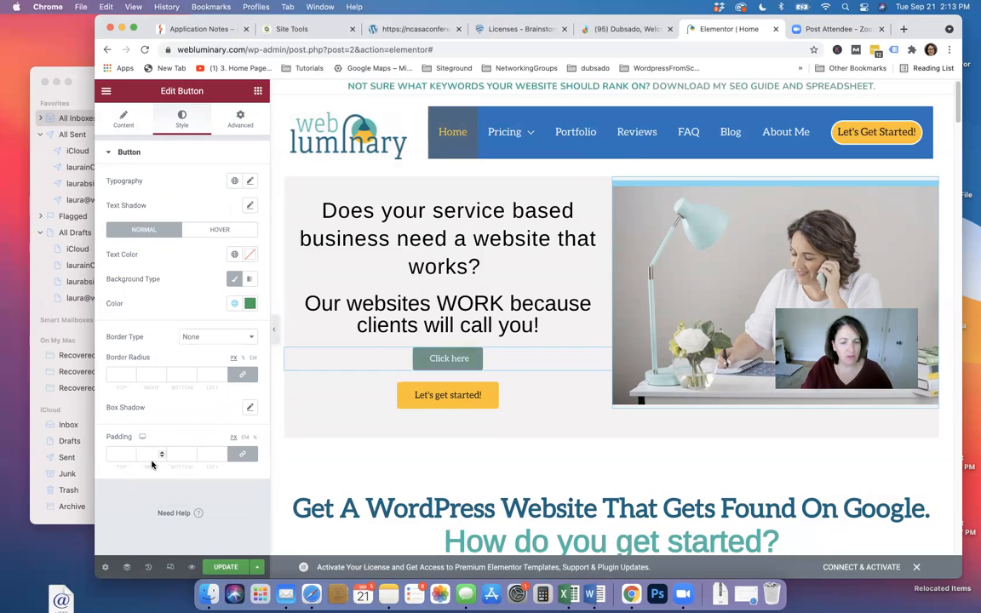
click(238, 256)
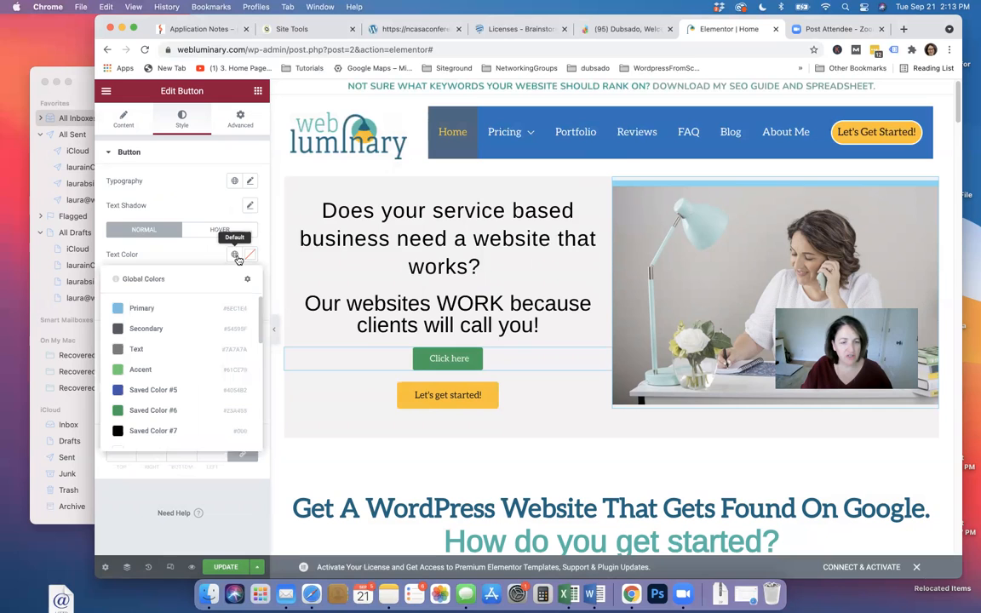
click(151, 311)
click(251, 255)
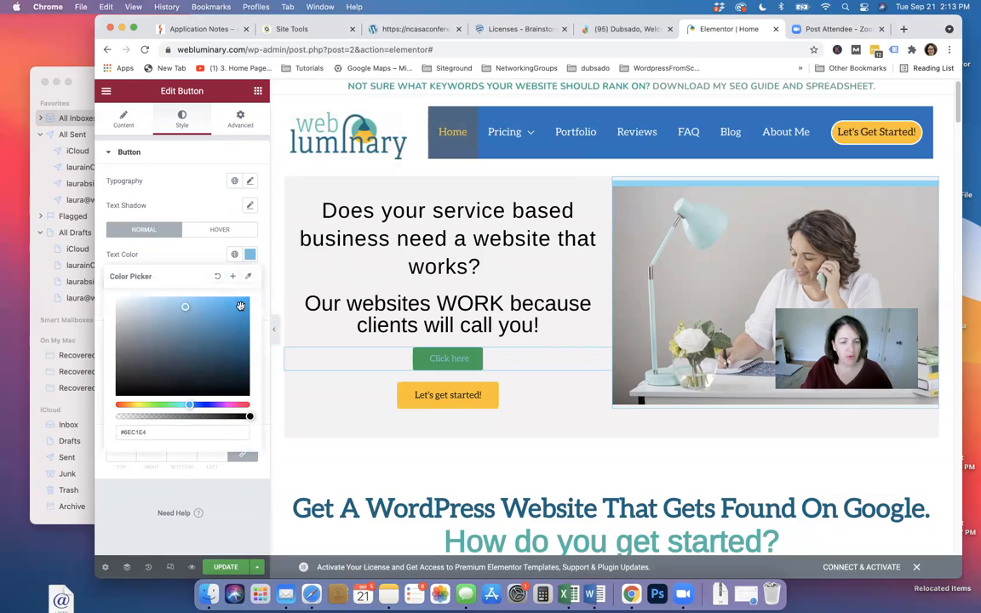
click(134, 381)
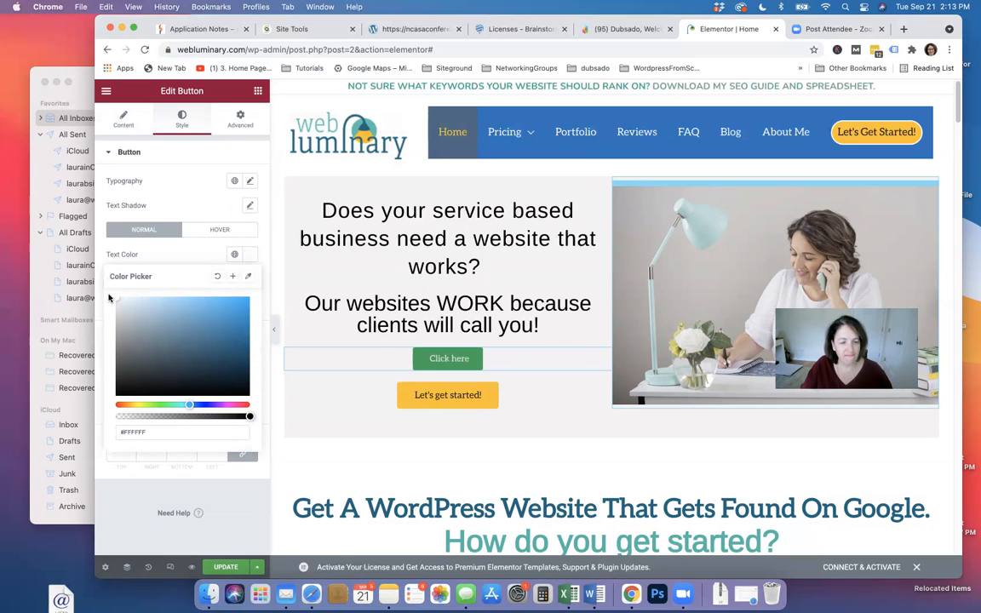
click(149, 387)
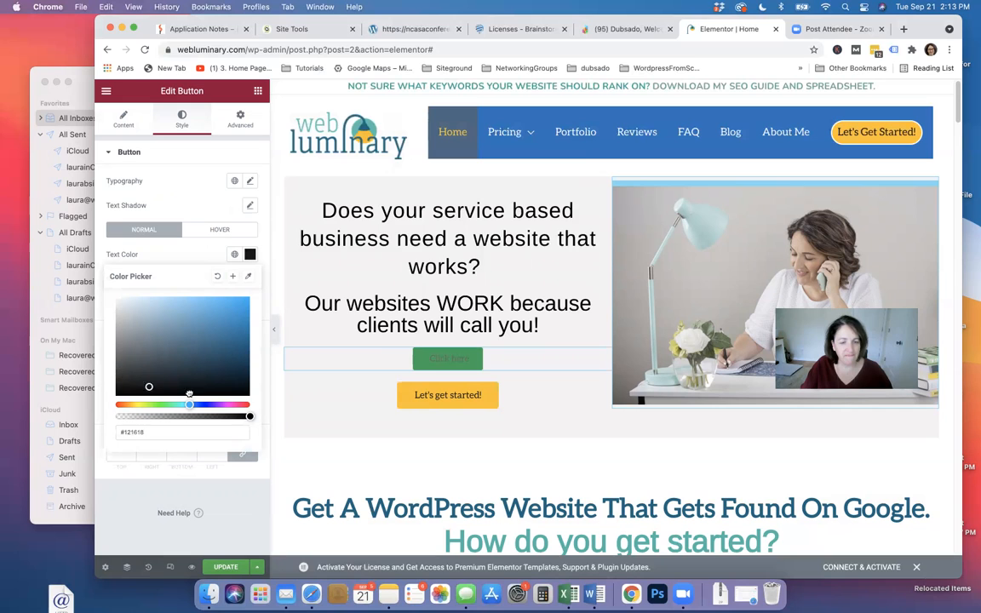
click(235, 254)
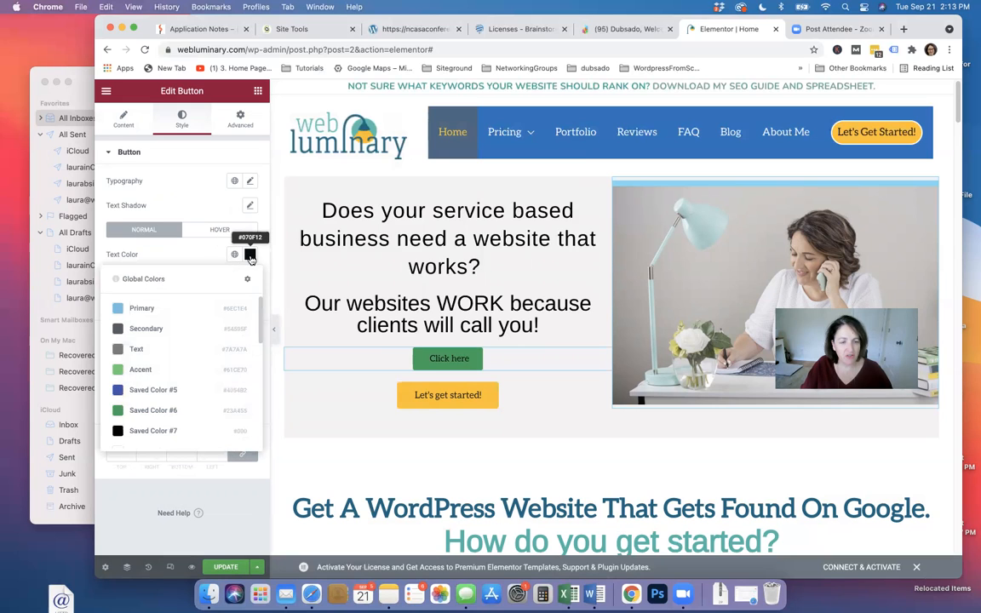
click(248, 254)
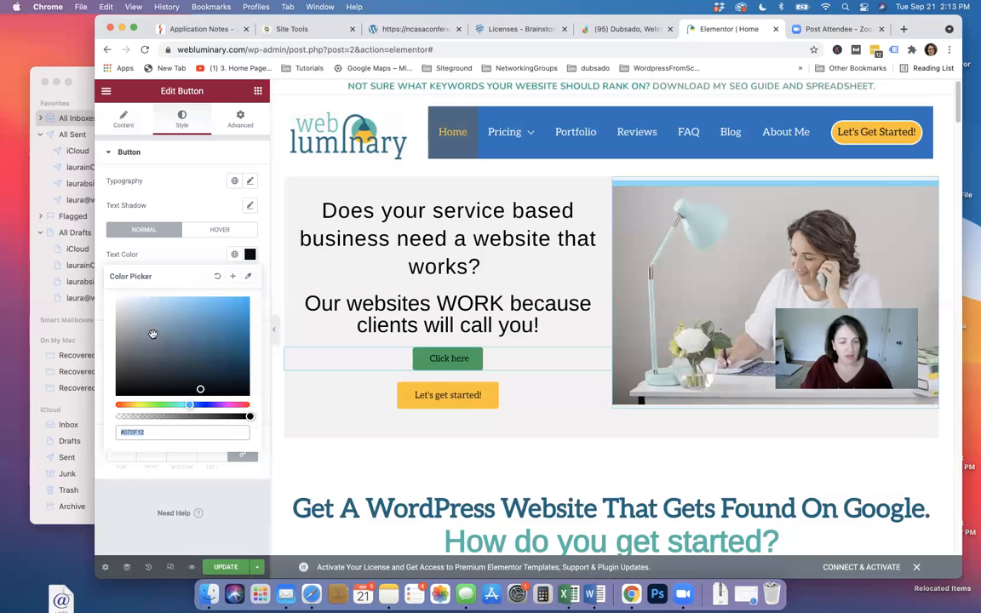
drag(121, 301, 102, 301)
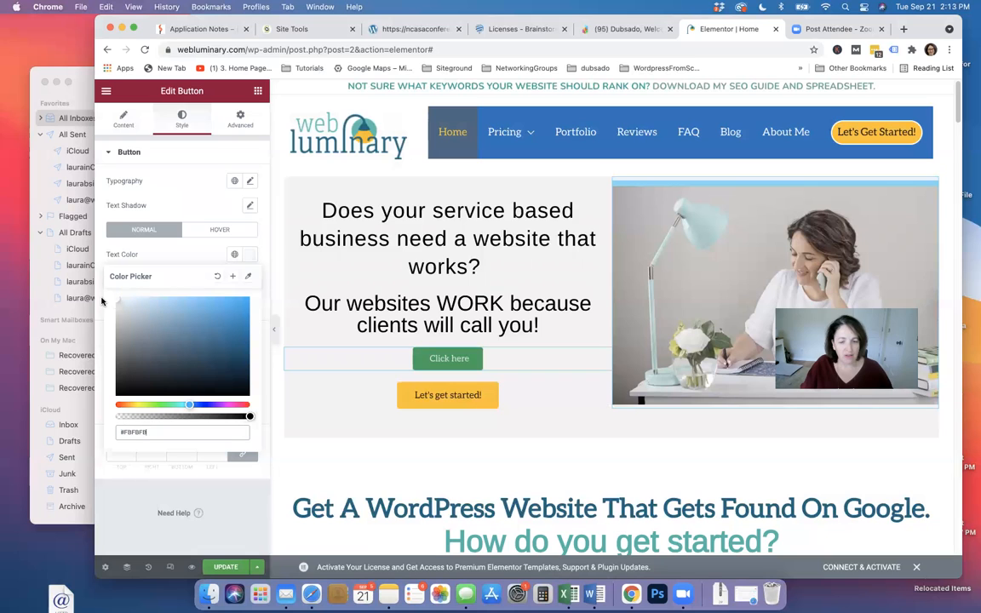
click(164, 254)
Set the button's hover background colour to Primary blue
click(210, 232)
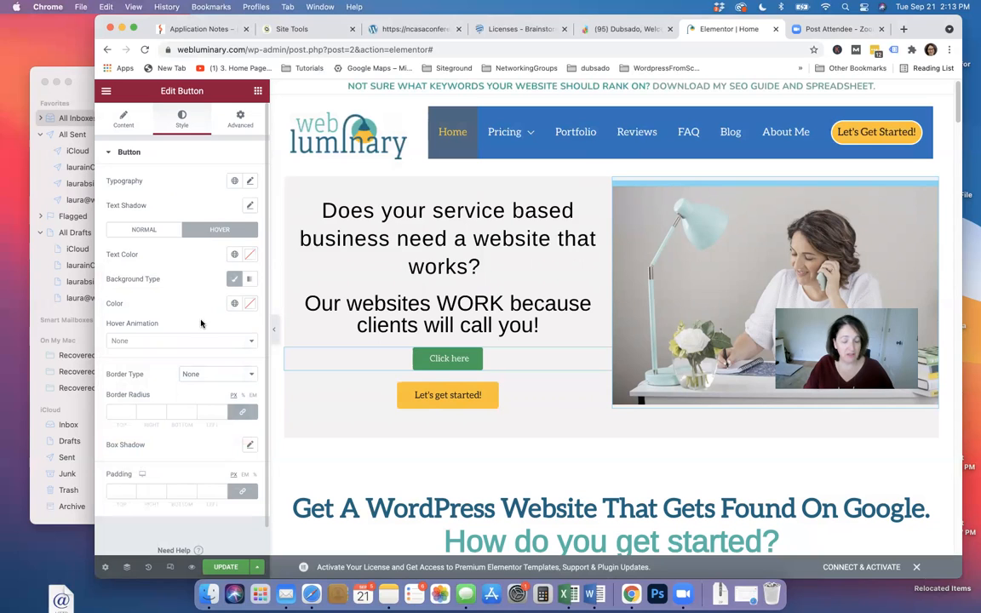
click(234, 304)
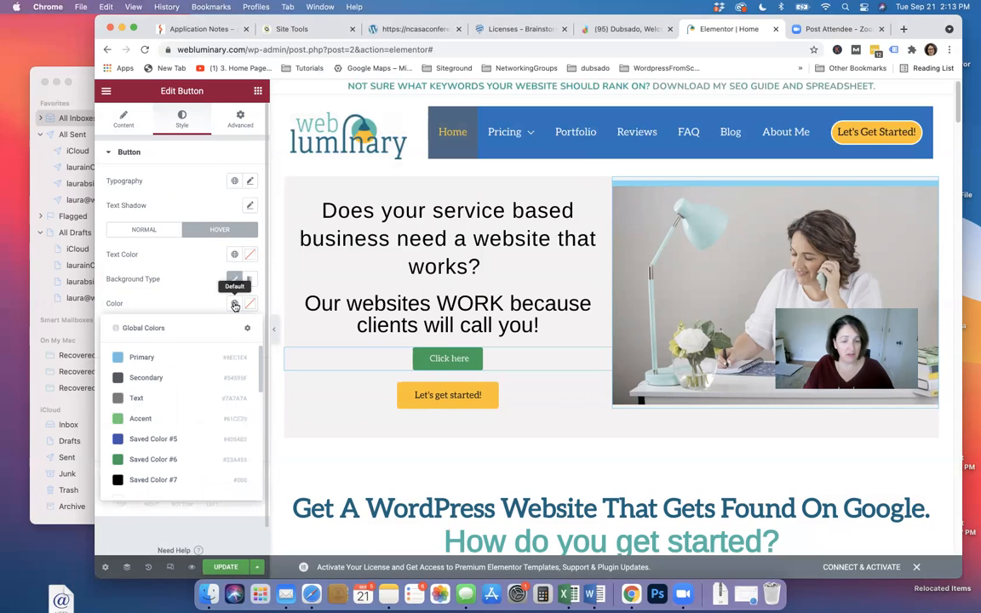
click(157, 359)
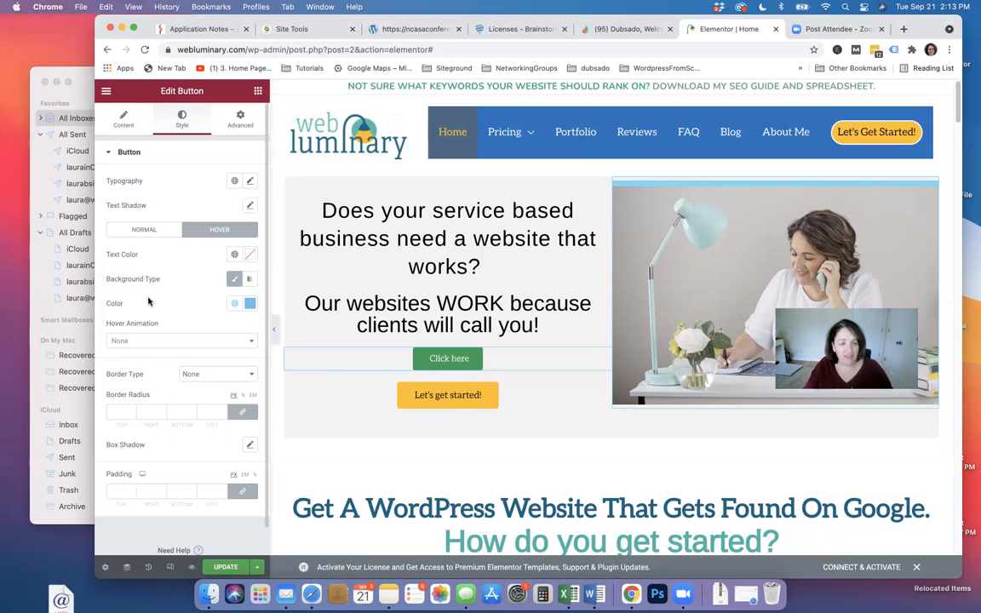
Replace the button label 'Click here' with 'Hello - click on me!'
click(104, 115)
drag(224, 206, 162, 209)
key(BackSpace)
text(C)
key(BackSpace)
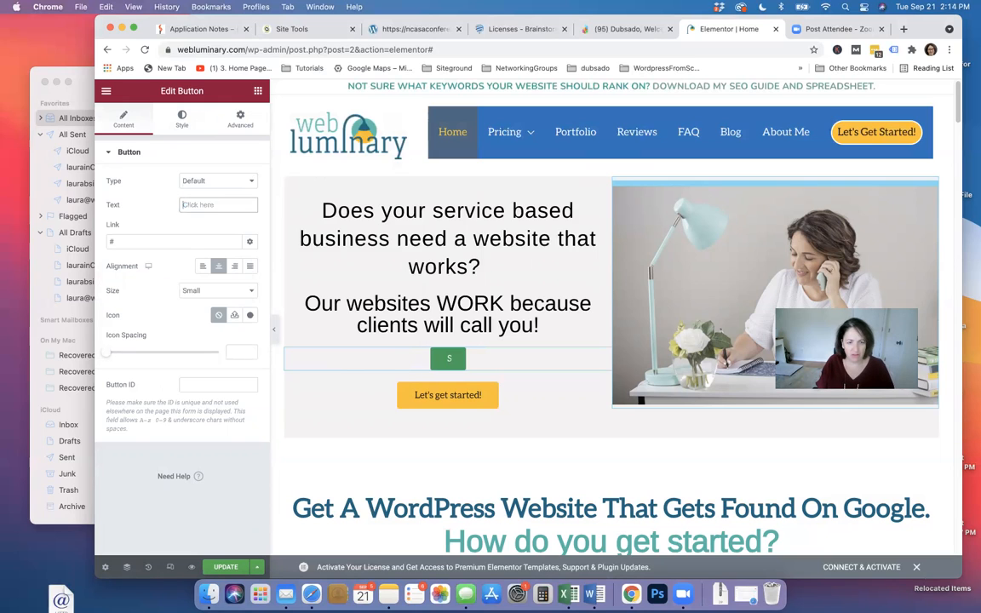
text(Hello)
text(w)
key(BackSpace)
text(- cic)
key(BackSpace)
key(BackSpace)
text(lick on me!)
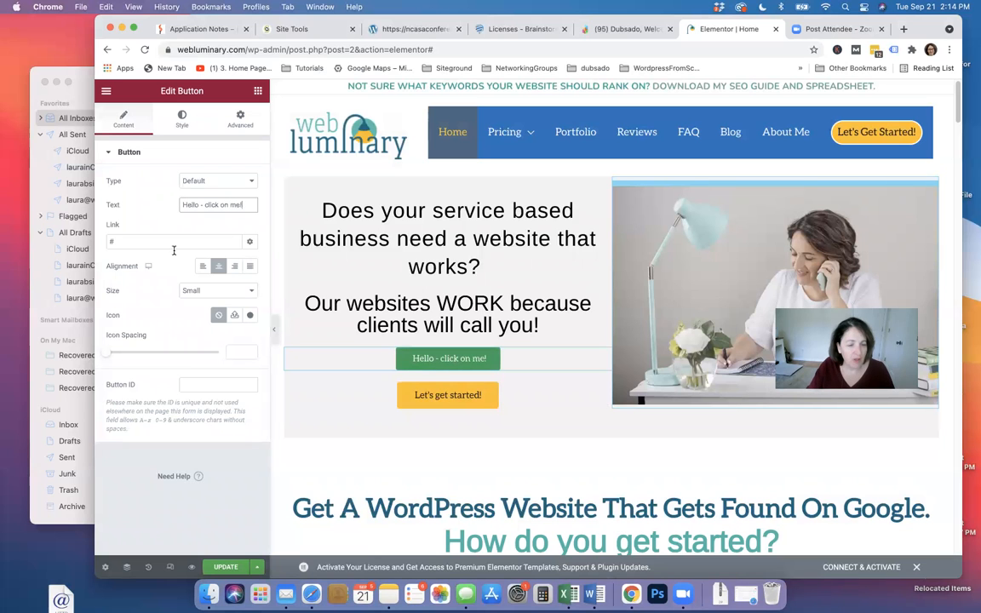
click(235, 315)
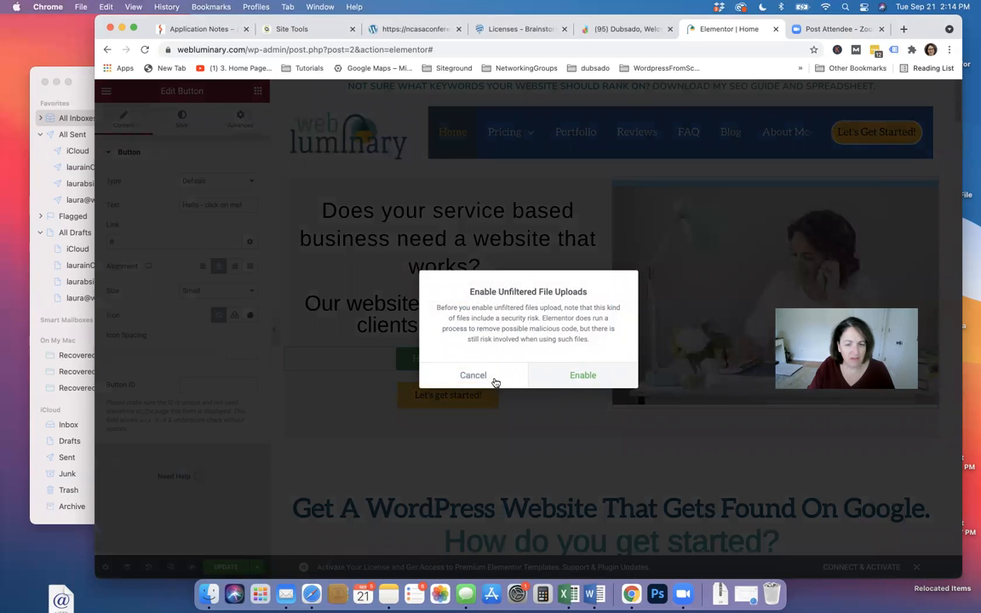
Cancel the unfiltered uploads warning and close Insert Media without uploading an SVG
click(573, 382)
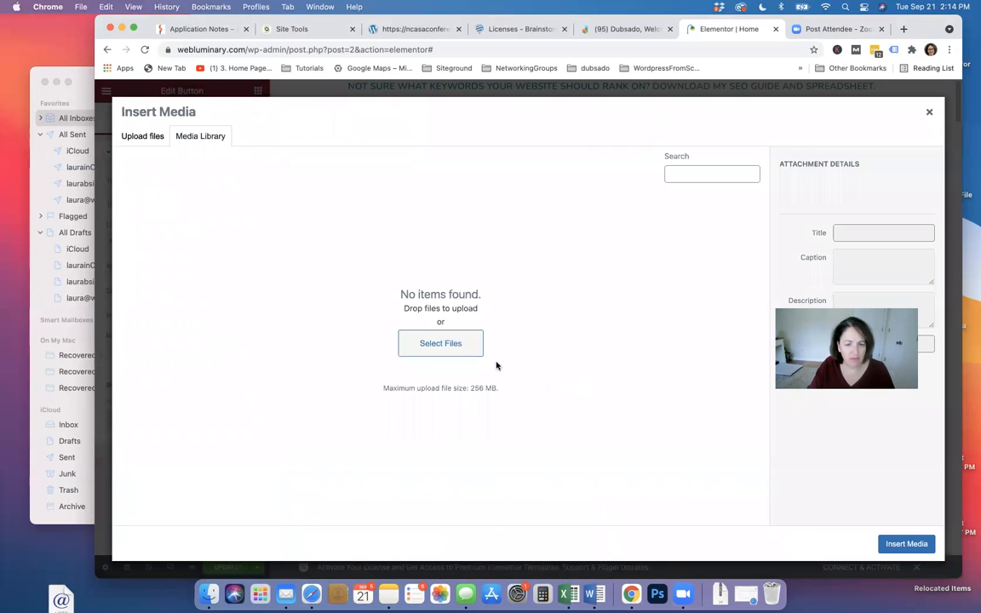
click(141, 142)
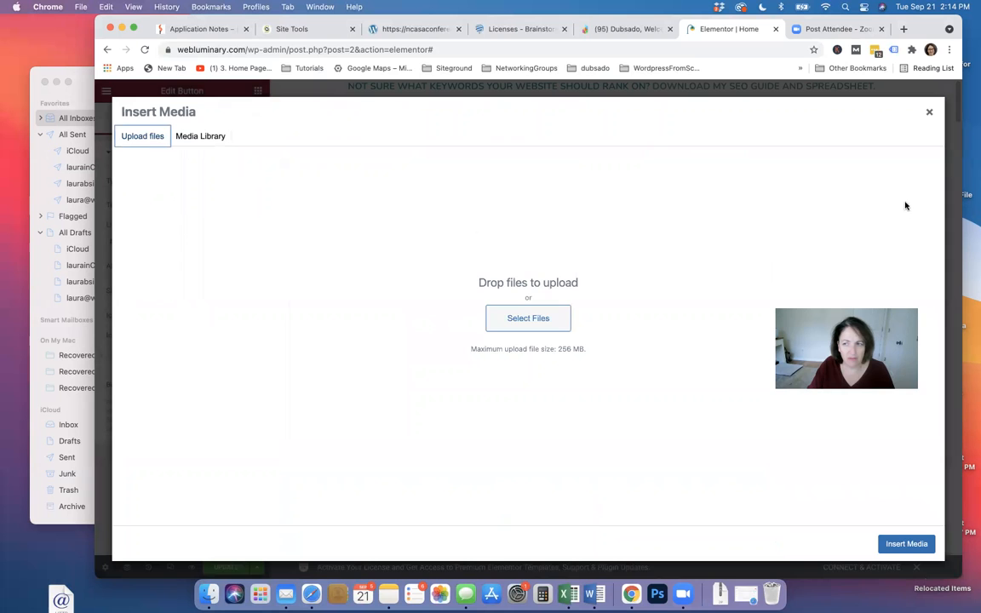
click(929, 112)
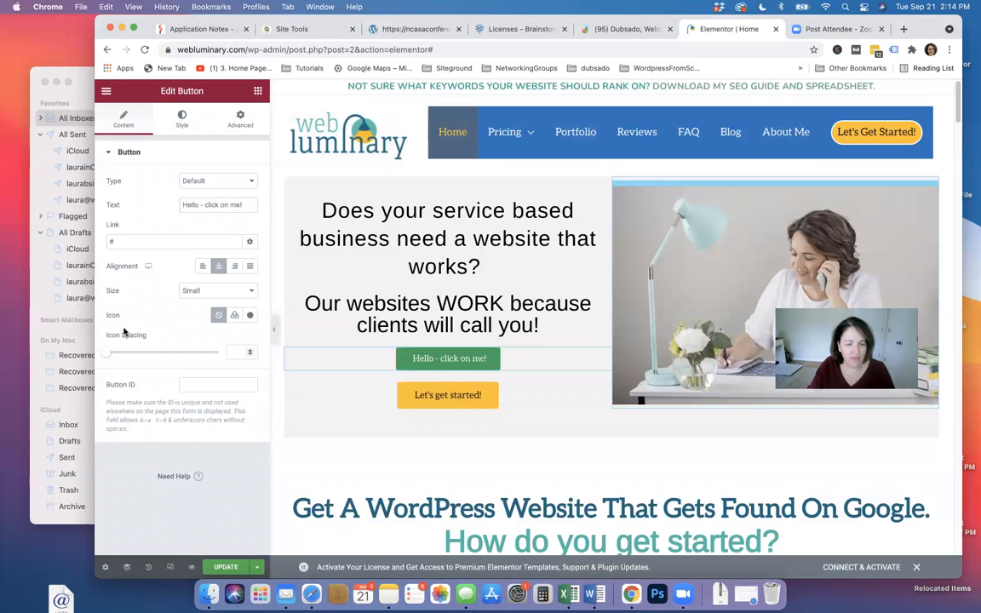
Insert the Angle right icon from the Icon Library, positioned after the label
click(248, 315)
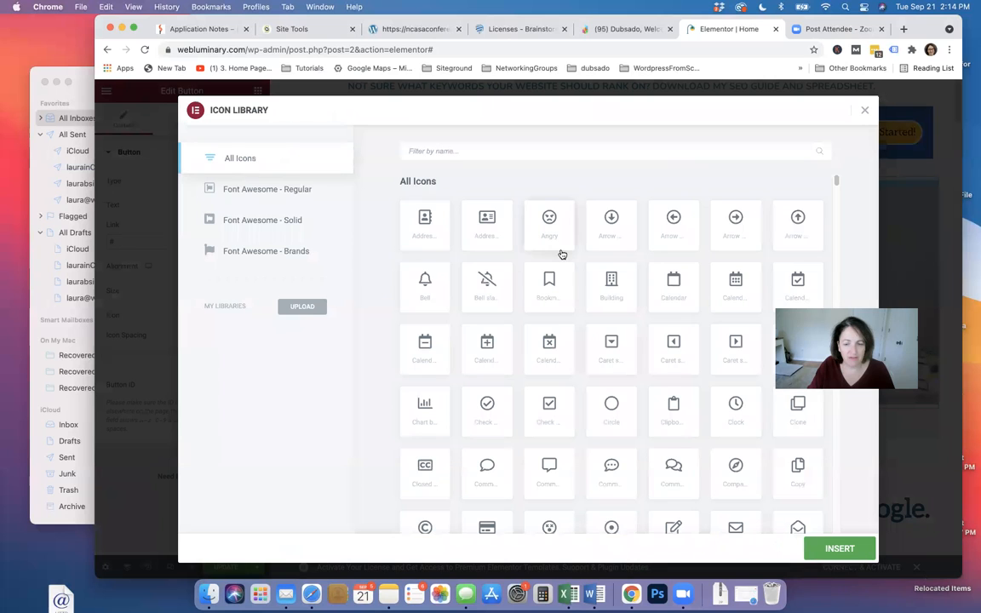
scroll(478, 374, down, 1)
scroll(477, 361, up, 1)
click(423, 150)
text(angl)
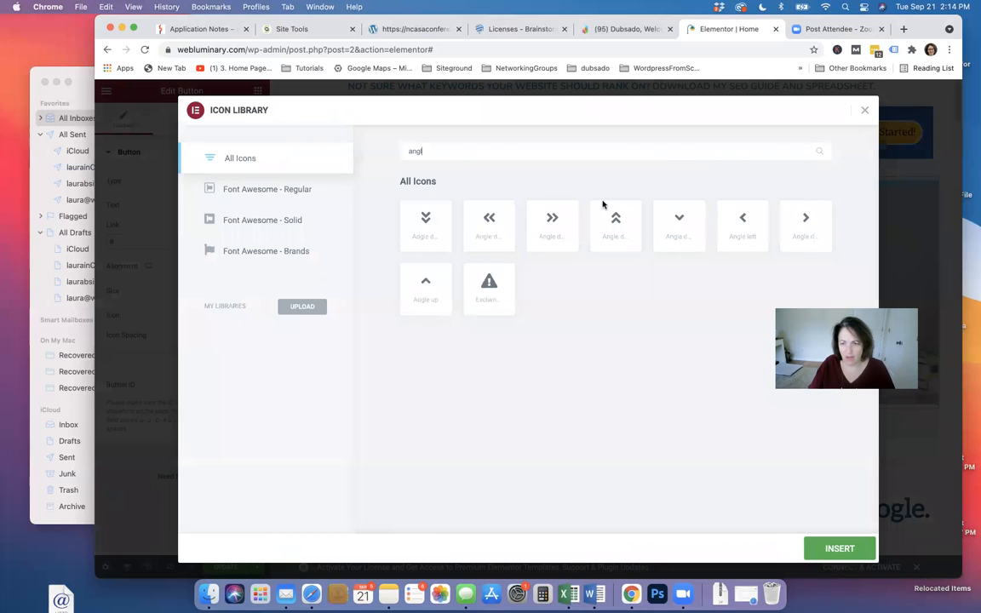
click(809, 226)
click(838, 546)
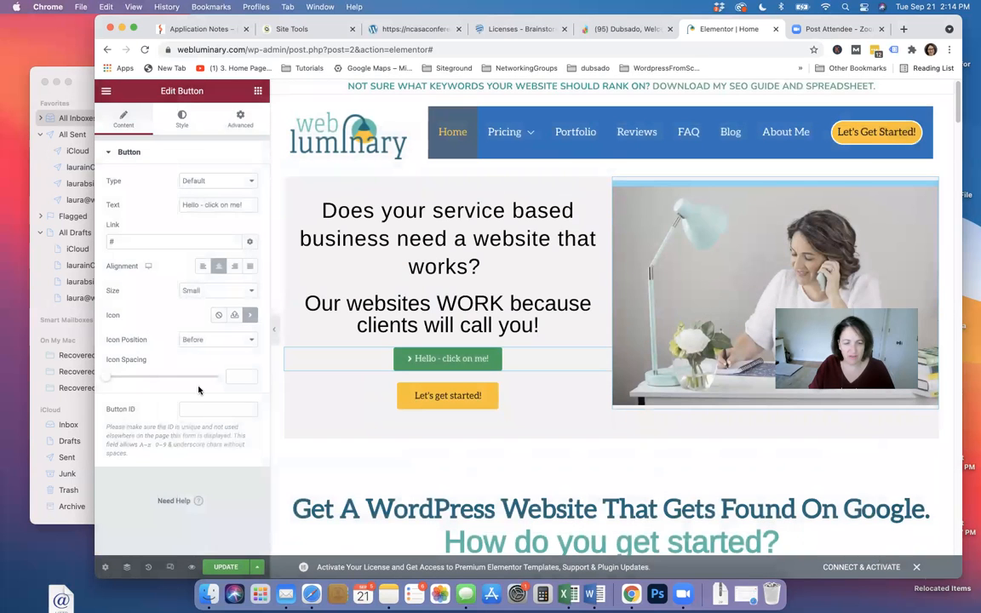
click(204, 339)
click(204, 353)
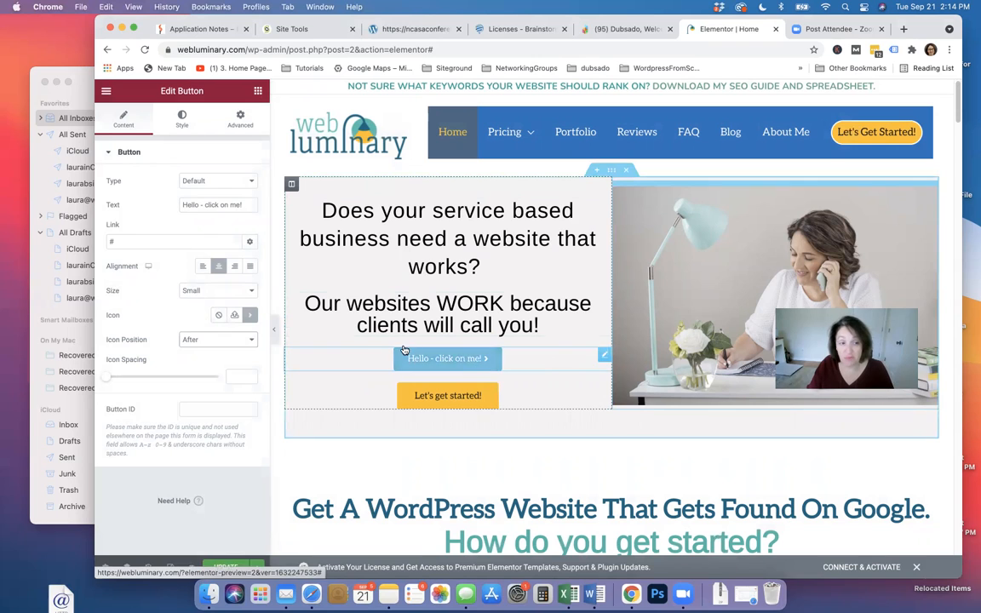
drag(117, 243, 95, 241)
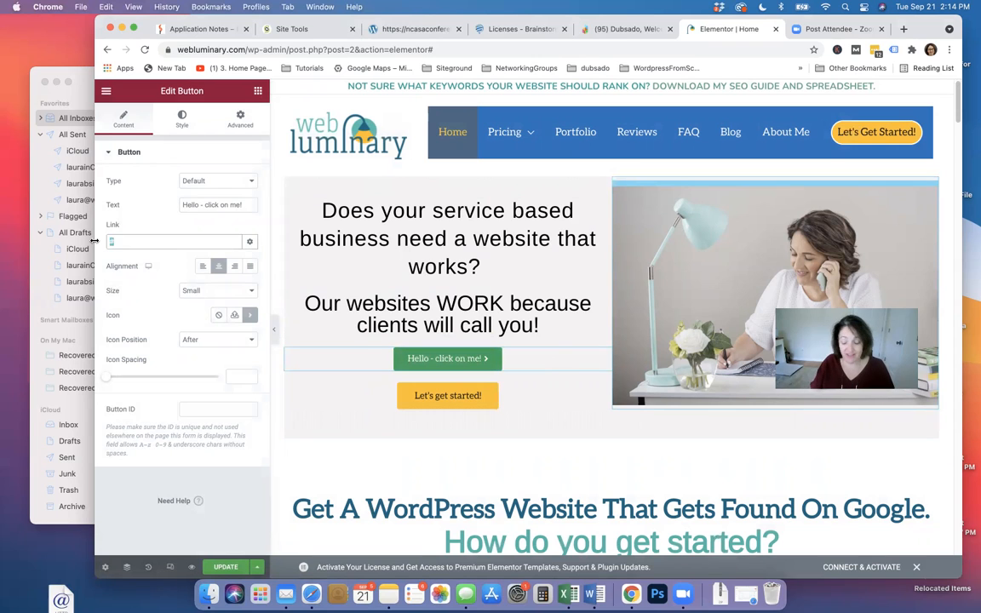
key(BackSpace)
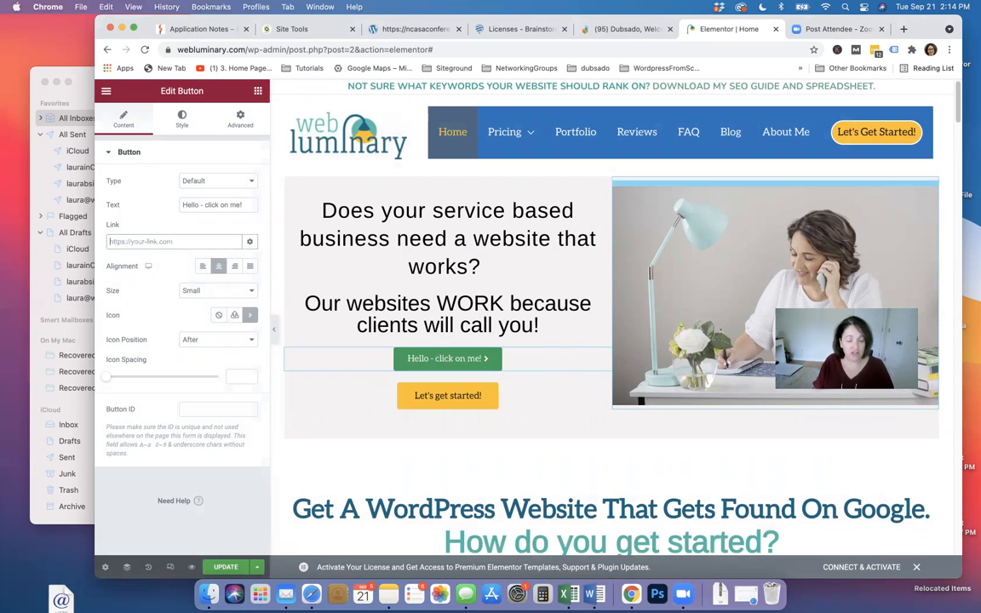
text(c)
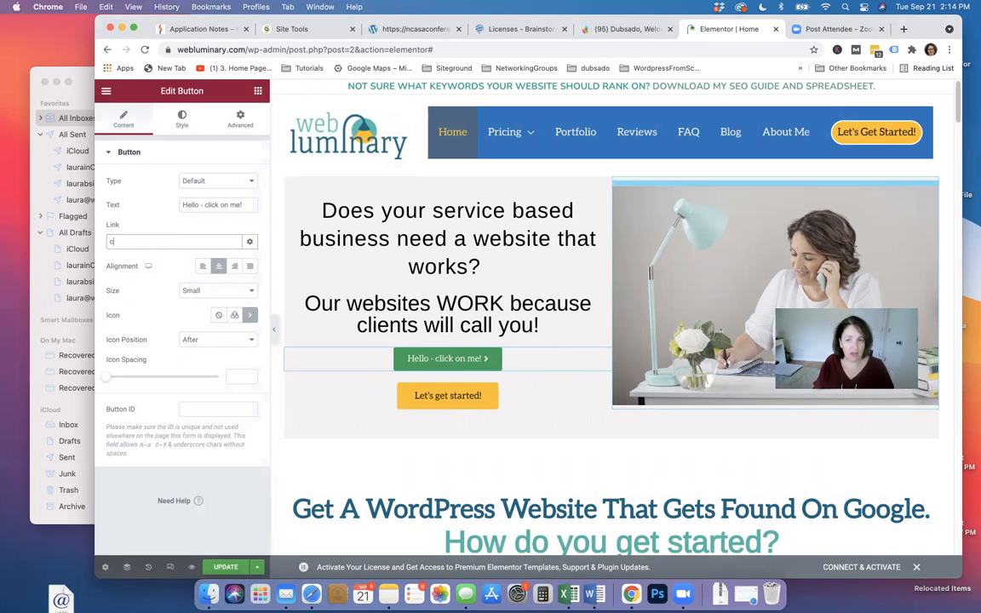
text(ontact)
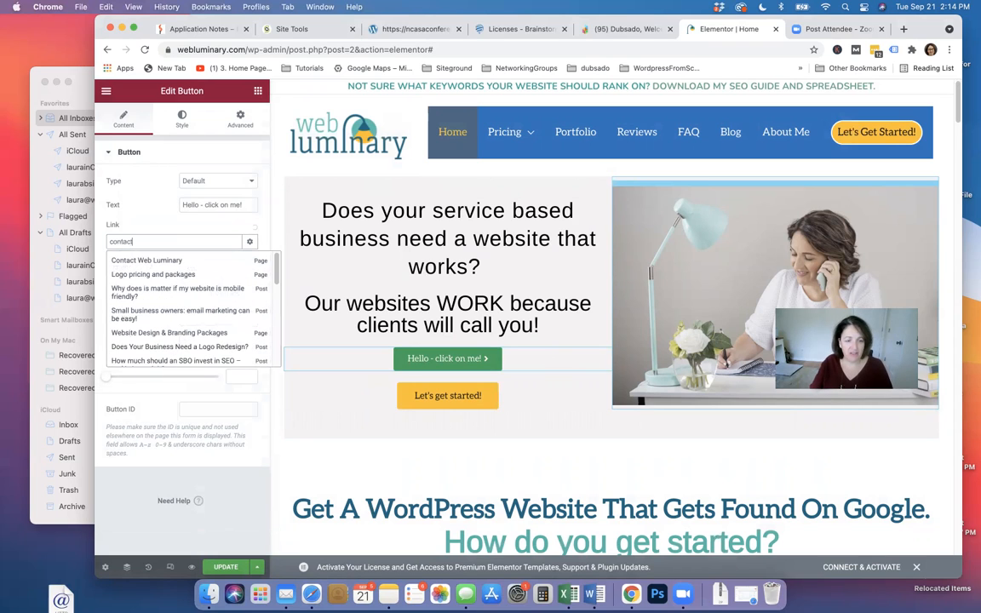
click(157, 260)
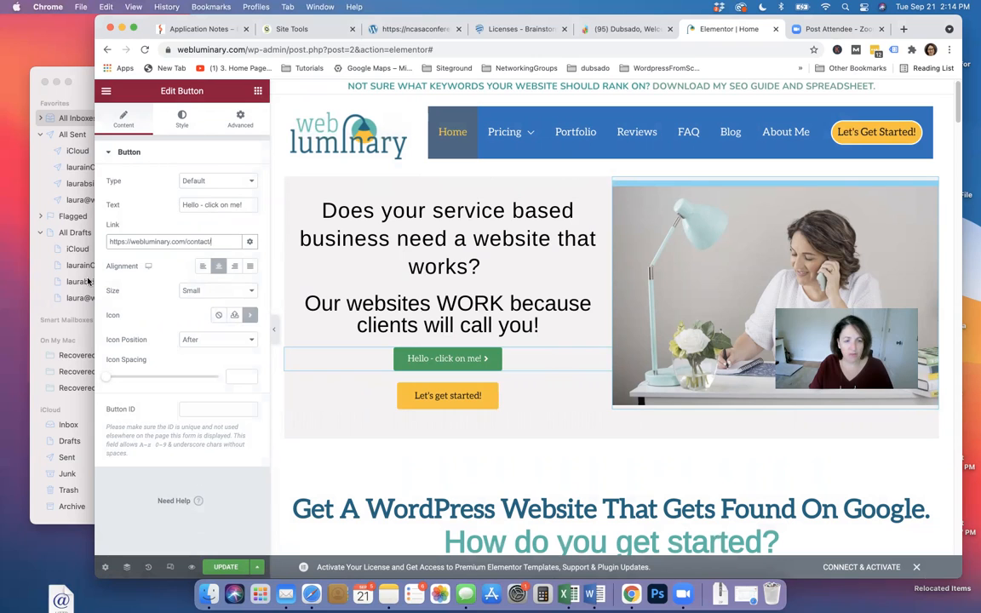
Check the other Chrome tabs, then return to the Elementor Home editor and select the link
click(635, 30)
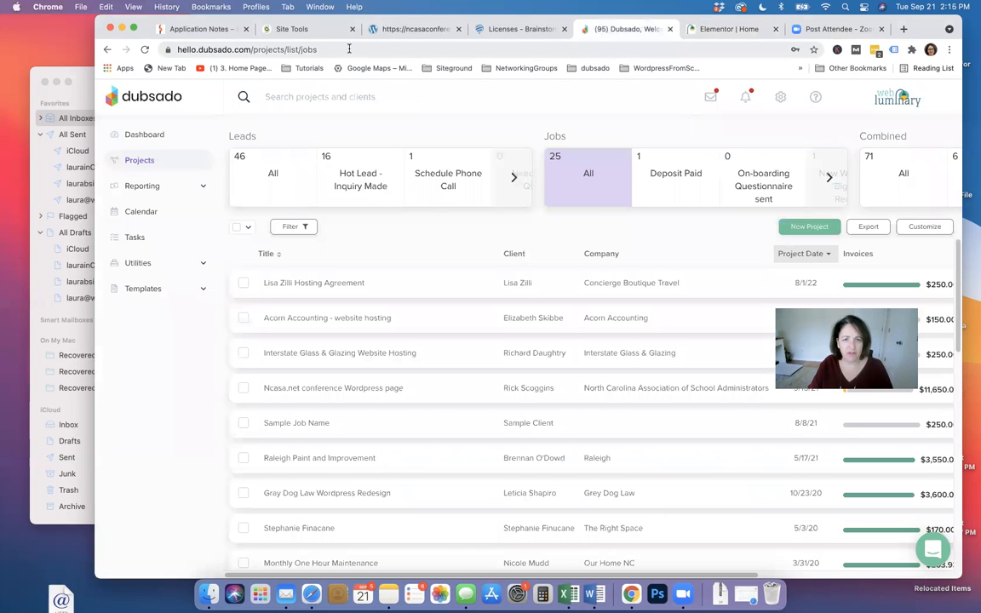
click(400, 30)
click(336, 30)
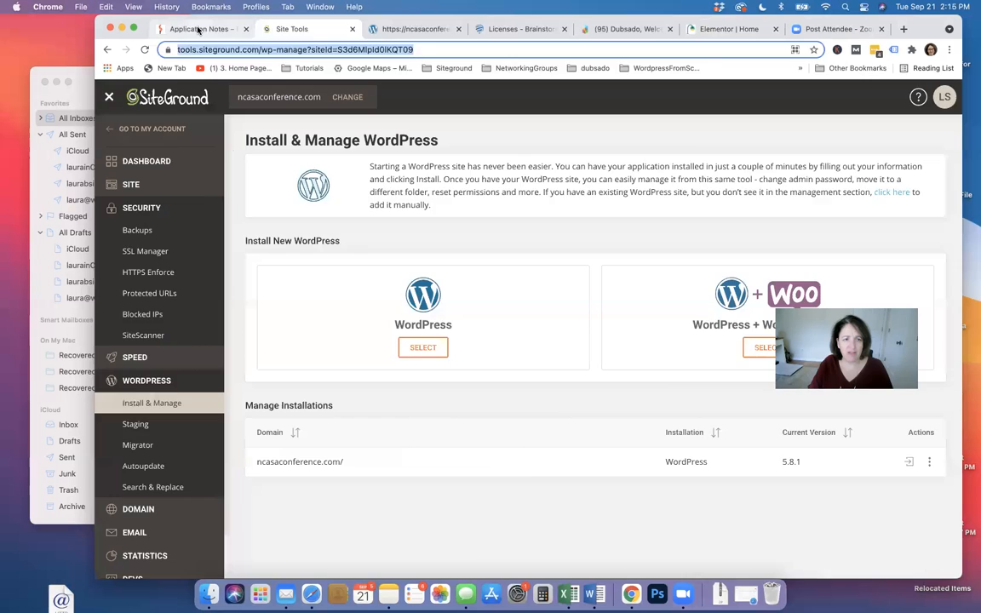
click(198, 29)
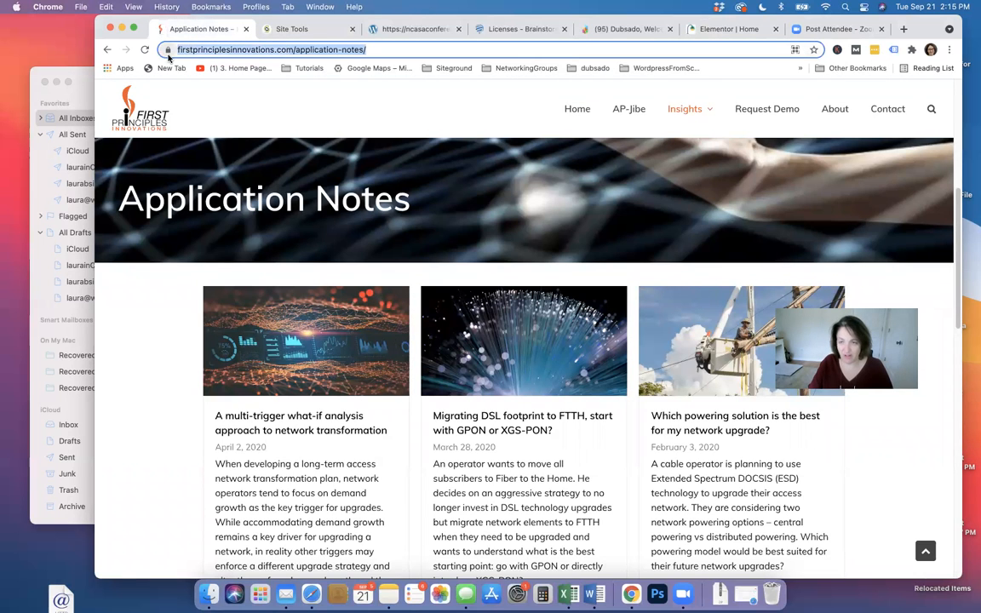
click(724, 29)
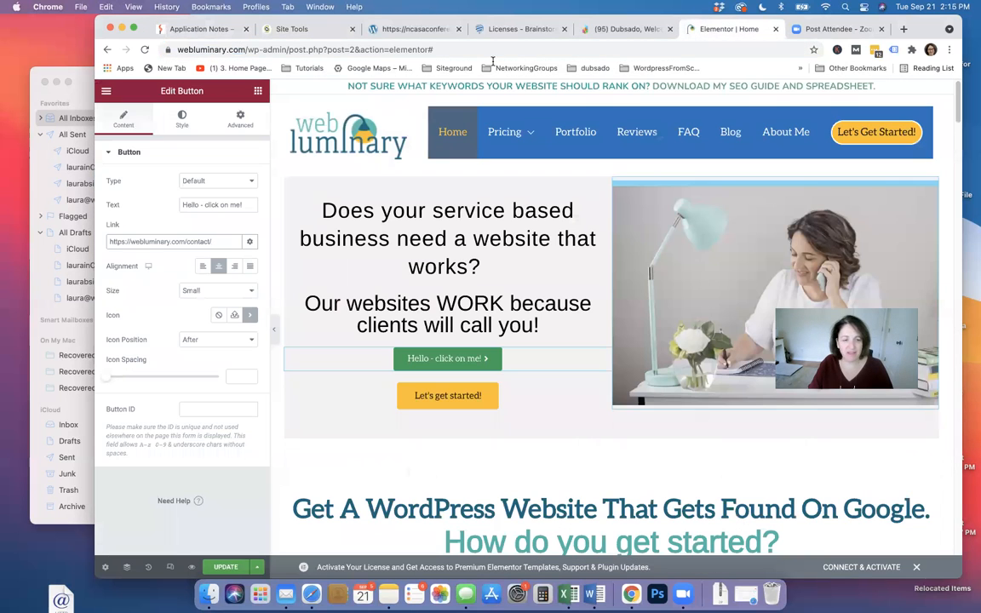
key(super+a)
Paste the firstprinciplesinnovations.com URL as the button link and review its Style and Advanced settings
text(https://www.firstprinciplesinnovations.com)
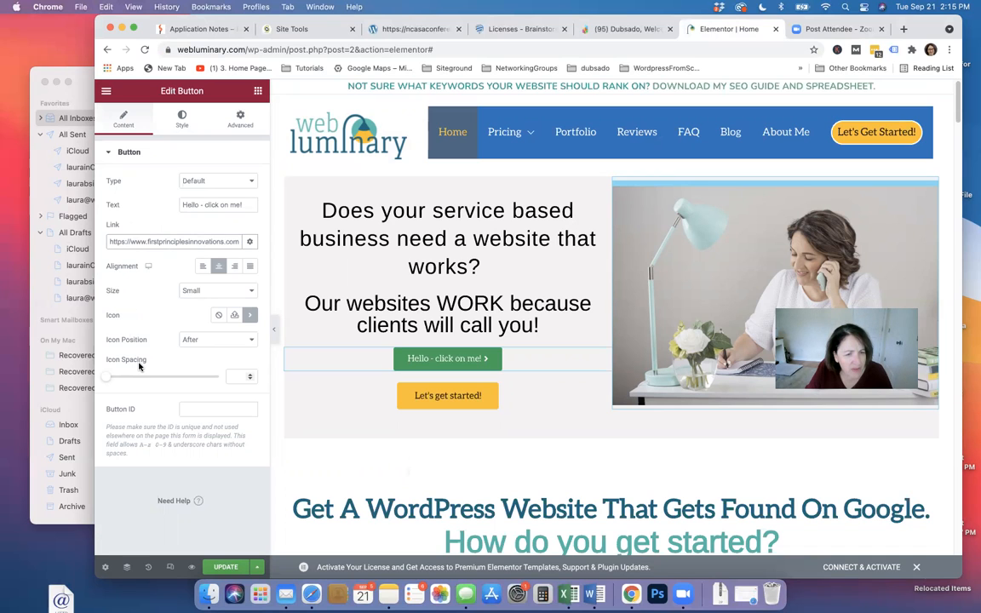
click(182, 125)
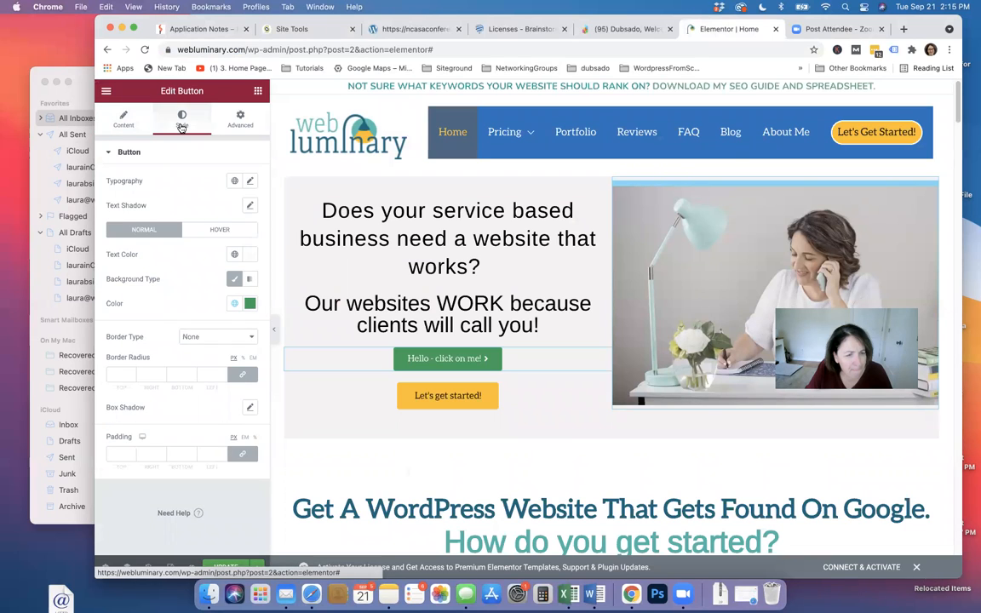
click(234, 124)
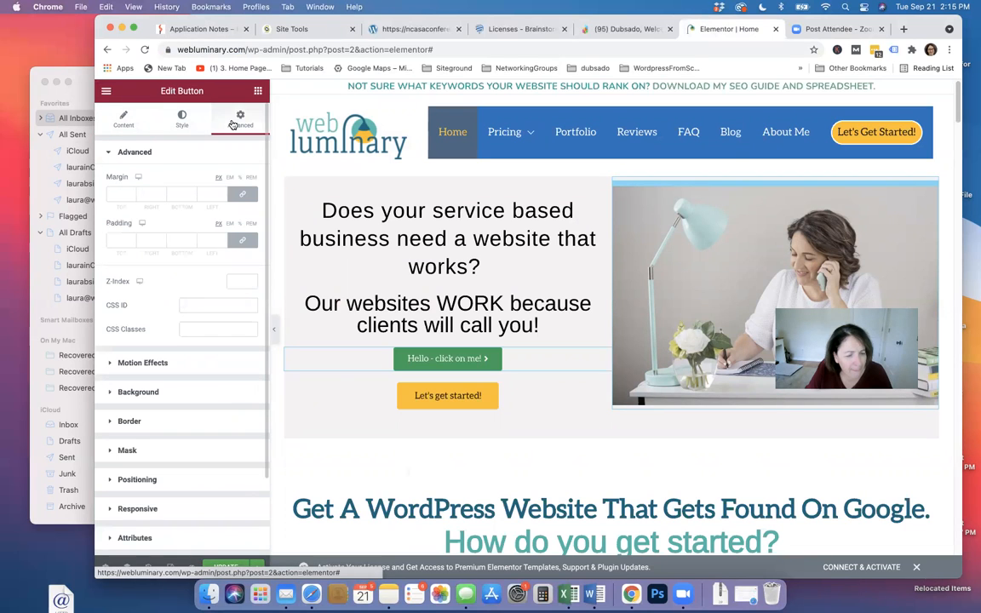
click(136, 537)
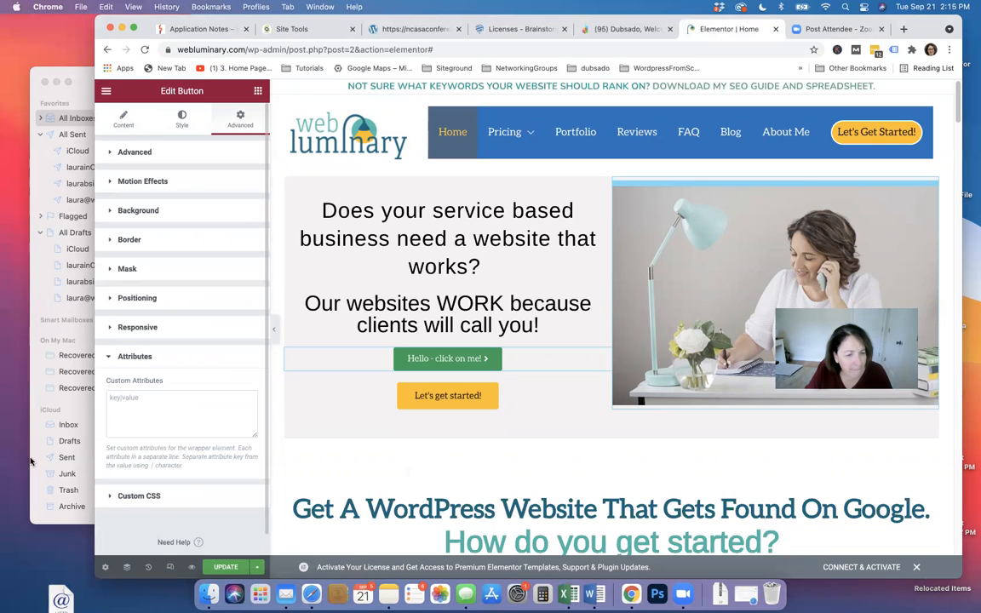
click(103, 152)
Keep the button Type as Default and set Icon Spacing to 6
click(119, 125)
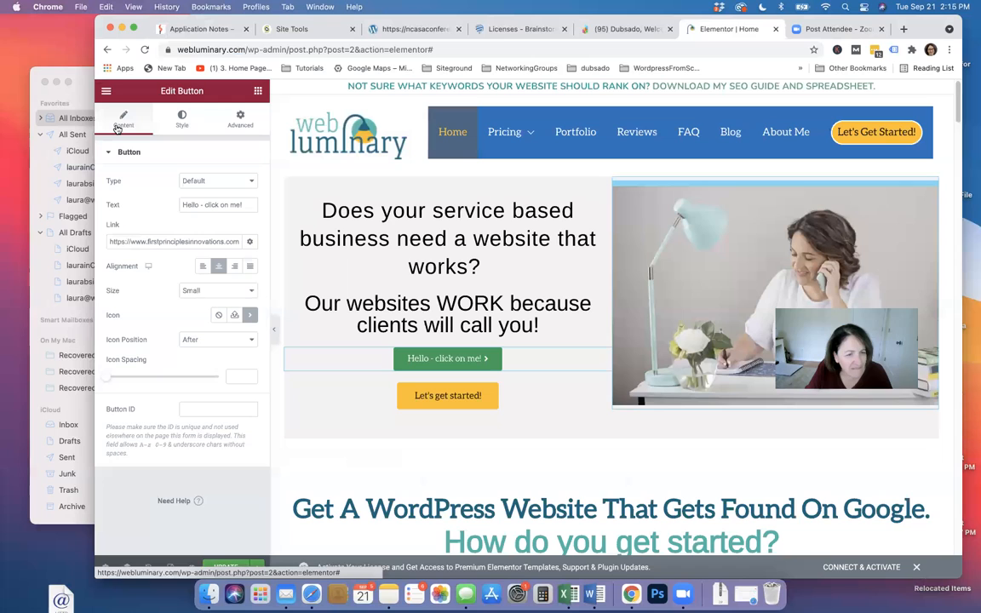
click(237, 182)
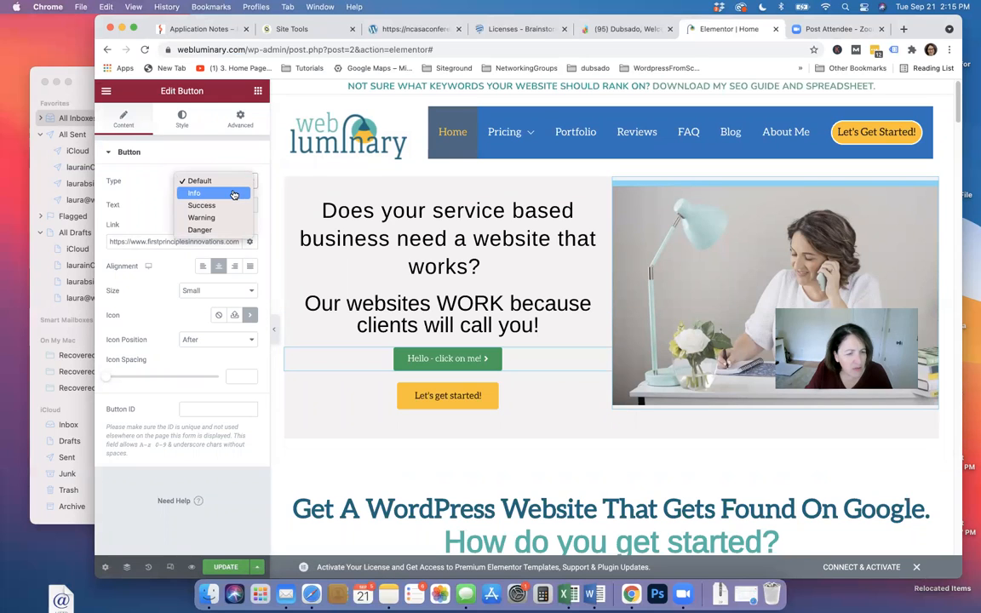
click(149, 182)
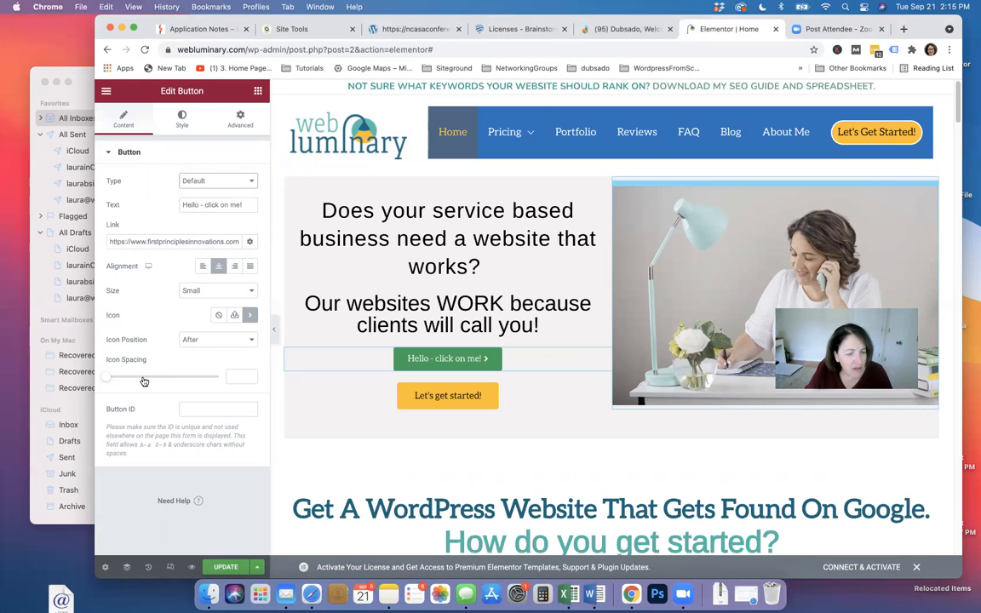
drag(105, 376, 120, 381)
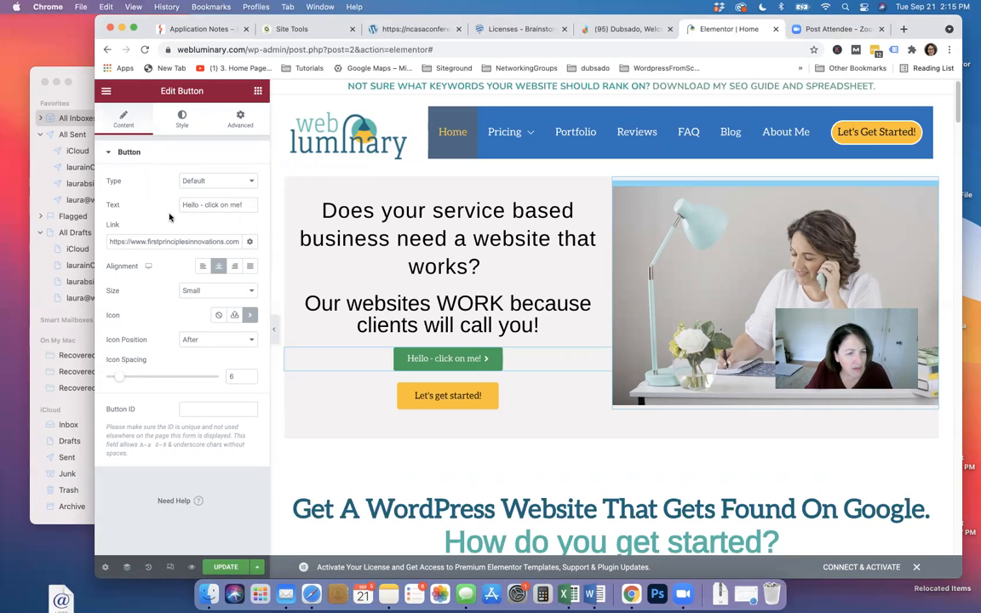
click(179, 121)
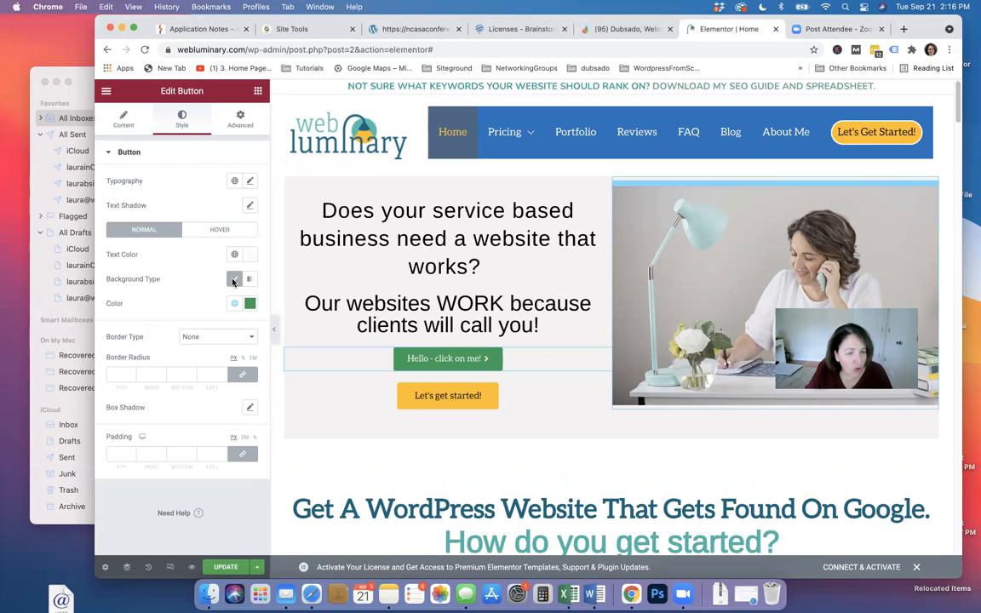
Give the button a solid 3 px border on all sides in the black global colour
click(247, 338)
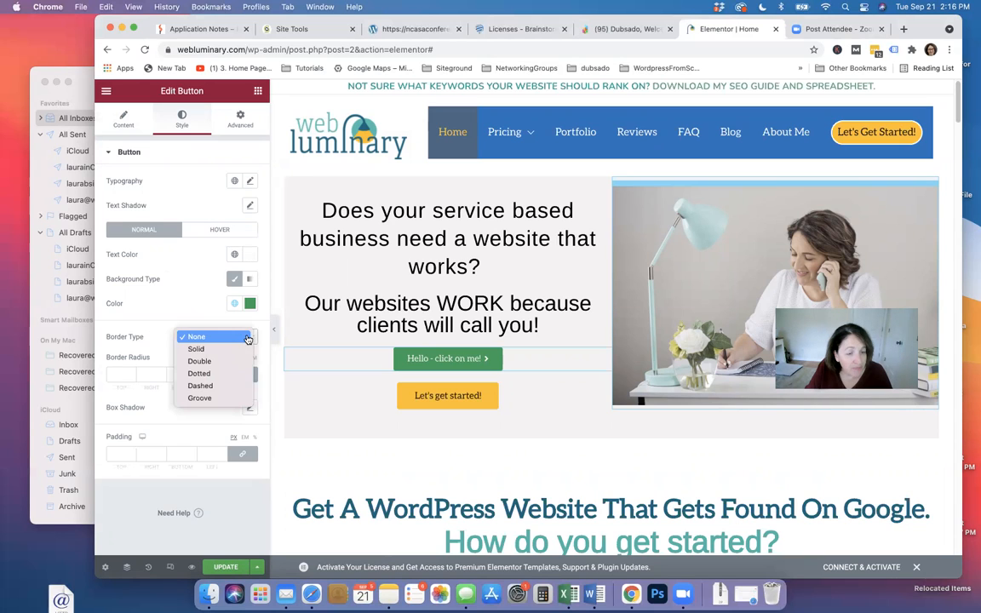
click(228, 345)
click(128, 375)
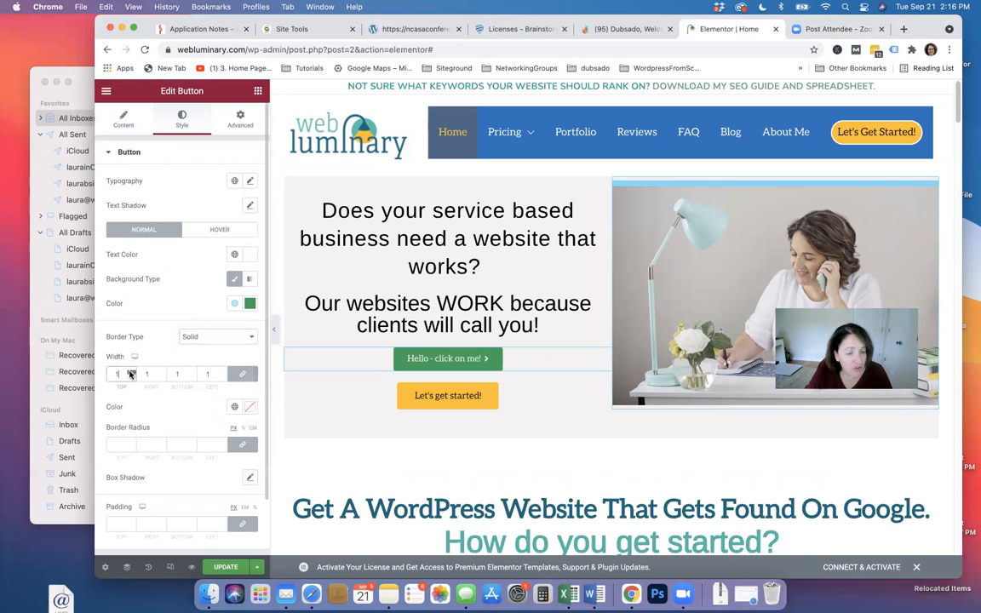
text(3)
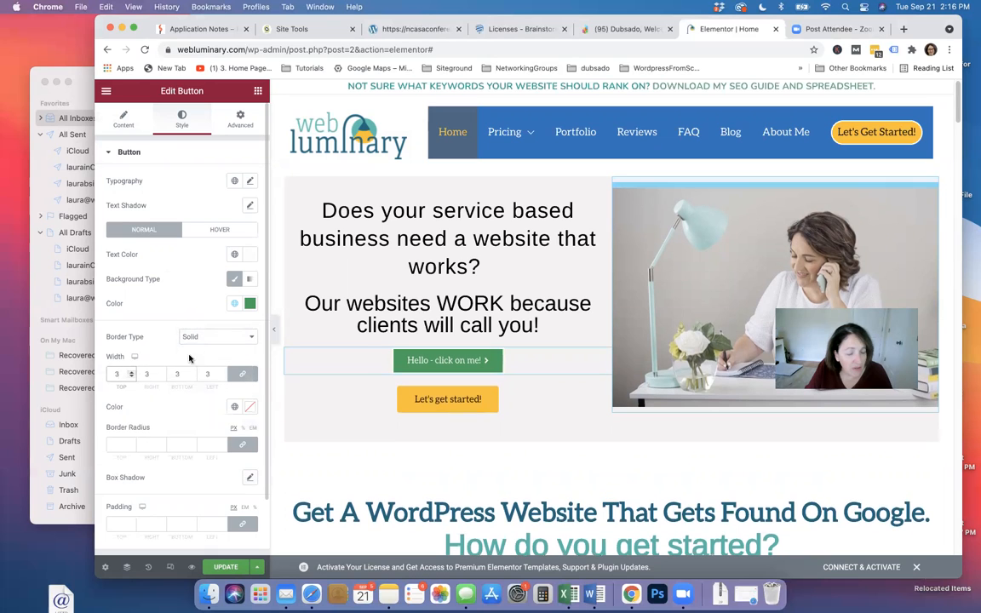
click(233, 410)
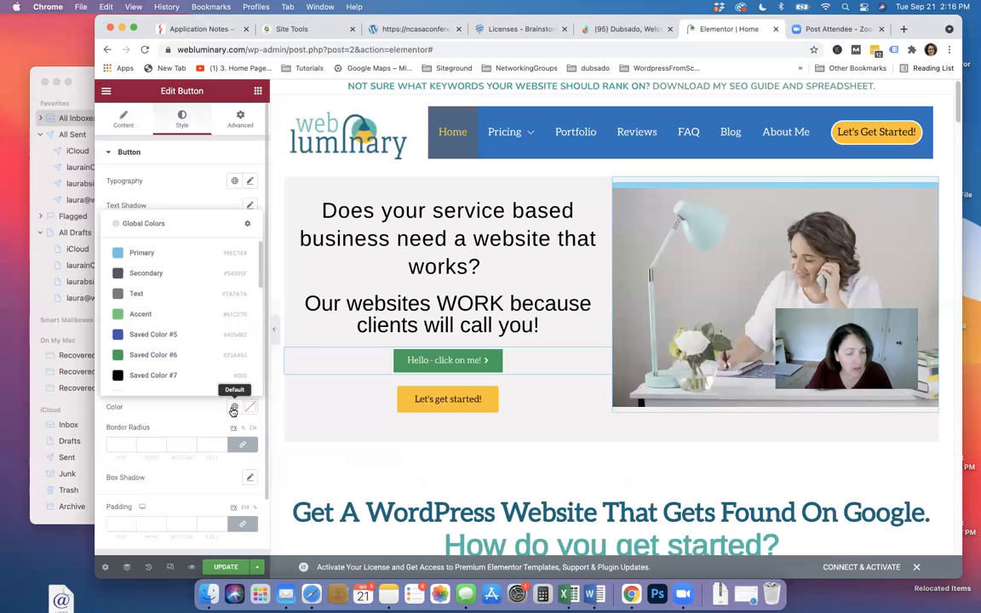
click(138, 374)
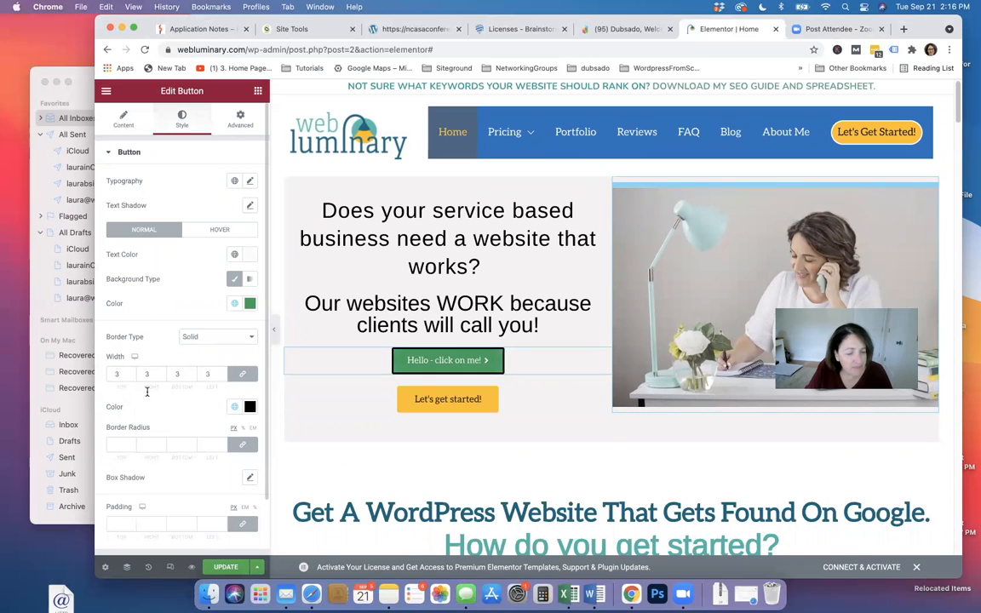
scroll(146, 429, down, 2)
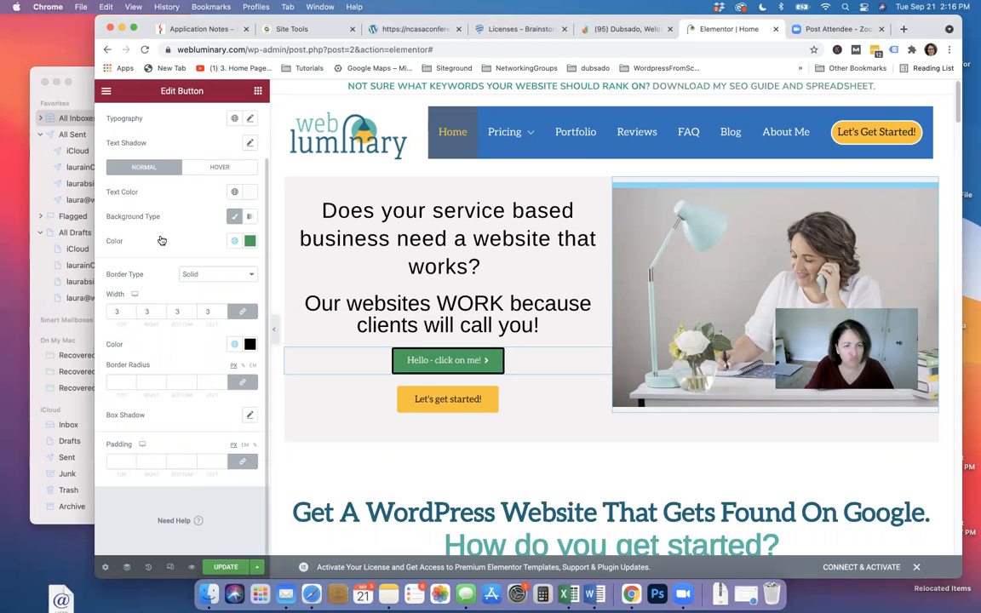
scroll(146, 213, up, 2)
Expand the Advanced tab's Positioning, Responsive, Attributes and Custom CSS panels, then return to Content settings
click(240, 123)
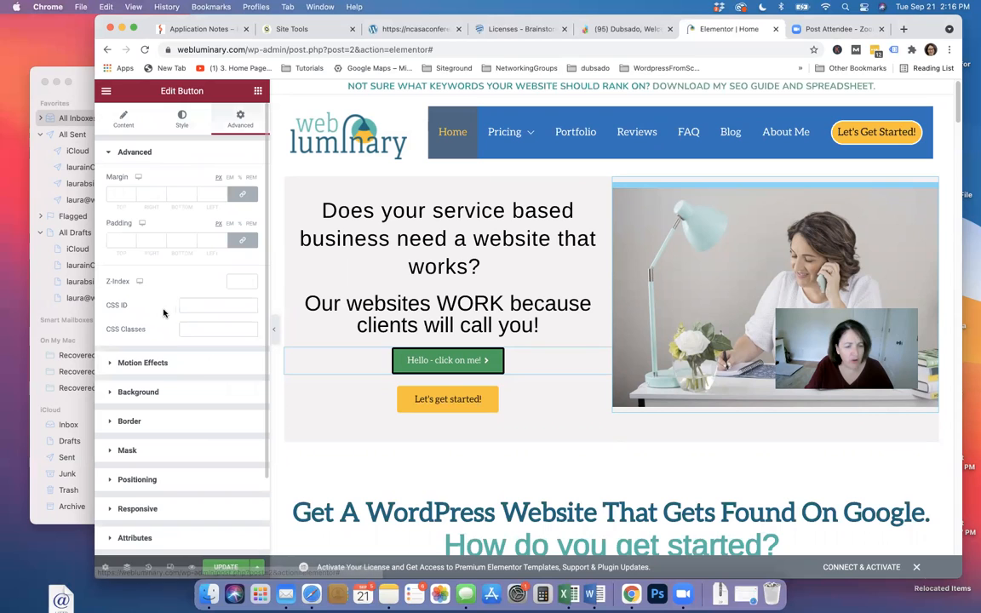
scroll(142, 413, down, 3)
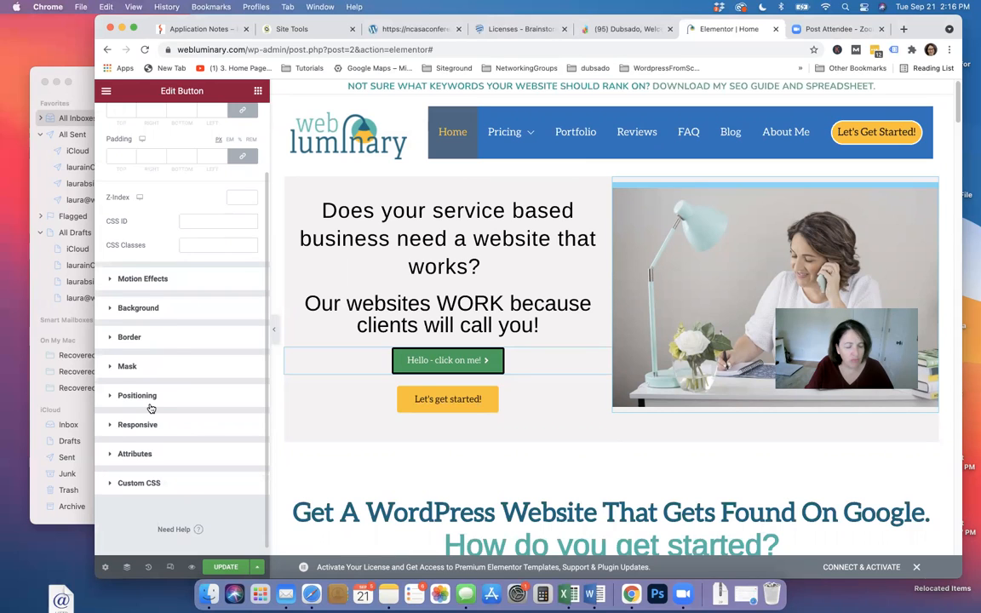
click(152, 400)
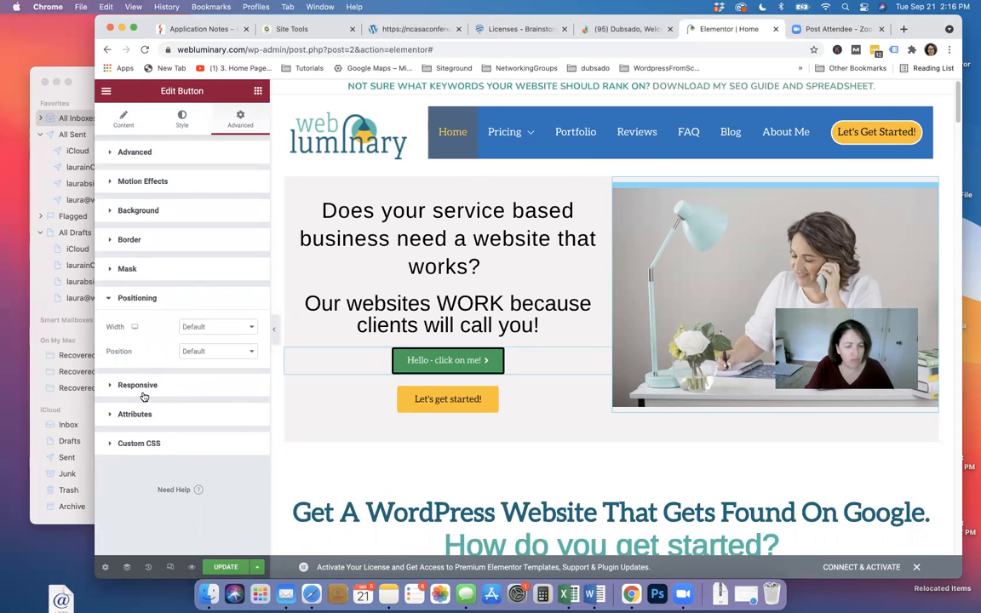
click(143, 391)
click(135, 449)
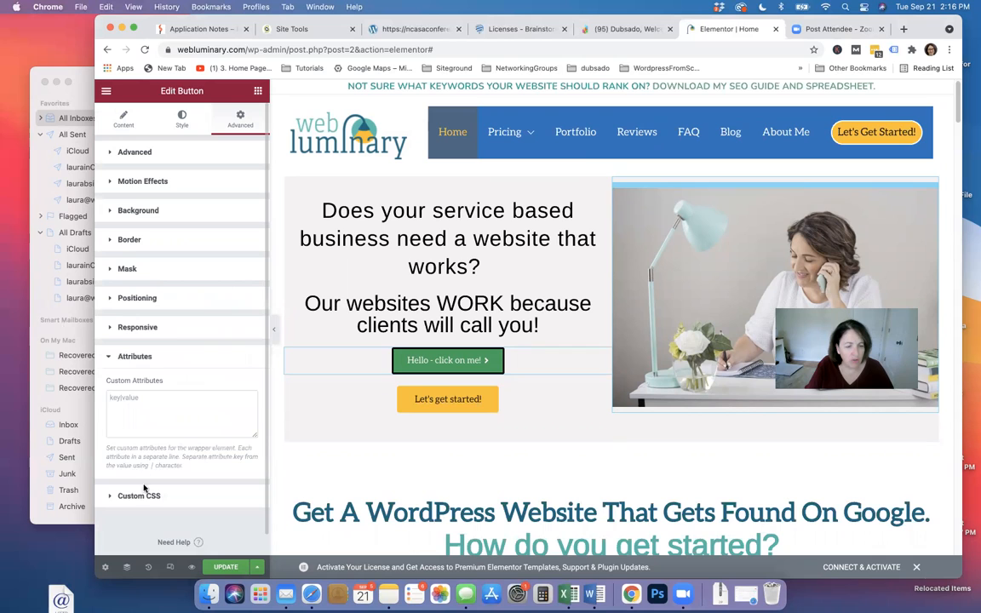
click(141, 495)
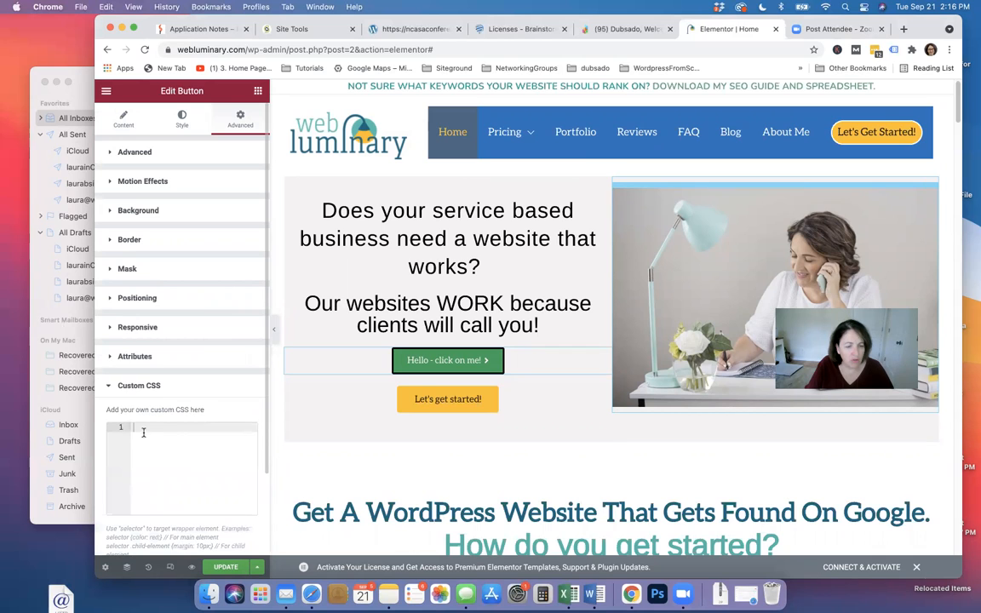
click(121, 122)
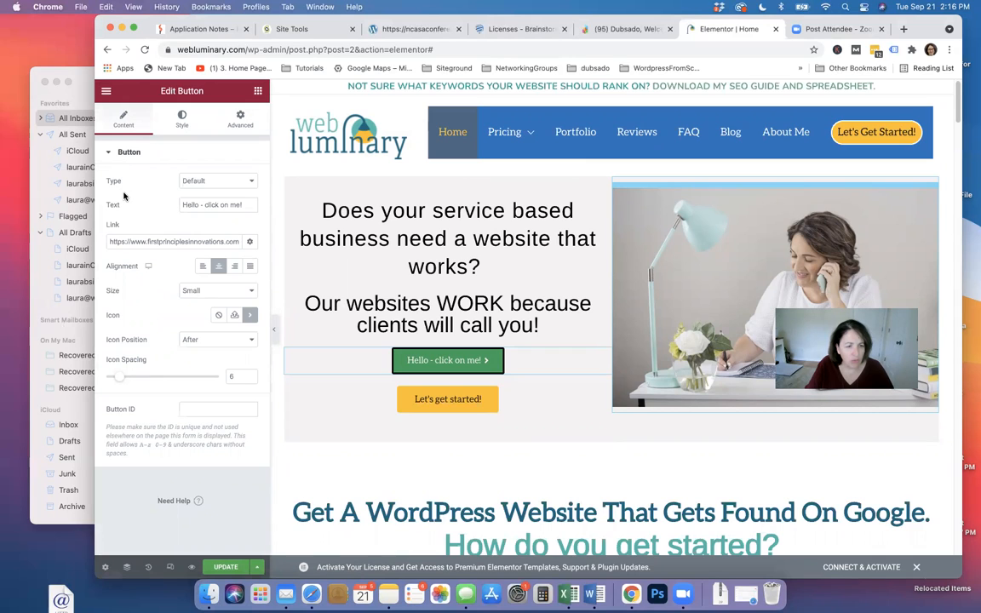
Show the button's Link Options and leave Open in new window unticked
click(249, 244)
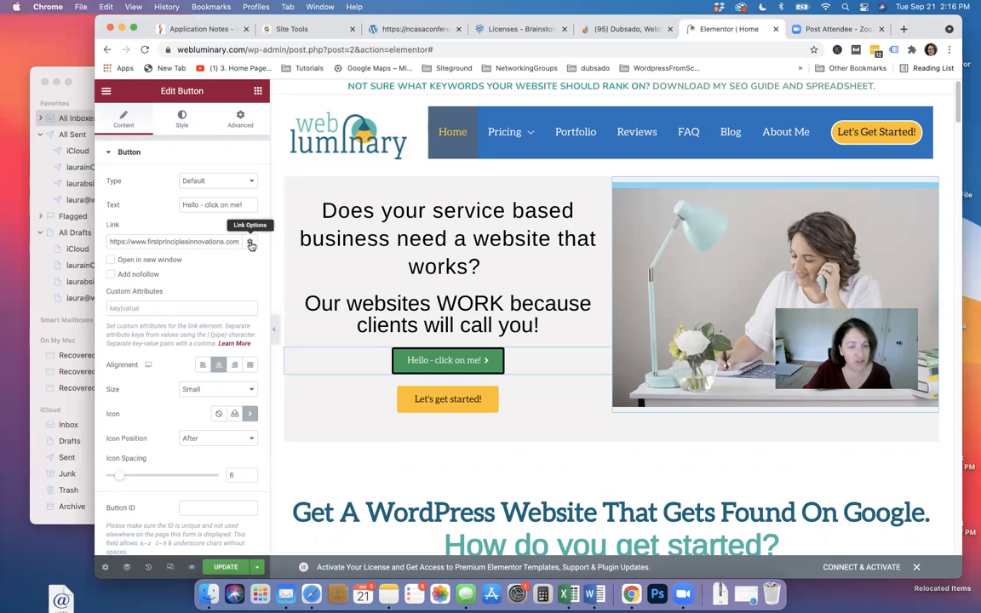
click(109, 260)
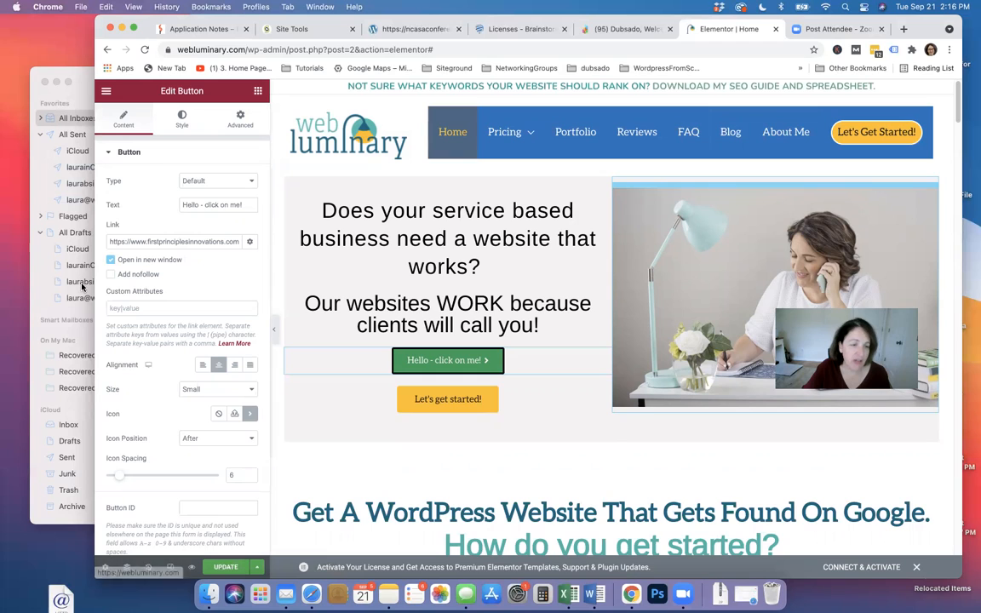
click(132, 260)
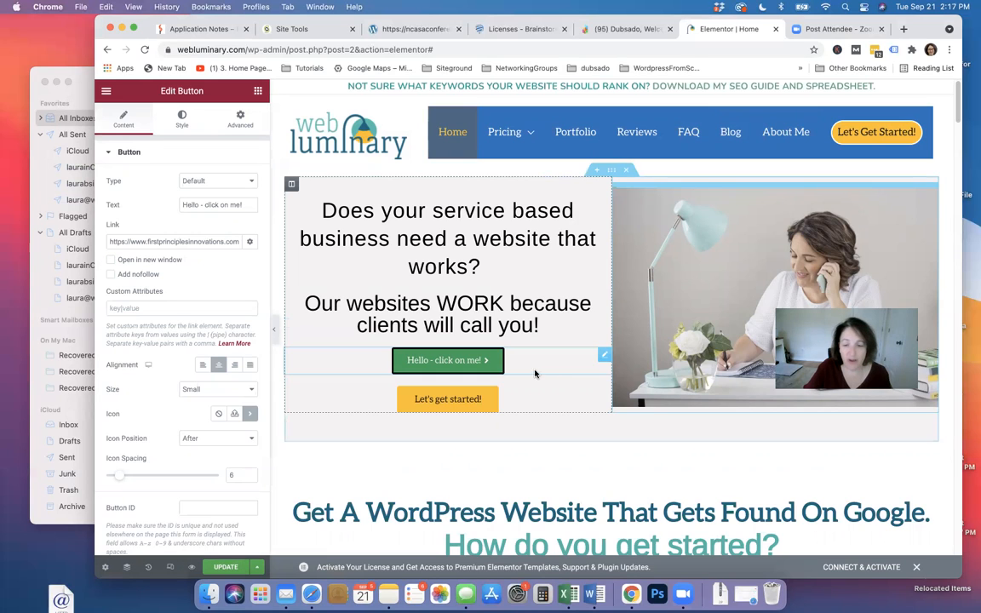
Delete the 'Hello - click on me!' button from its right-click menu and update the page
right_click(600, 358)
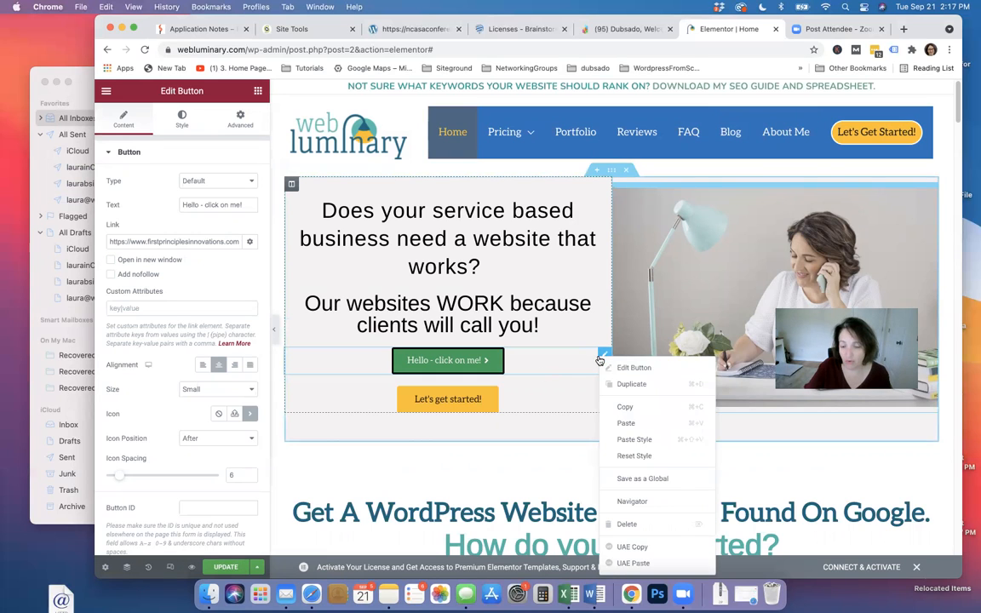
click(591, 354)
right_click(591, 354)
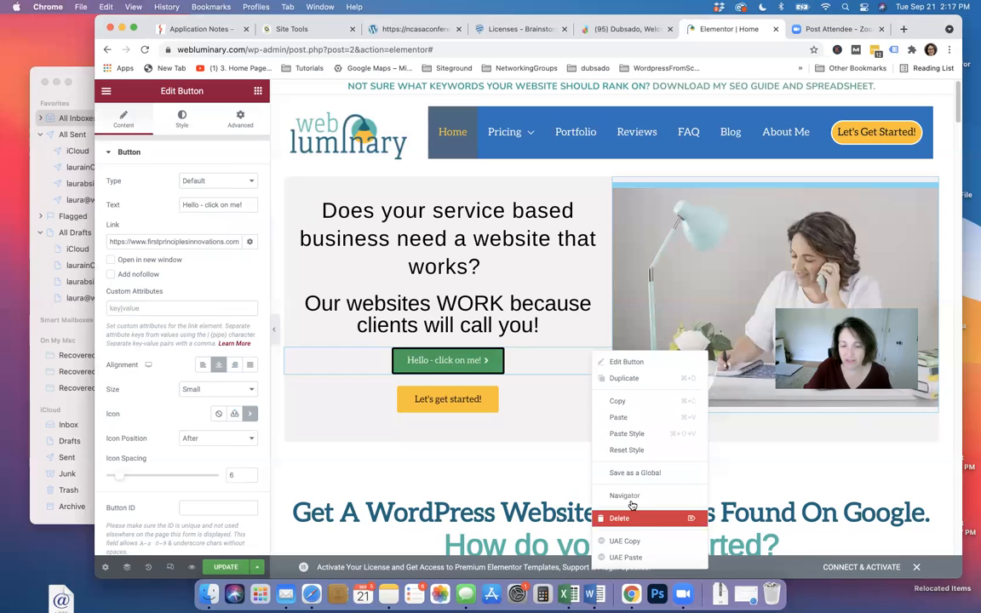
click(659, 520)
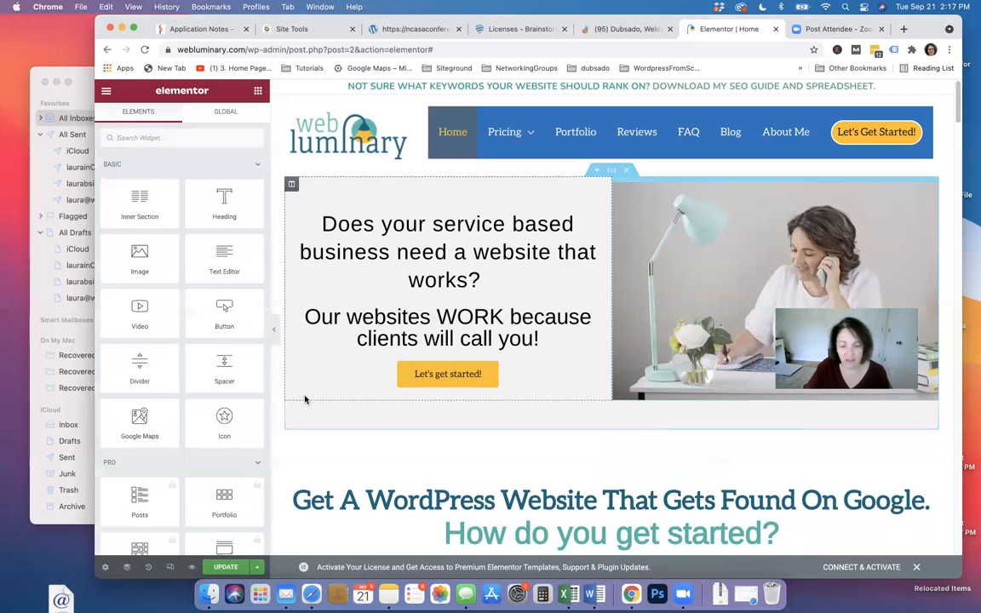
click(224, 569)
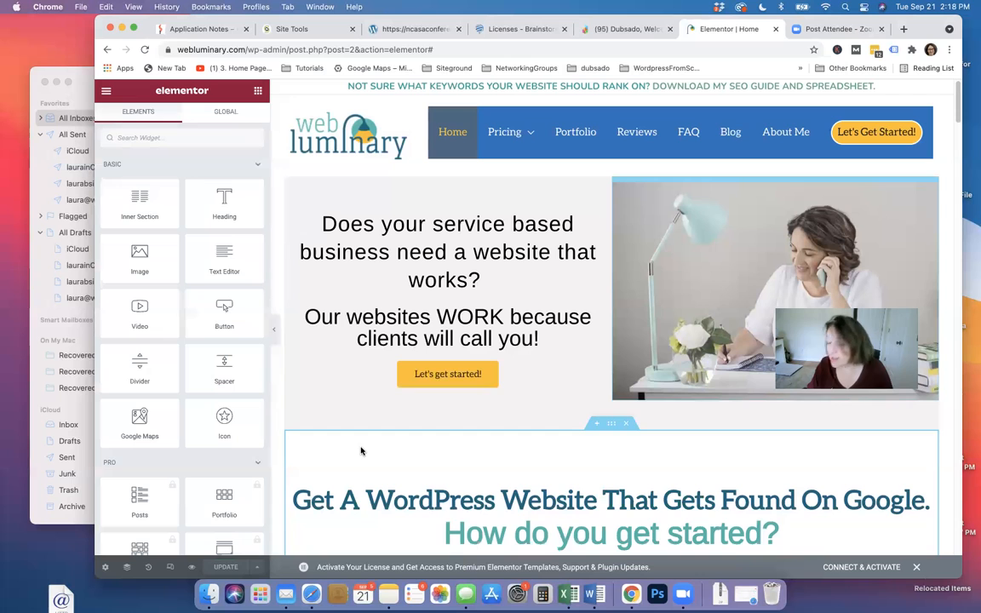
scroll(451, 430, down, 1)
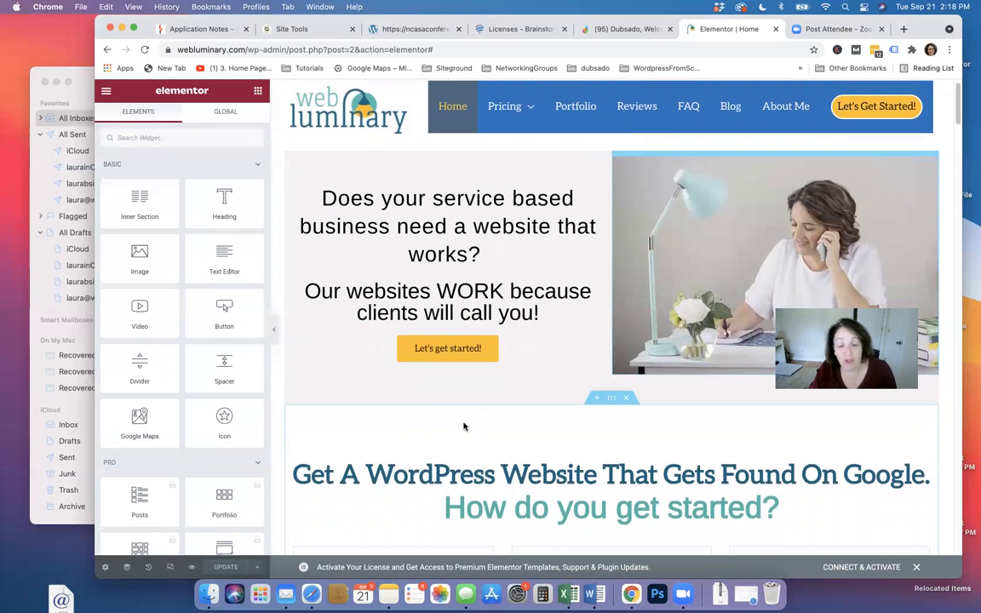
scroll(472, 420, down, 4)
scroll(505, 415, down, 20)
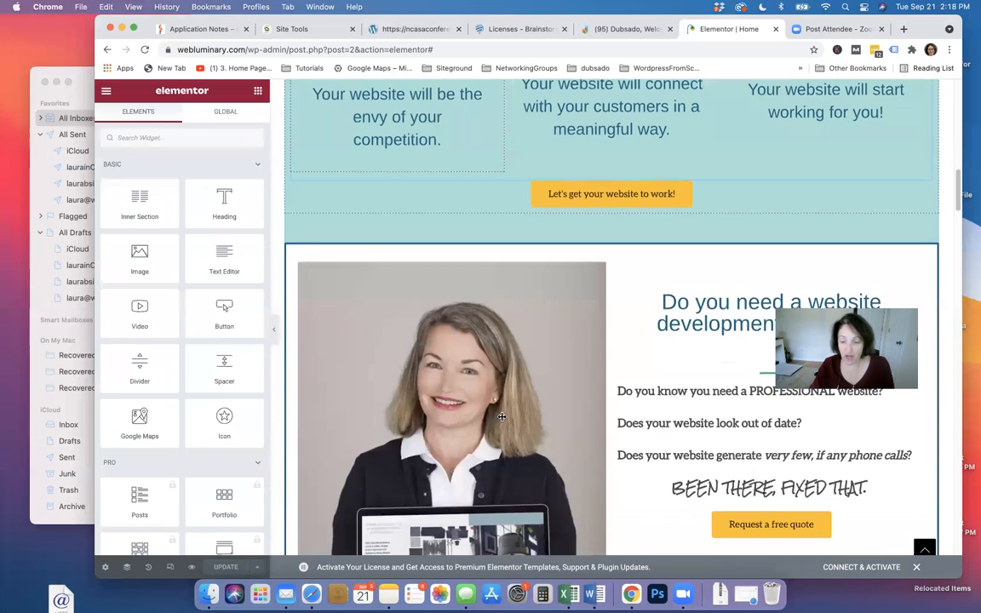
scroll(501, 416, down, 19)
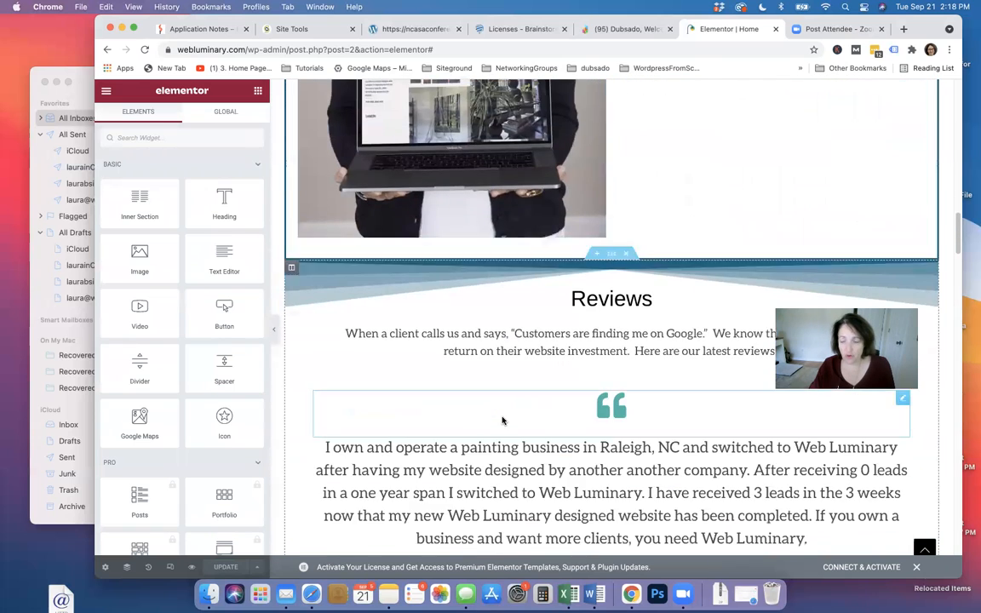
scroll(502, 419, up, 16)
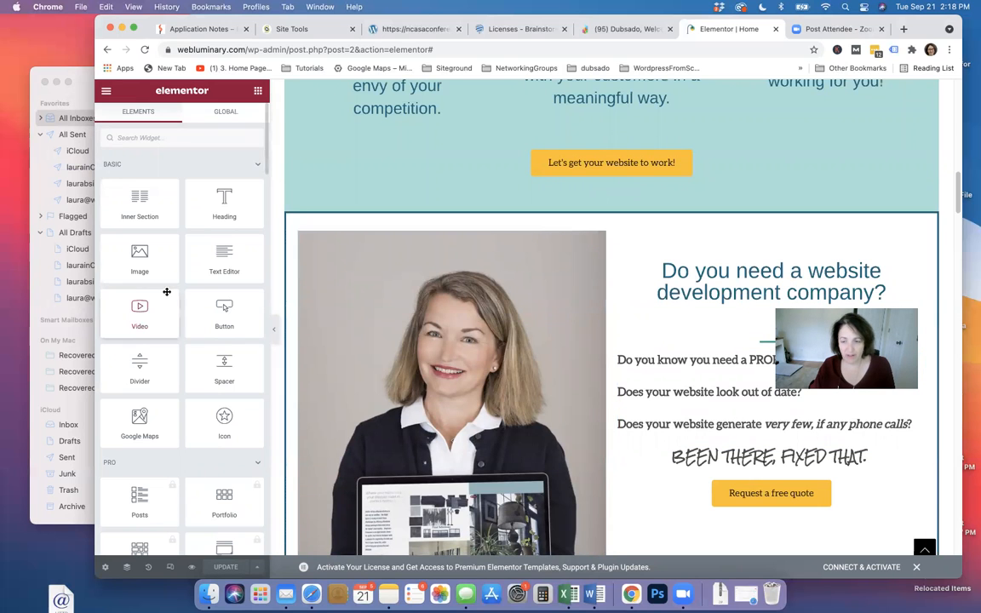
scroll(821, 261, up, 20)
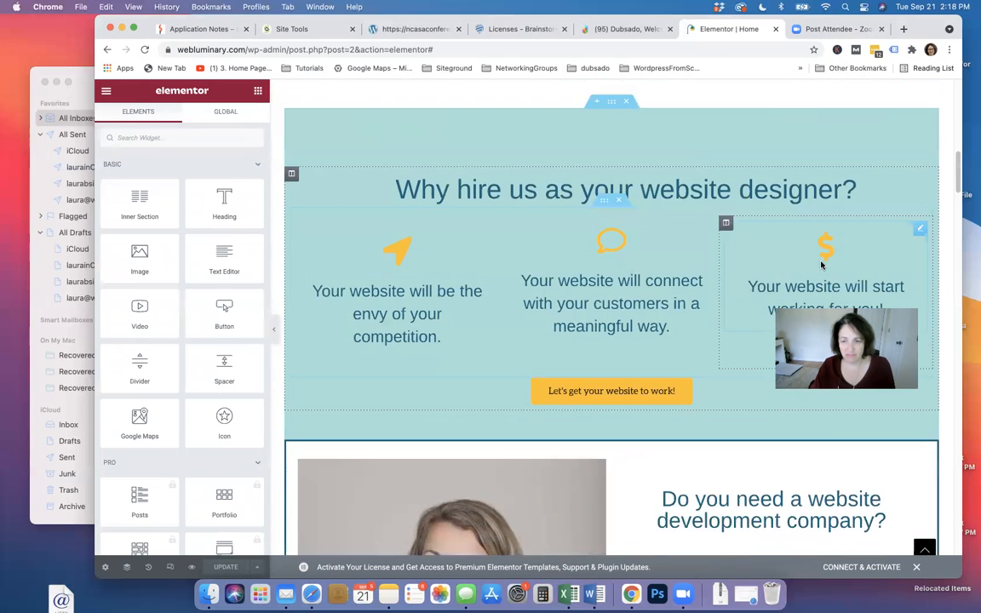
scroll(821, 266, up, 9)
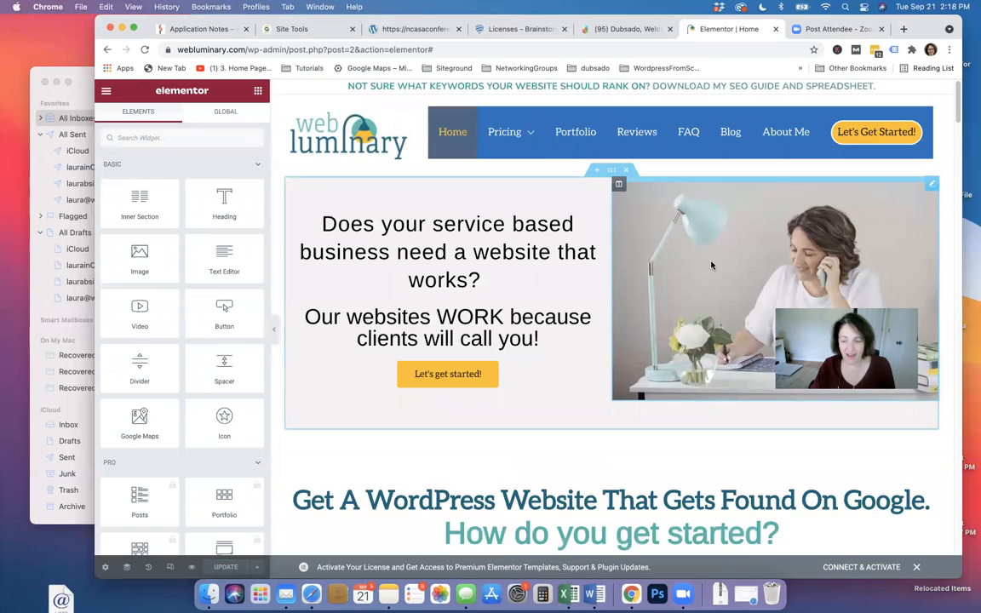
scroll(573, 246, down, 6)
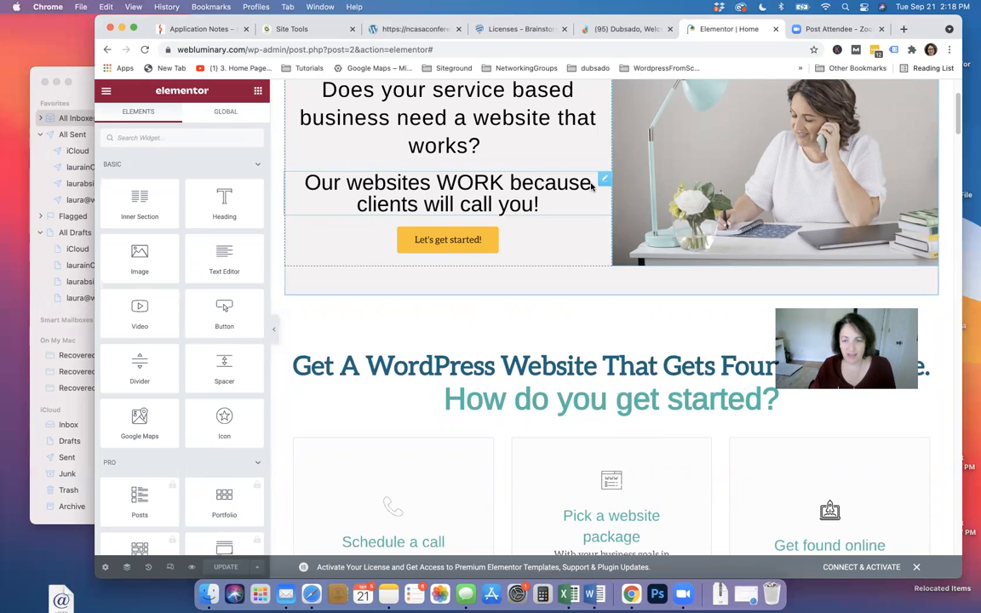
scroll(617, 255, up, 3)
scroll(633, 243, down, 2)
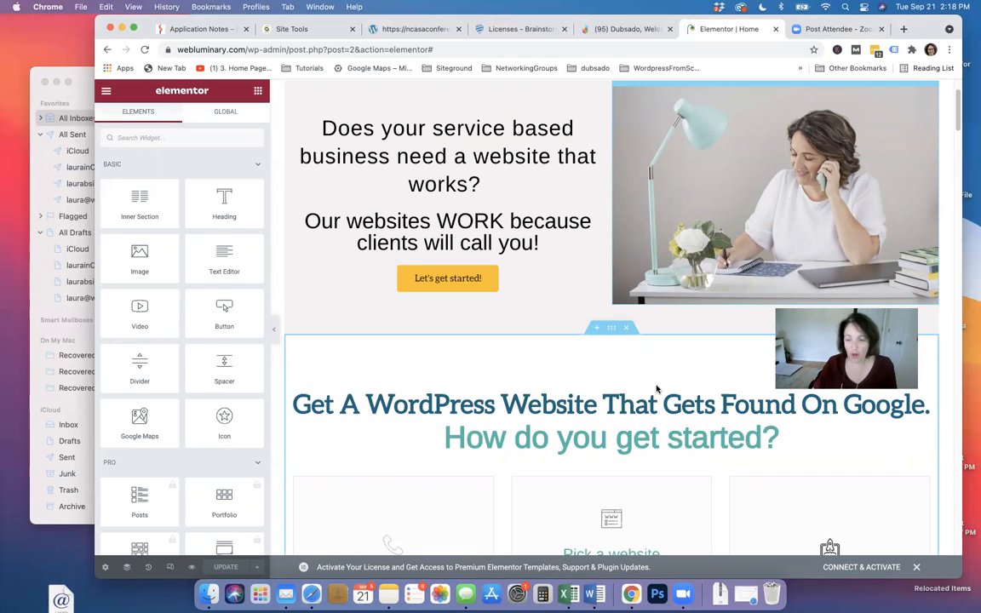
Insert a single-column section above 'Get A WordPress Website' and return to the widget list
click(597, 330)
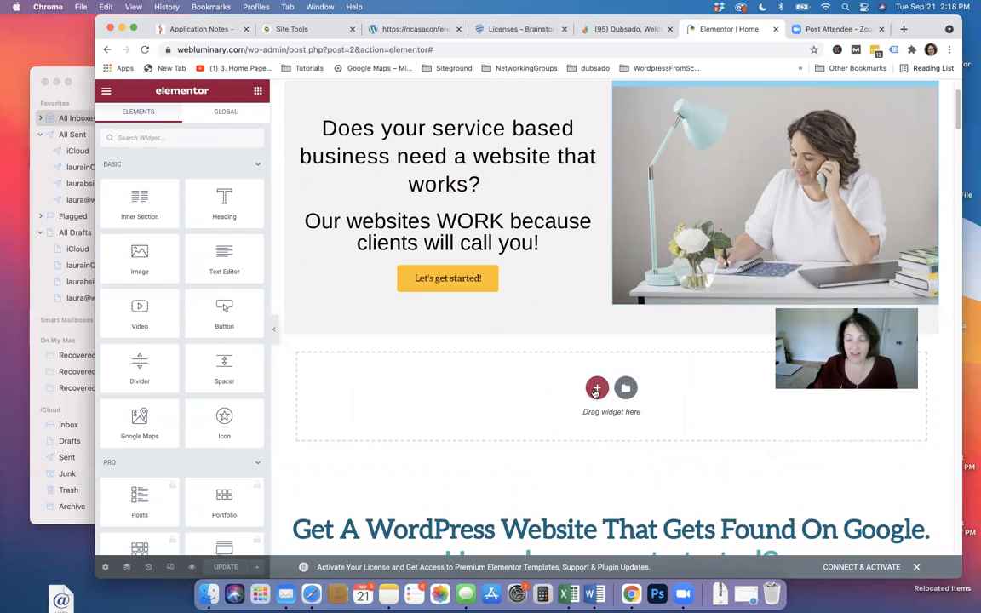
click(595, 389)
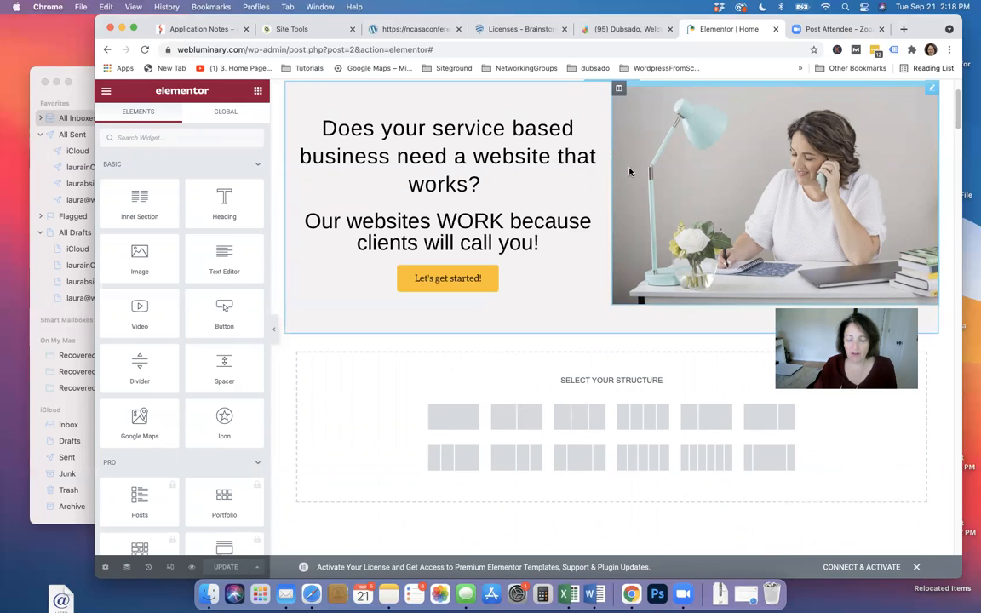
click(453, 422)
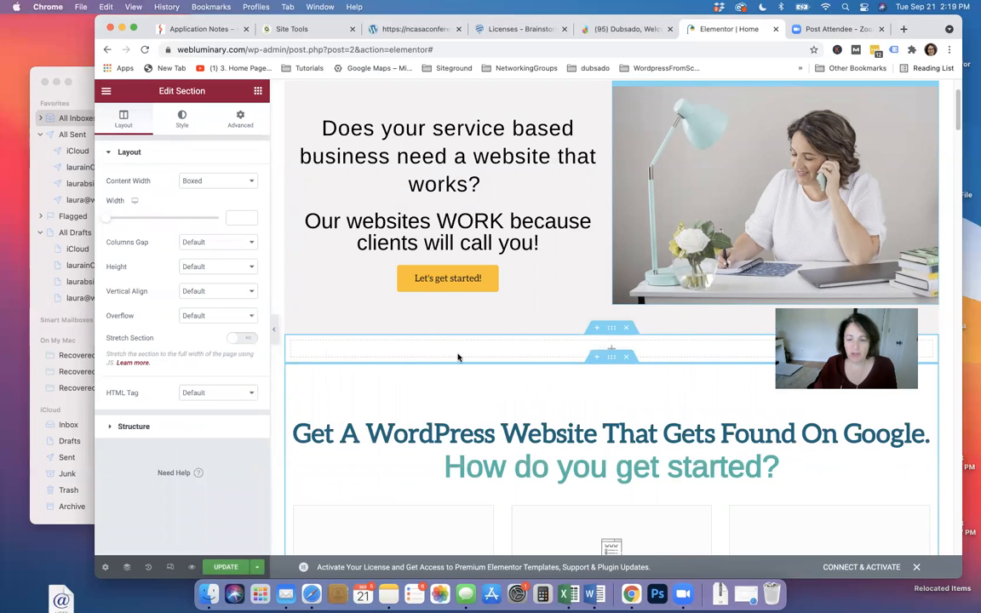
click(257, 93)
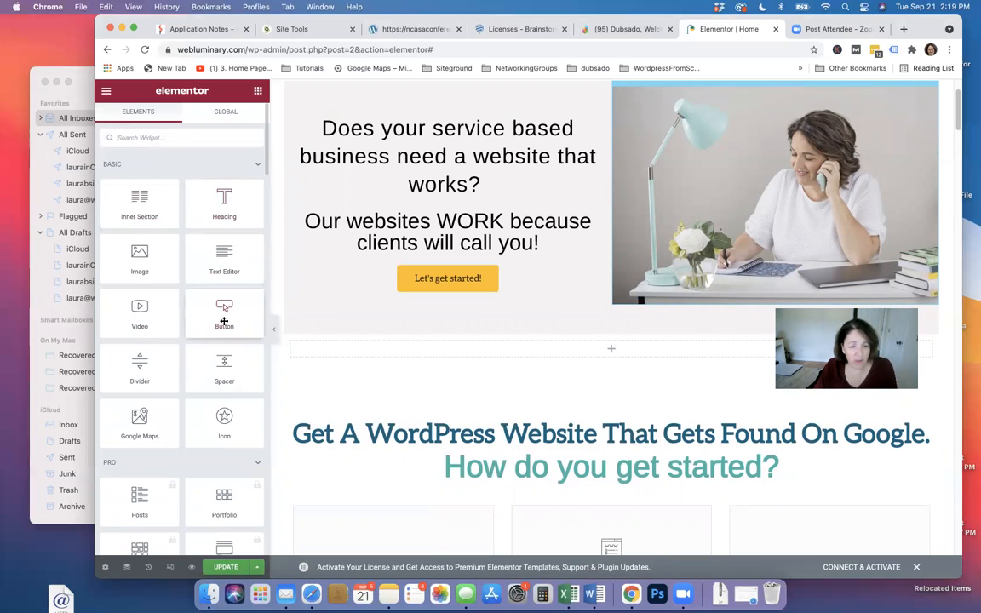
Drop a Video widget into the empty section, keeping YouTube as source and the default link
drag(148, 324, 536, 350)
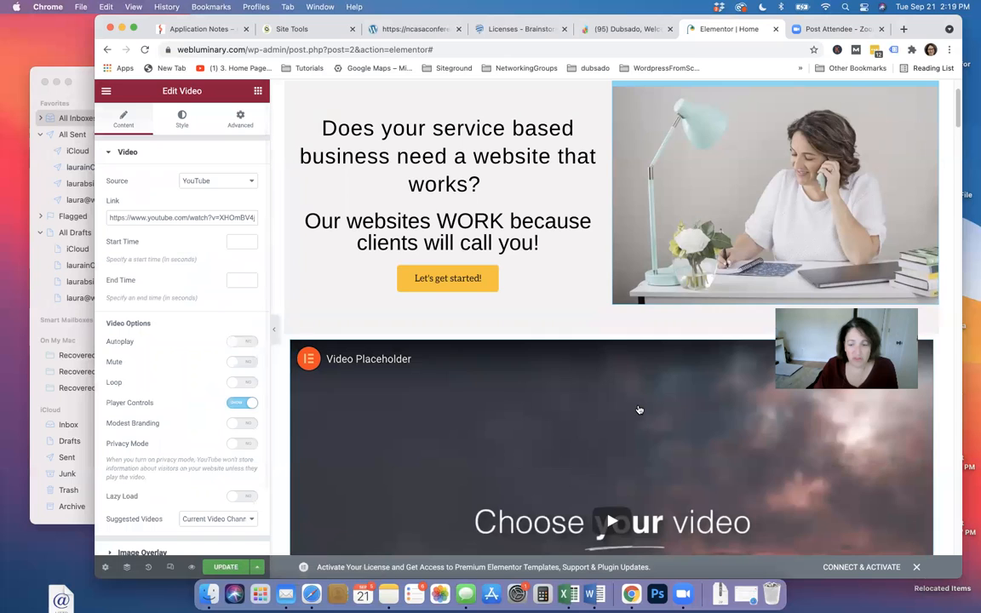
scroll(596, 418, down, 3)
scroll(613, 400, down, 2)
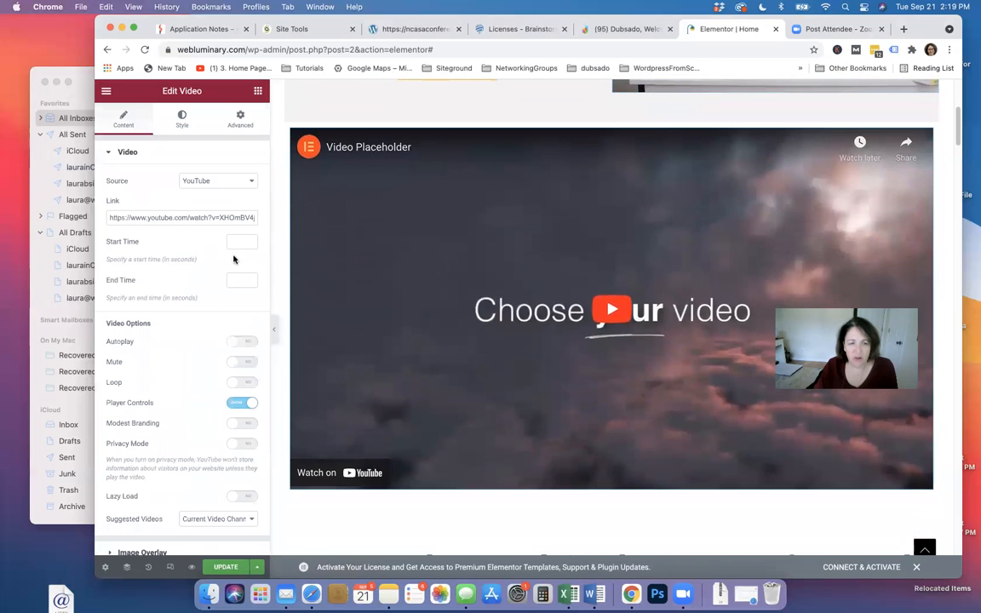
drag(107, 216, 279, 226)
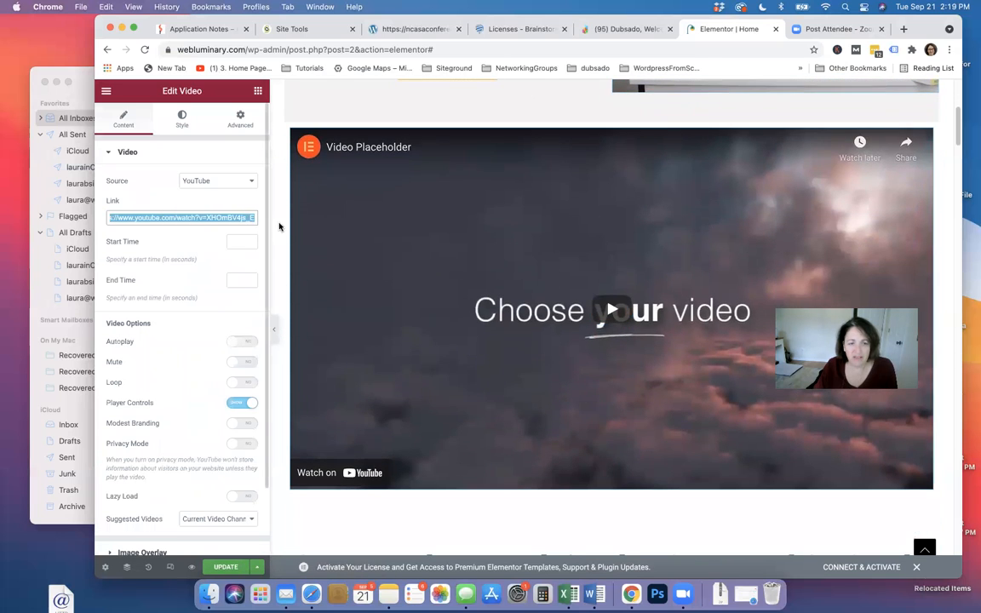
click(143, 192)
click(239, 184)
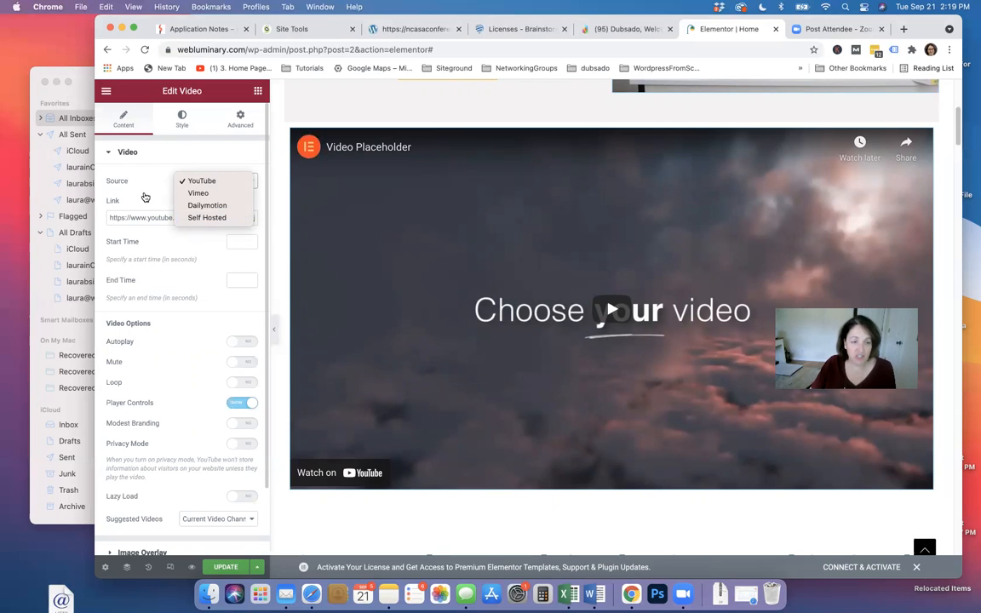
click(145, 198)
drag(114, 218, 312, 228)
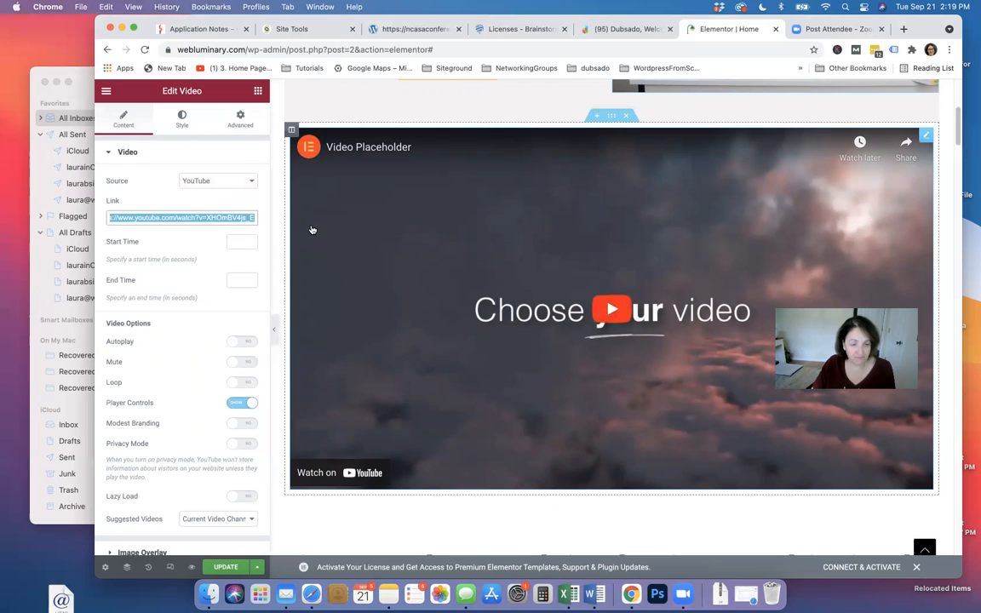
click(158, 197)
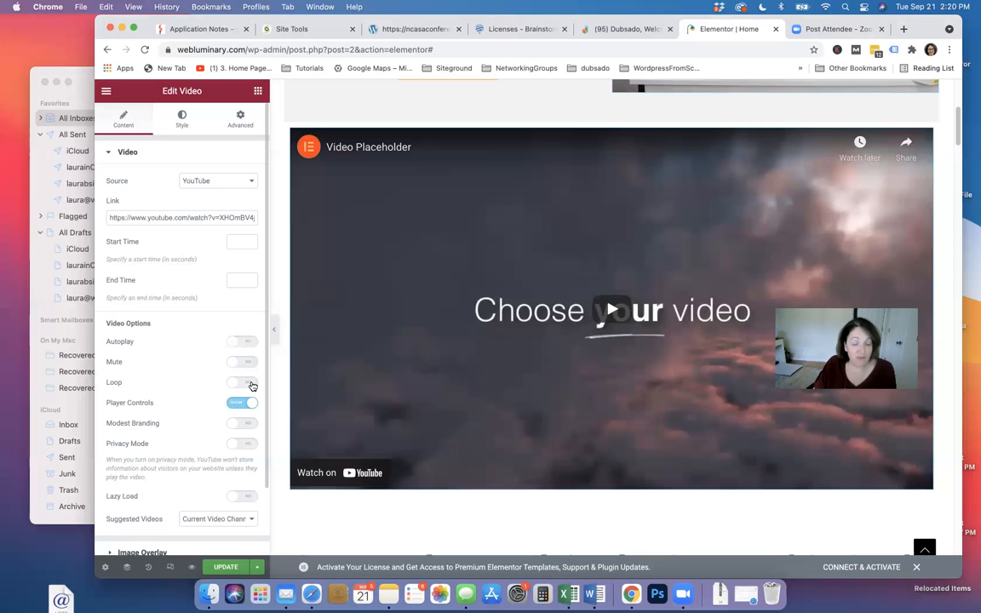
Leave Loop off, turn Lazy Load on, and bring up the video widget's context menu
click(250, 384)
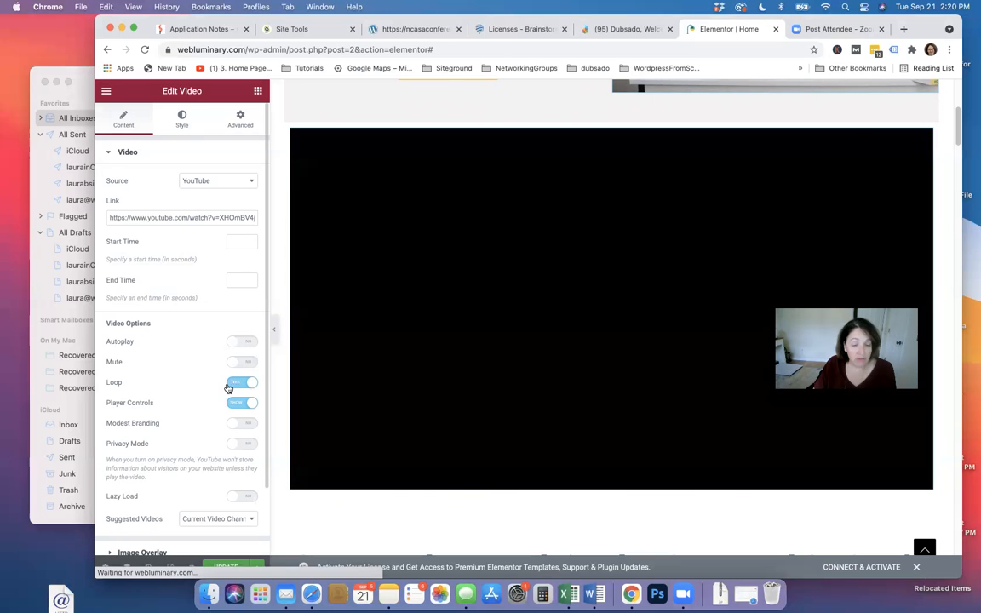
click(228, 385)
scroll(191, 380, down, 1)
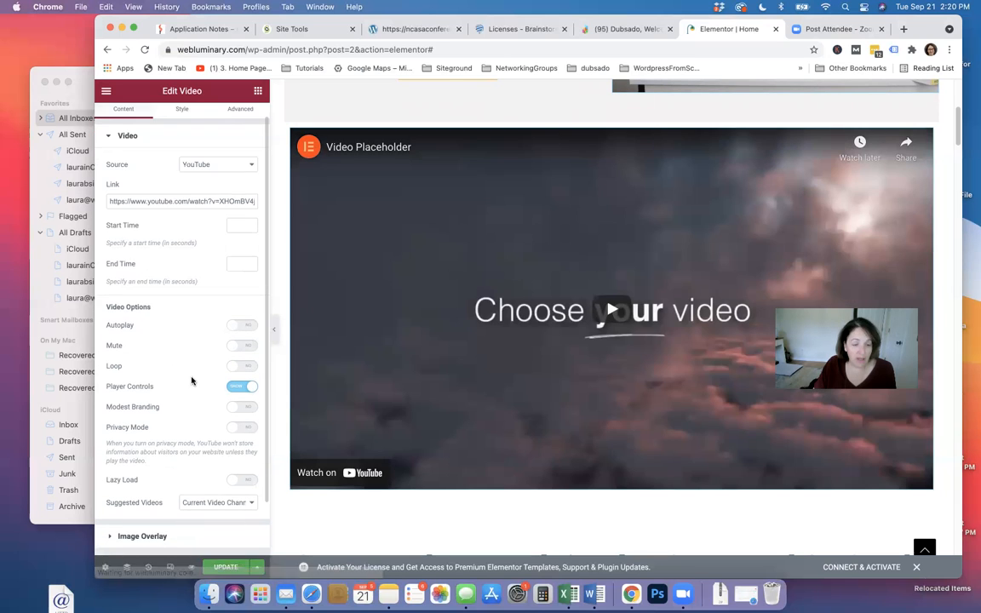
scroll(194, 378, down, 2)
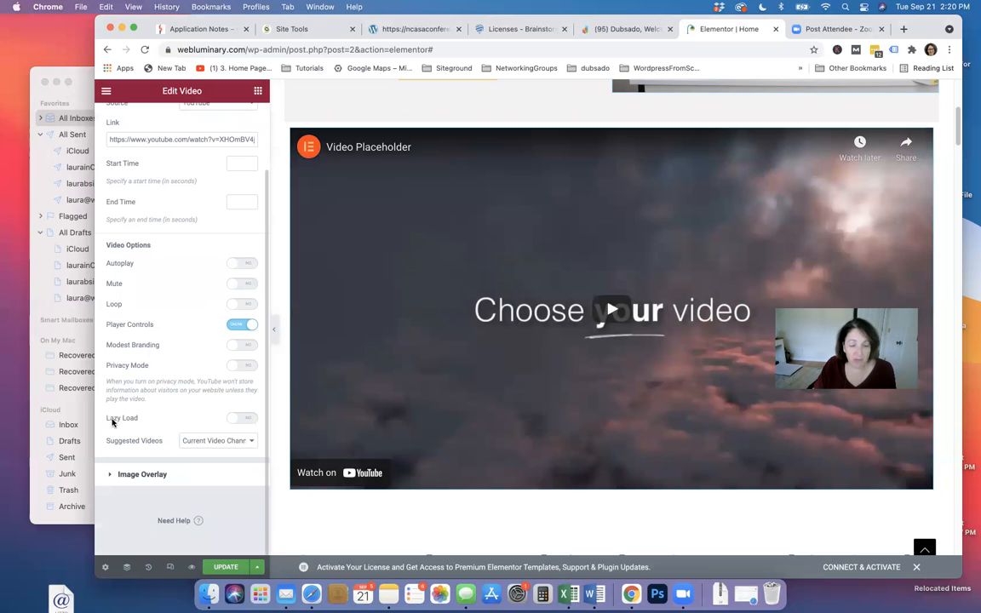
click(162, 419)
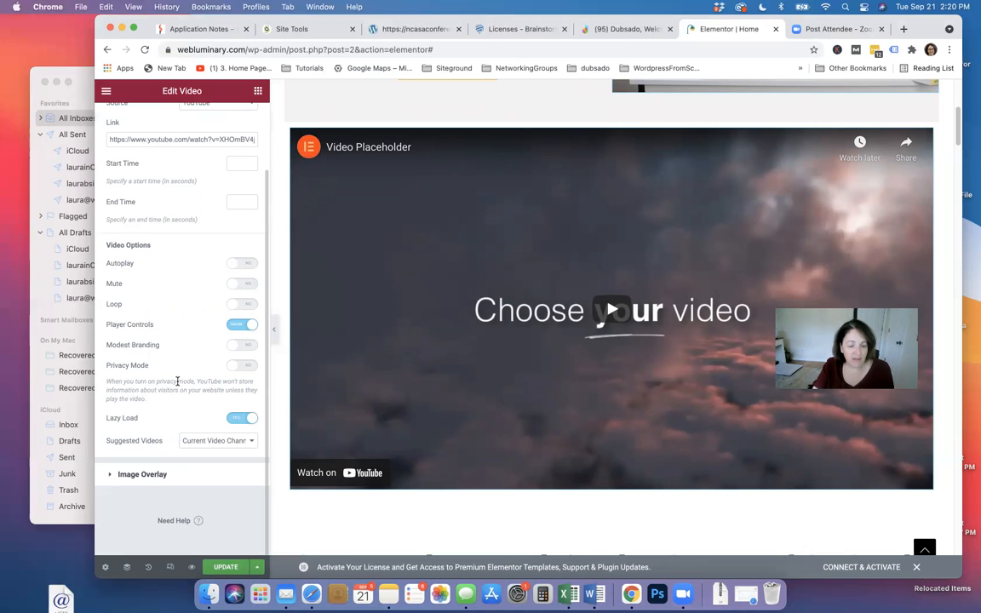
scroll(177, 380, up, 3)
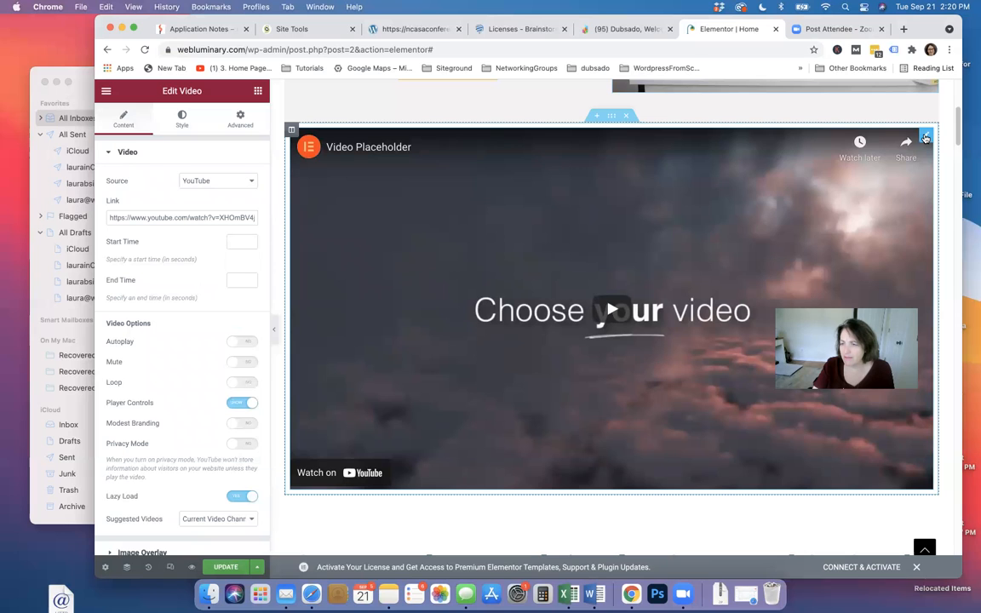
right_click(925, 138)
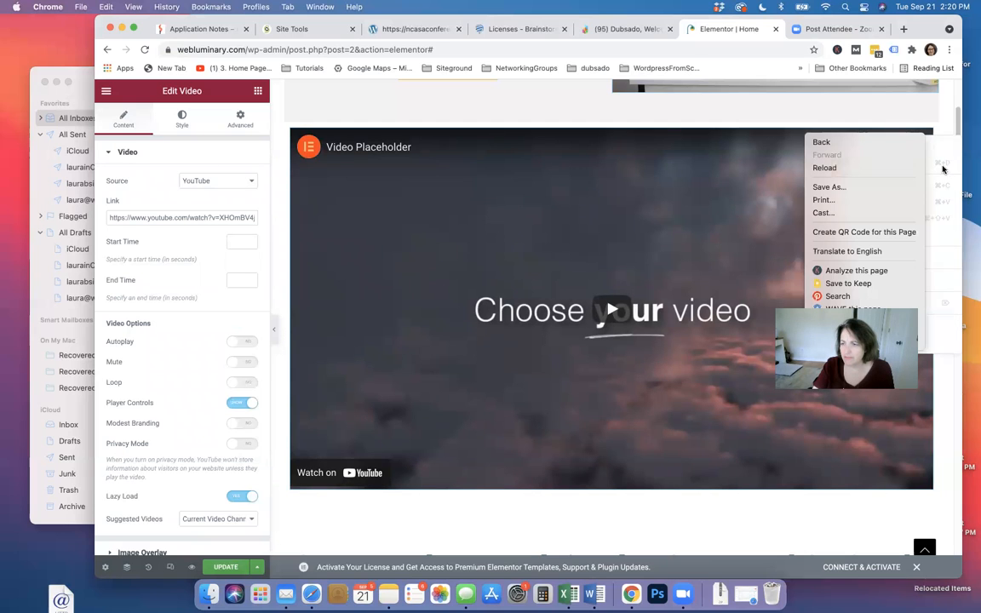
right_click(925, 140)
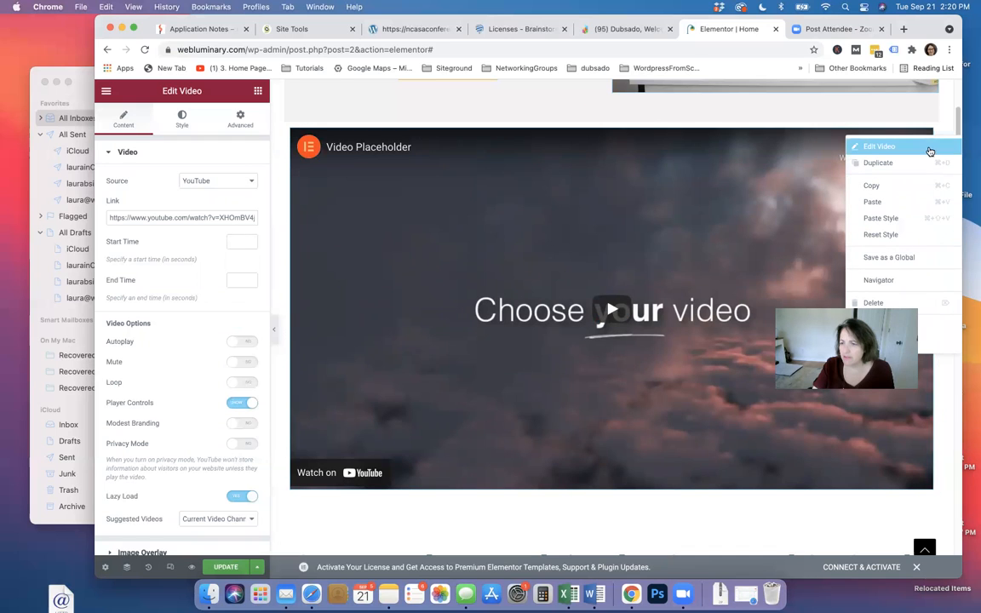
click(705, 176)
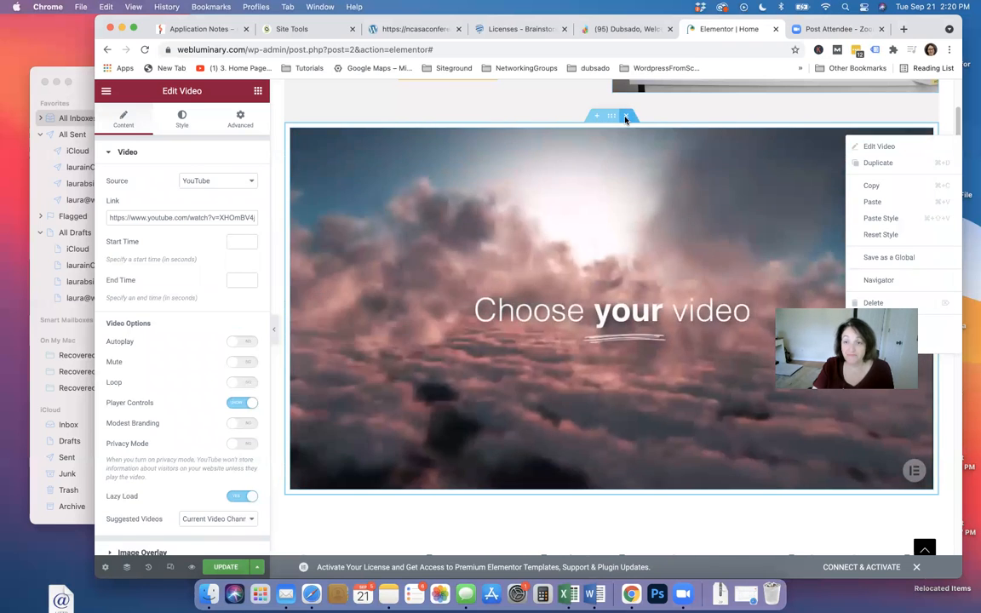
Delete the video section and add a fresh single-column section above 'Get A WordPress Website'
click(626, 118)
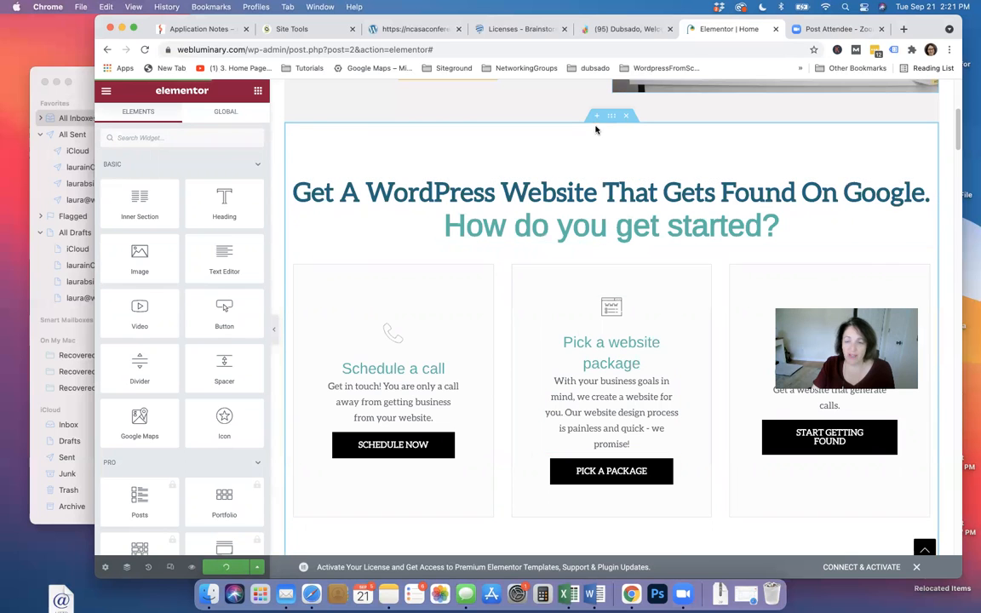
click(595, 115)
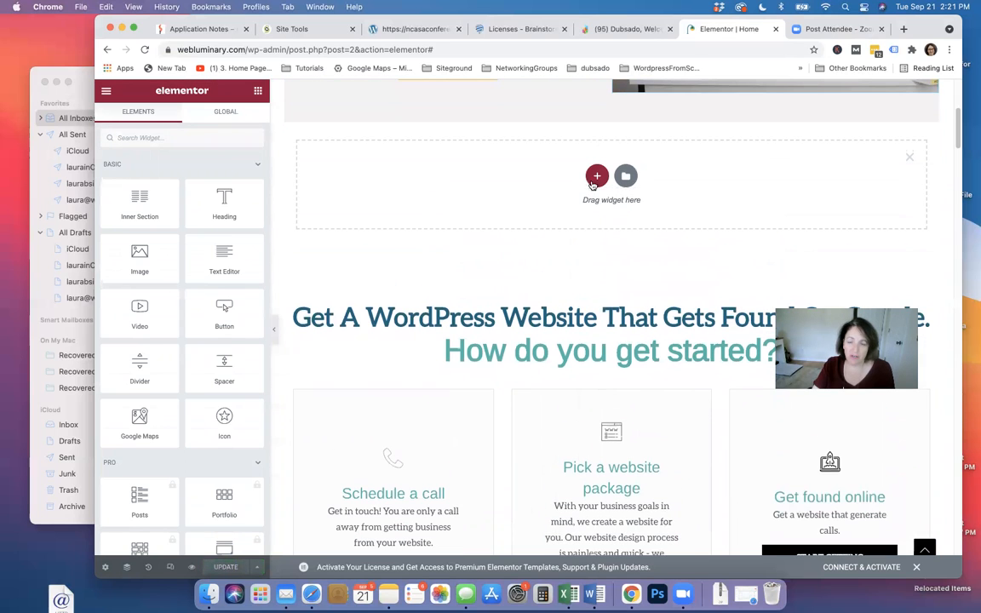
click(594, 182)
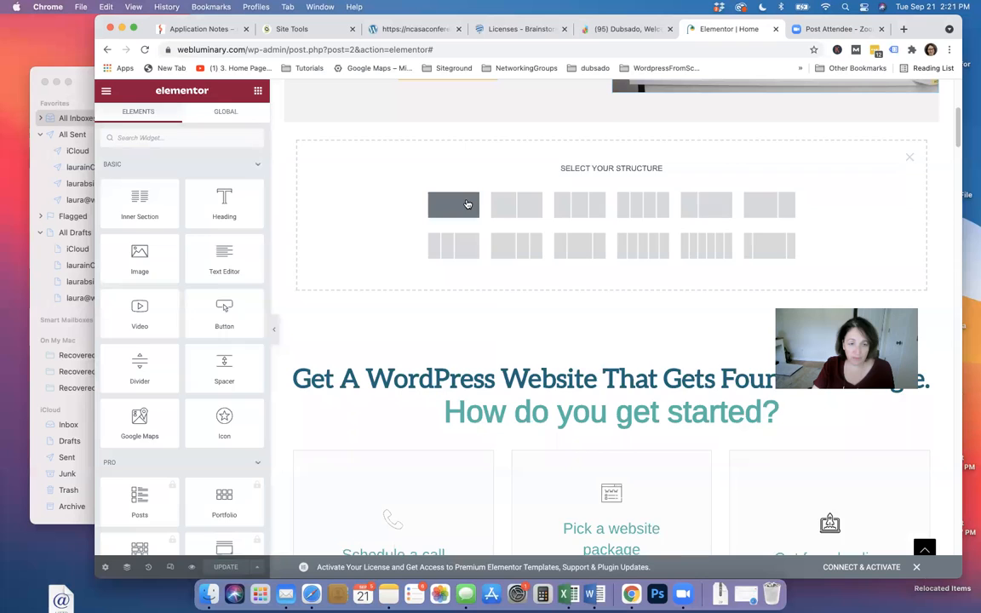
click(466, 204)
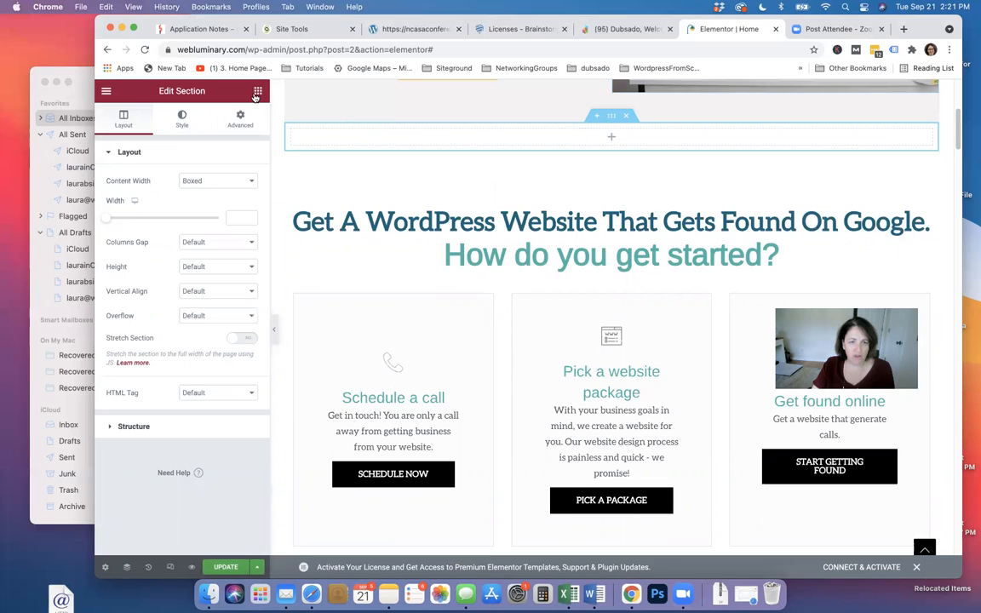
click(257, 91)
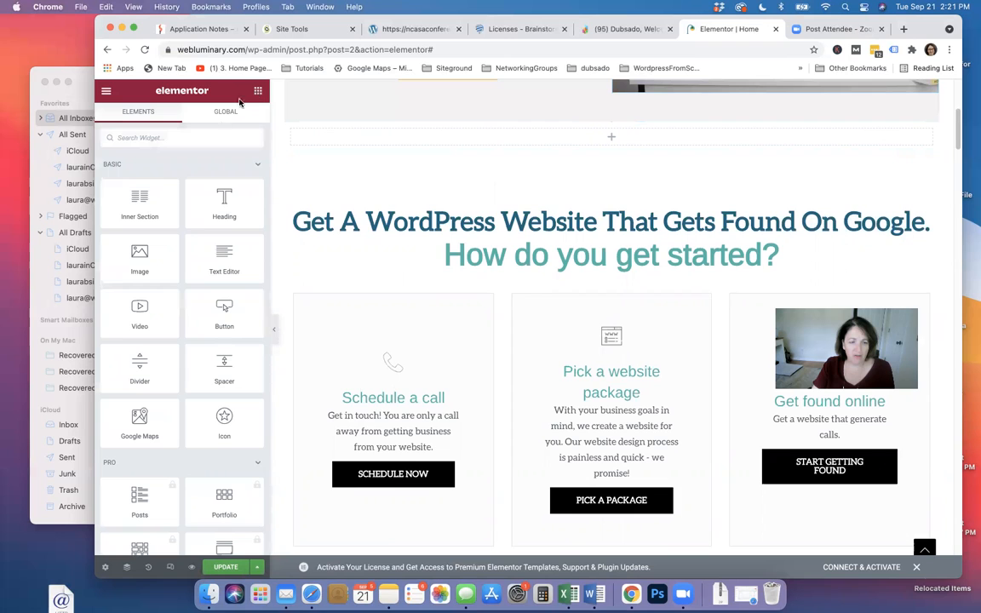
Drop a Divider widget into the empty section, centre it and stretch it to full width
drag(140, 364, 568, 139)
drag(218, 218, 141, 222)
click(234, 243)
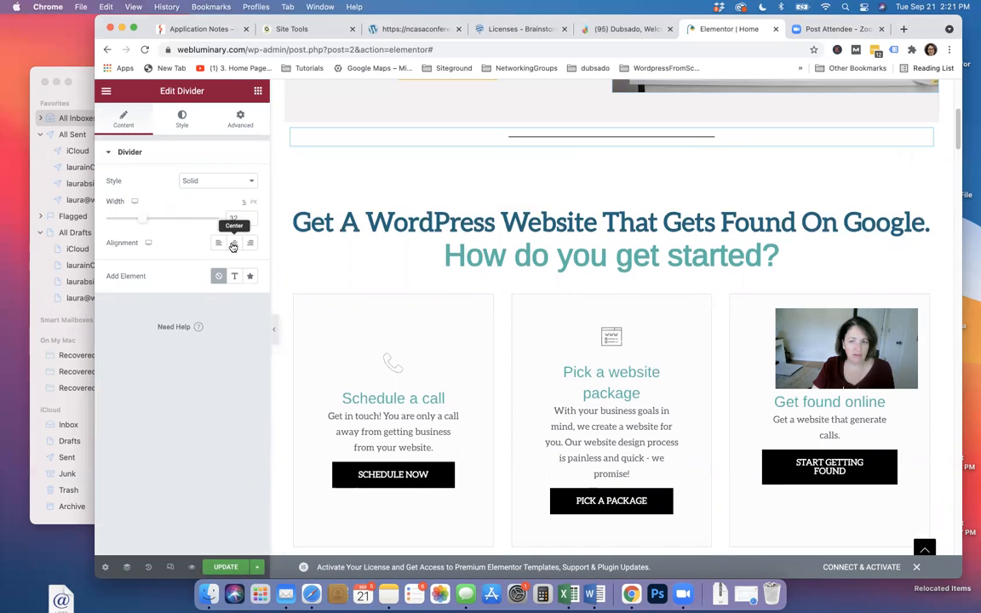
drag(141, 222, 232, 213)
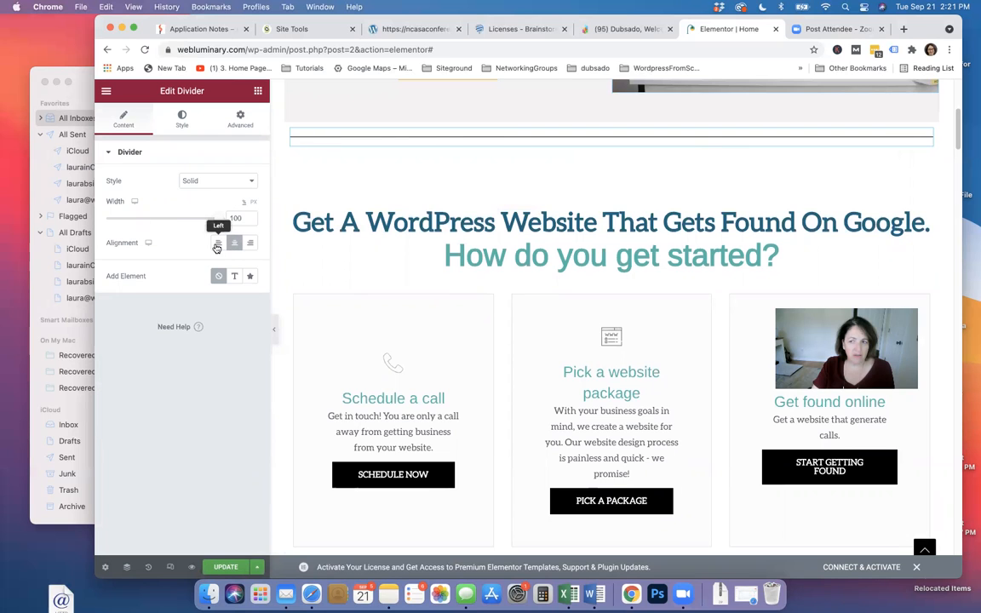
Colour the divider line dark grey
click(176, 123)
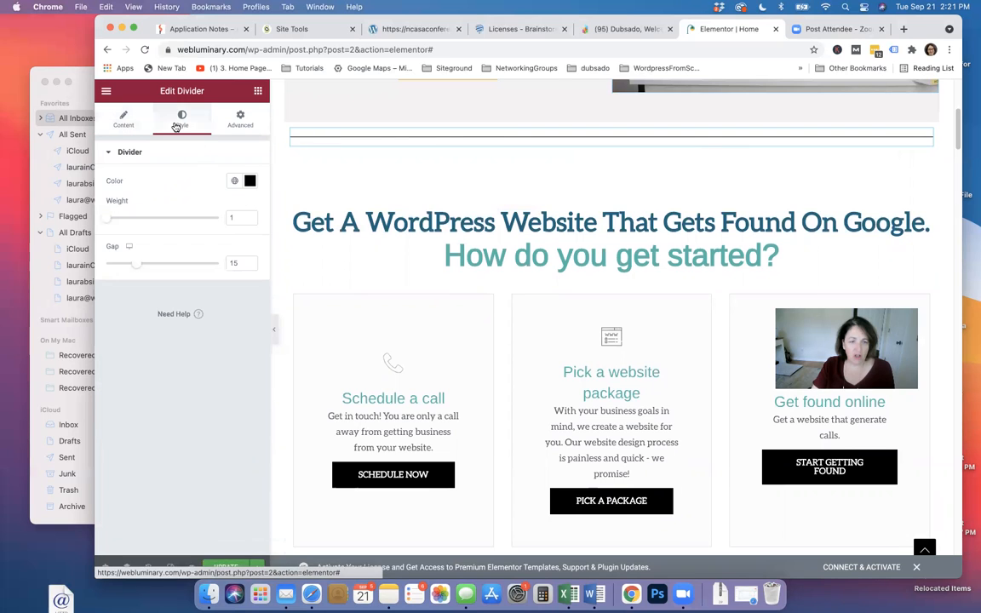
click(234, 180)
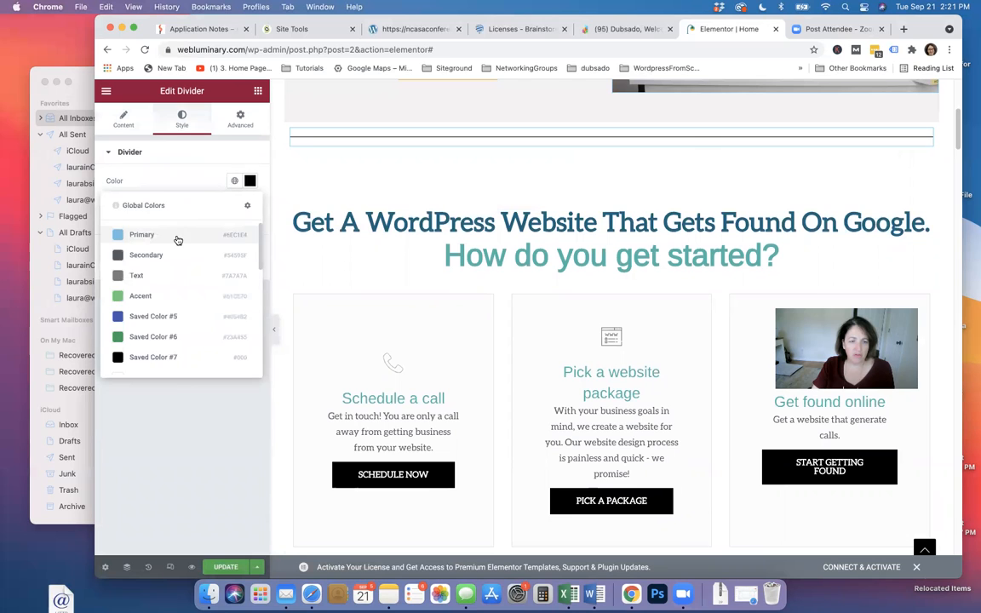
click(142, 235)
click(249, 180)
drag(202, 271, 127, 302)
click(166, 176)
Thicken the divider to 7.3 weight, adjust its gap, then delete the whole section
drag(107, 218, 185, 221)
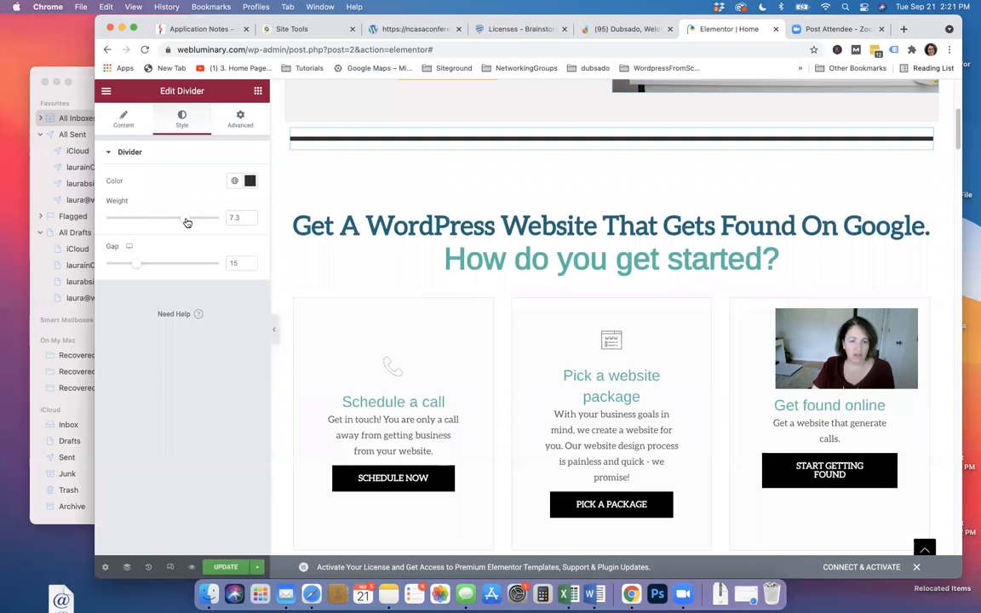
drag(140, 266, 105, 262)
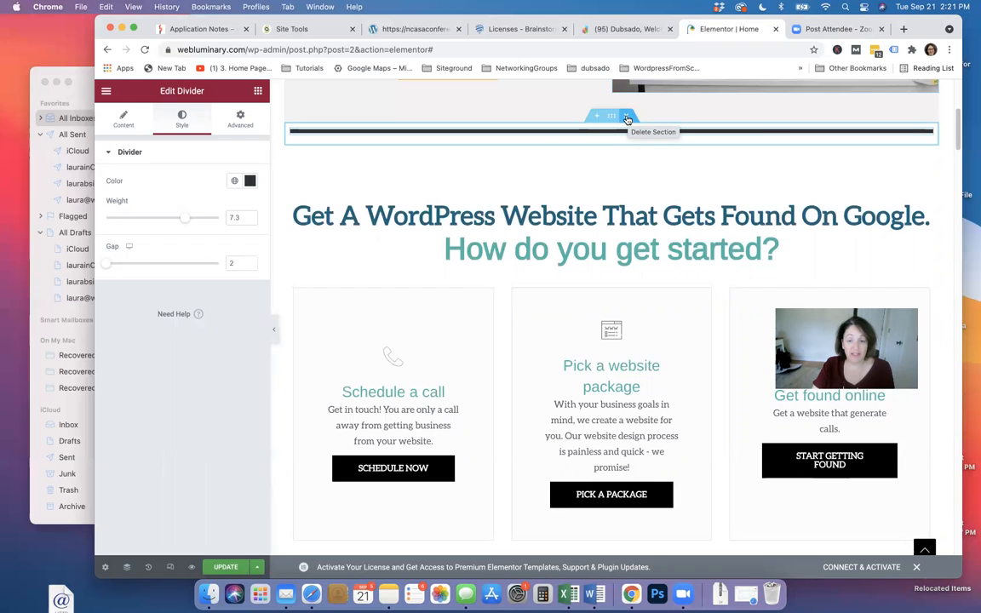
click(626, 120)
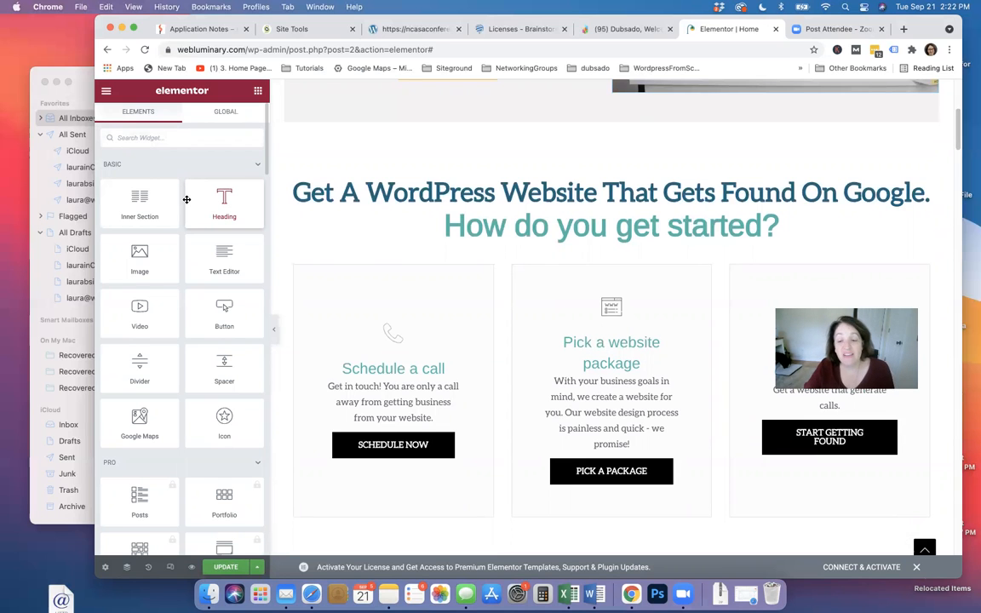
scroll(525, 376, down, 5)
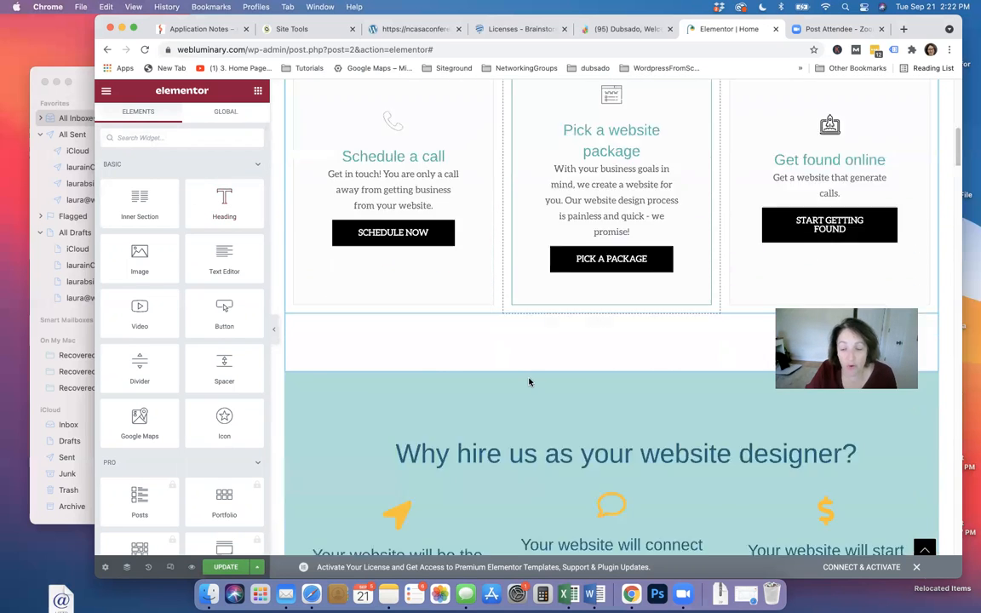
scroll(529, 382, down, 15)
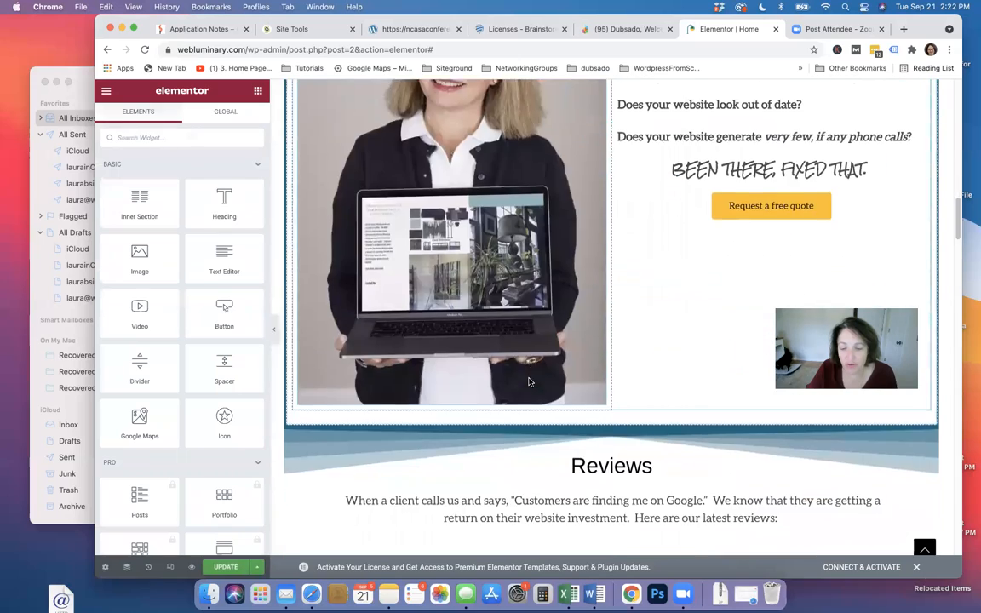
scroll(529, 381, down, 15)
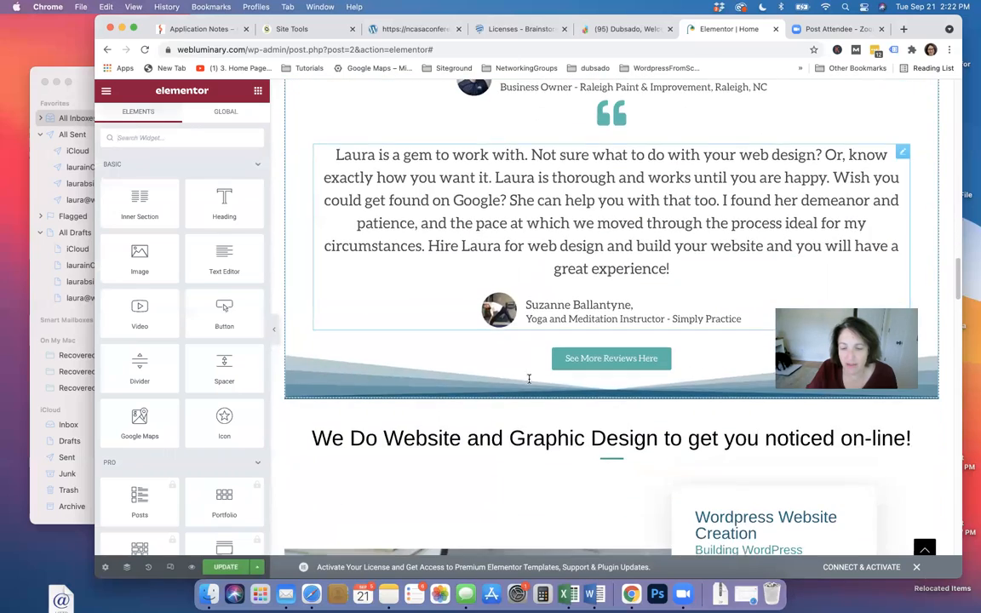
scroll(481, 345, up, 7)
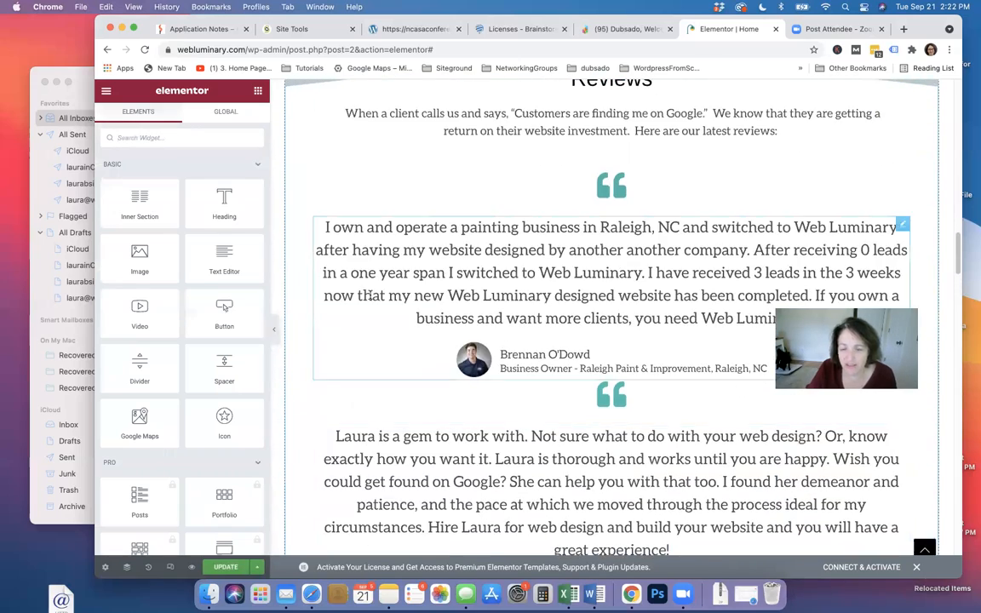
scroll(564, 307, up, 5)
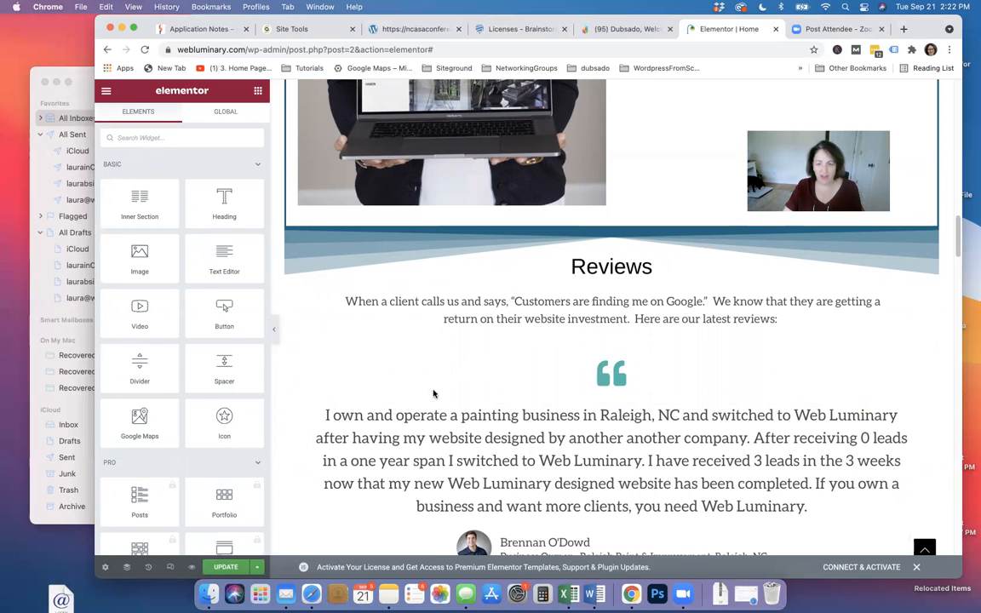
scroll(474, 418, down, 7)
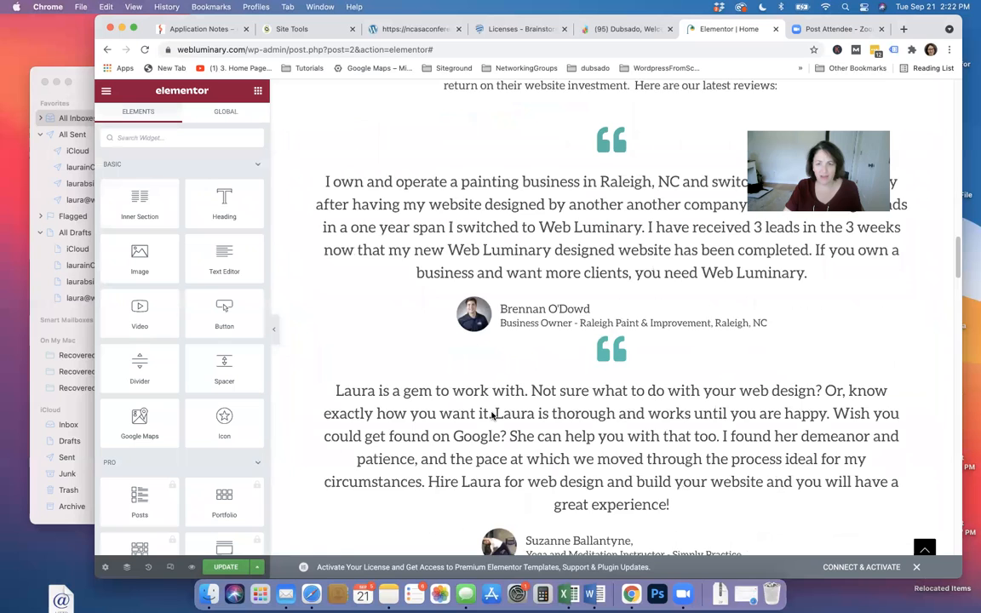
scroll(491, 414, down, 3)
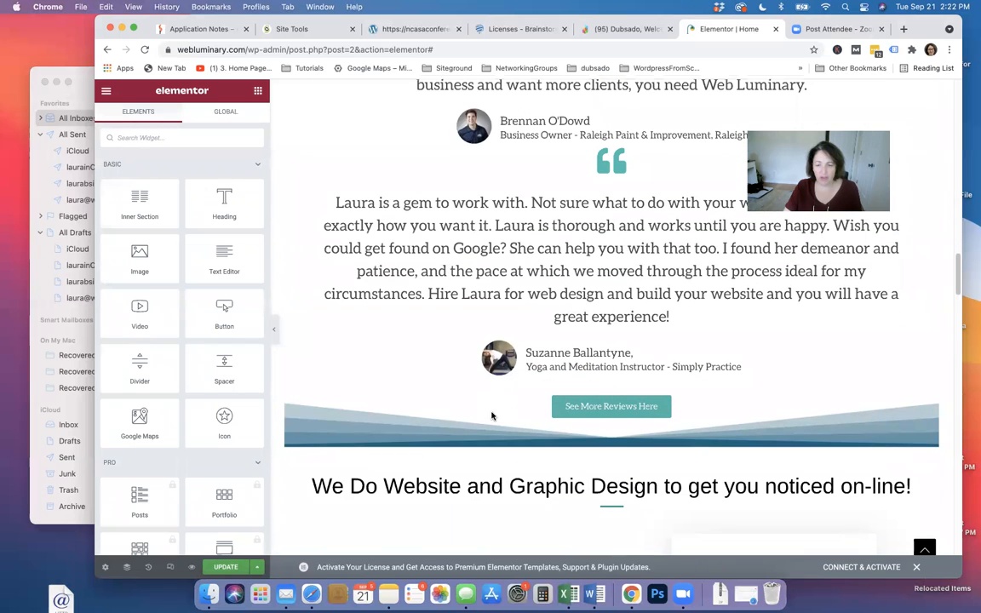
scroll(494, 417, up, 2)
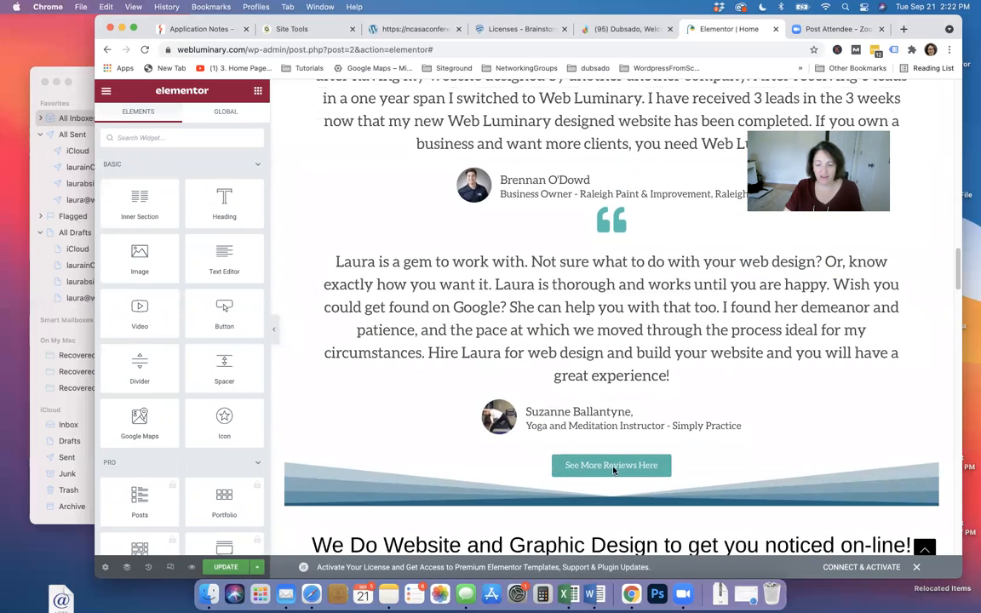
scroll(395, 351, up, 15)
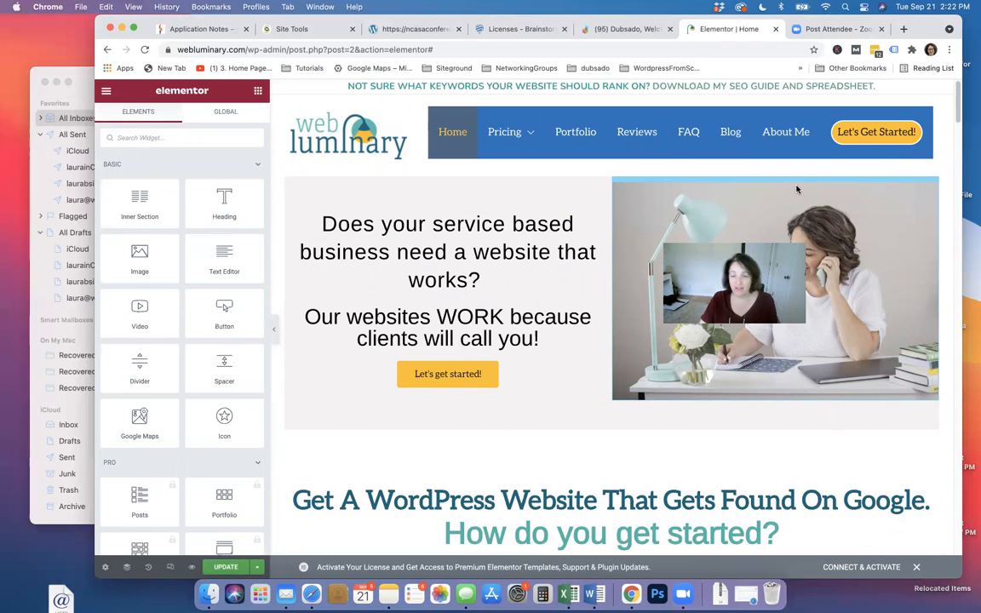
scroll(565, 399, down, 10)
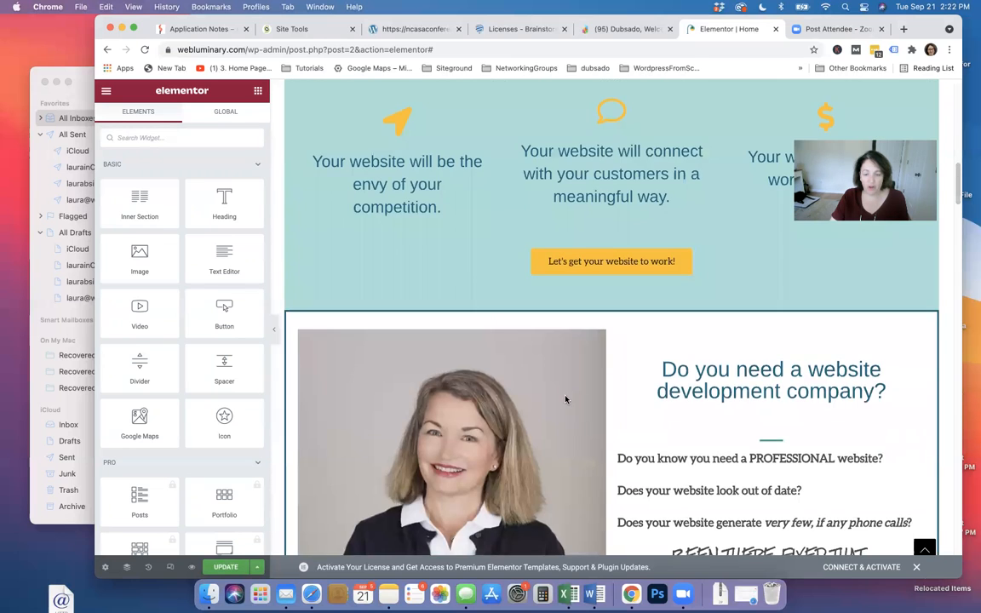
scroll(565, 398, down, 5)
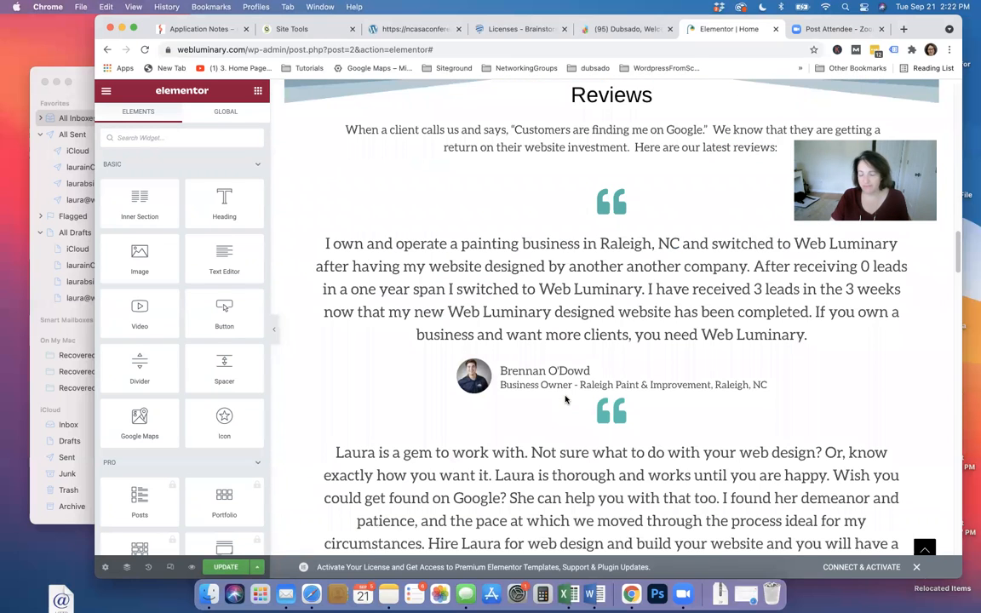
scroll(565, 398, down, 3)
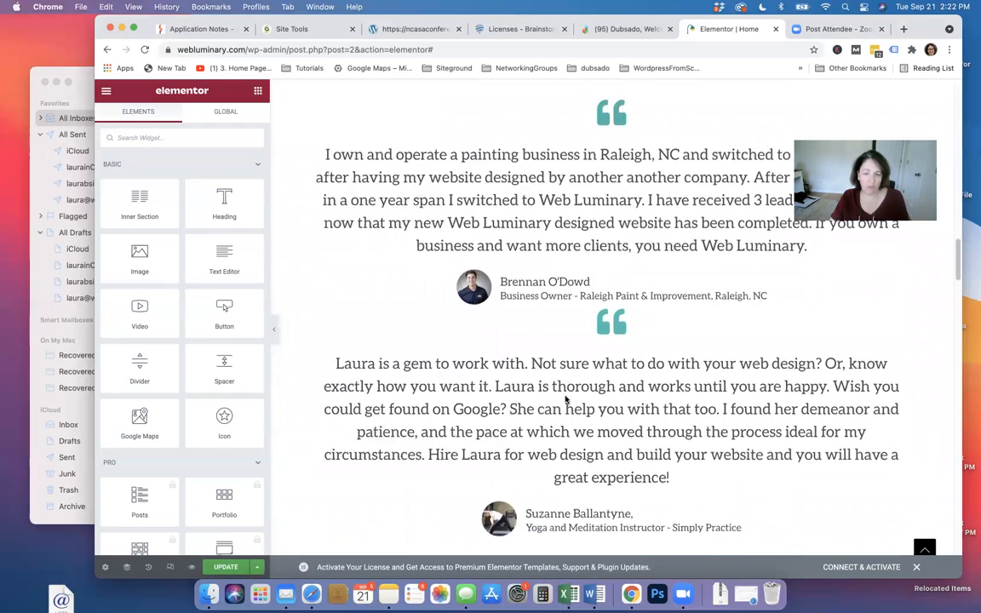
scroll(565, 398, down, 3)
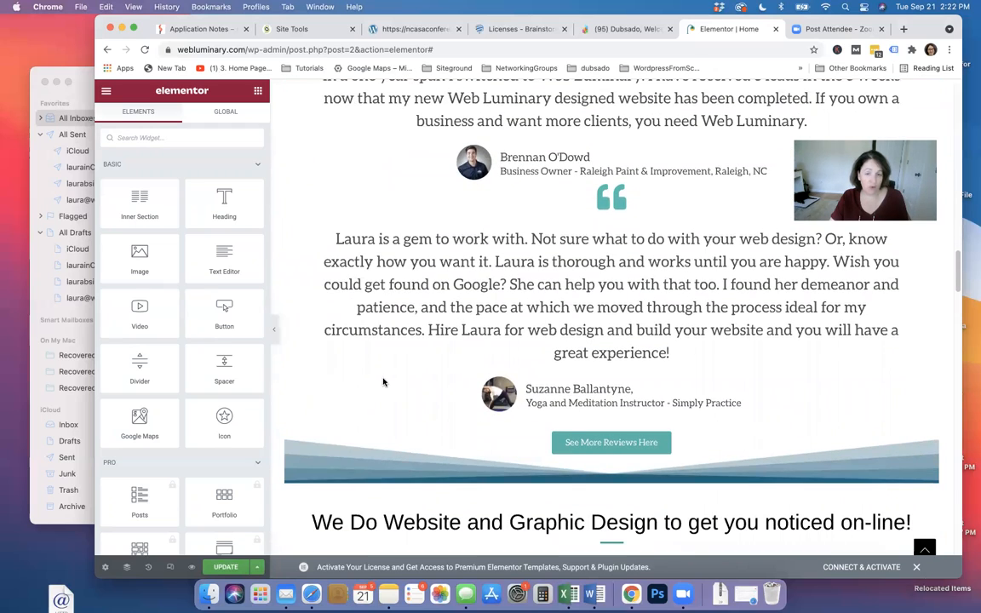
scroll(382, 382, up, 5)
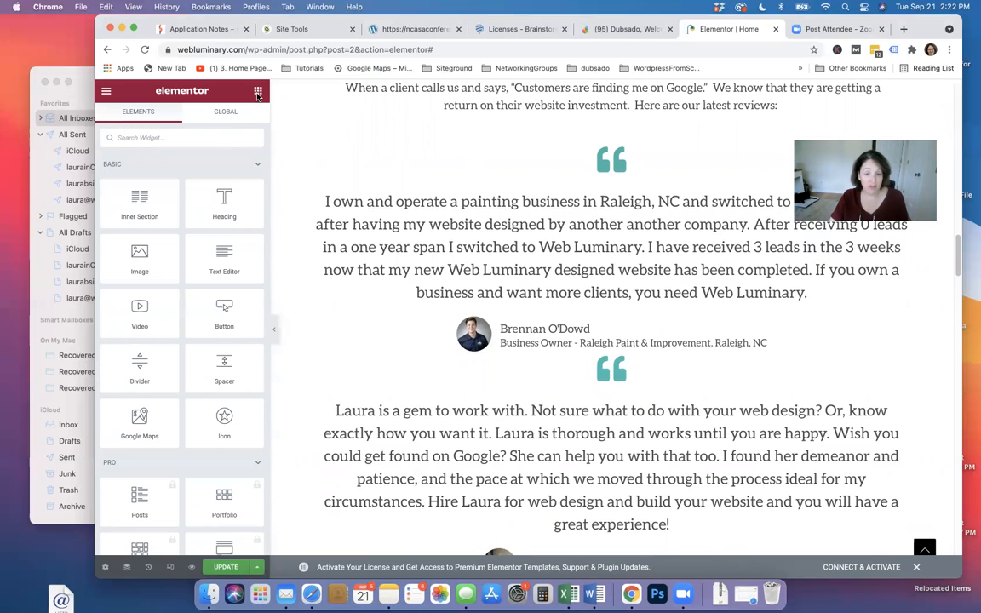
scroll(440, 334, down, 4)
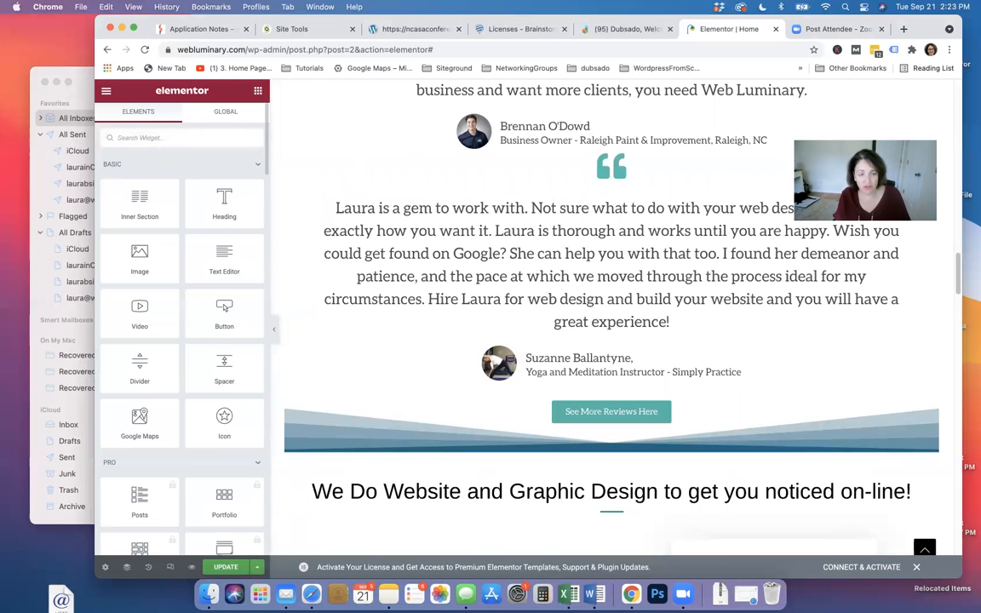
Search 'tes', drop a Testimonial widget below the last review, then search 'tes' again
text(tes)
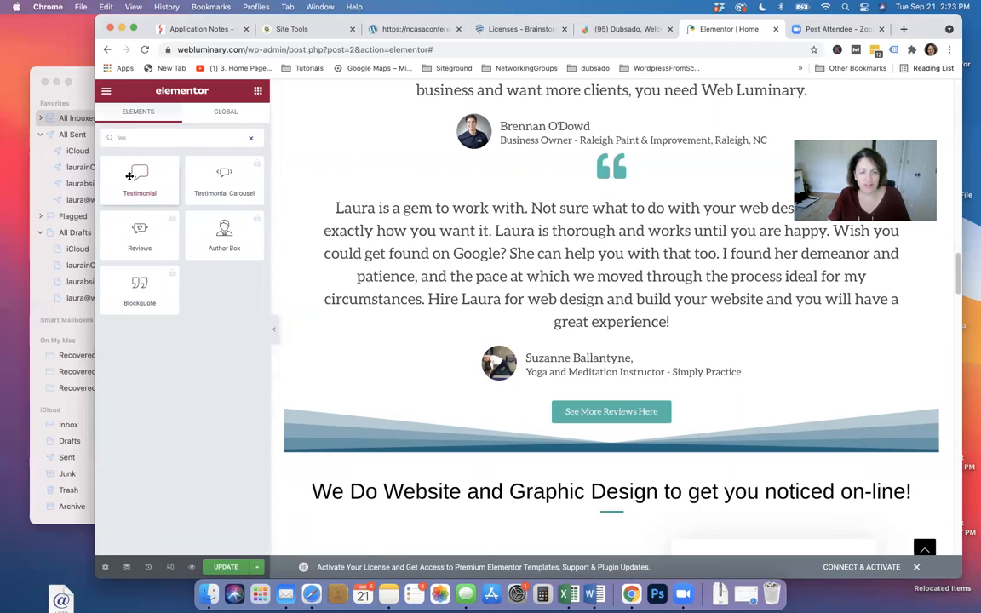
drag(129, 175, 567, 384)
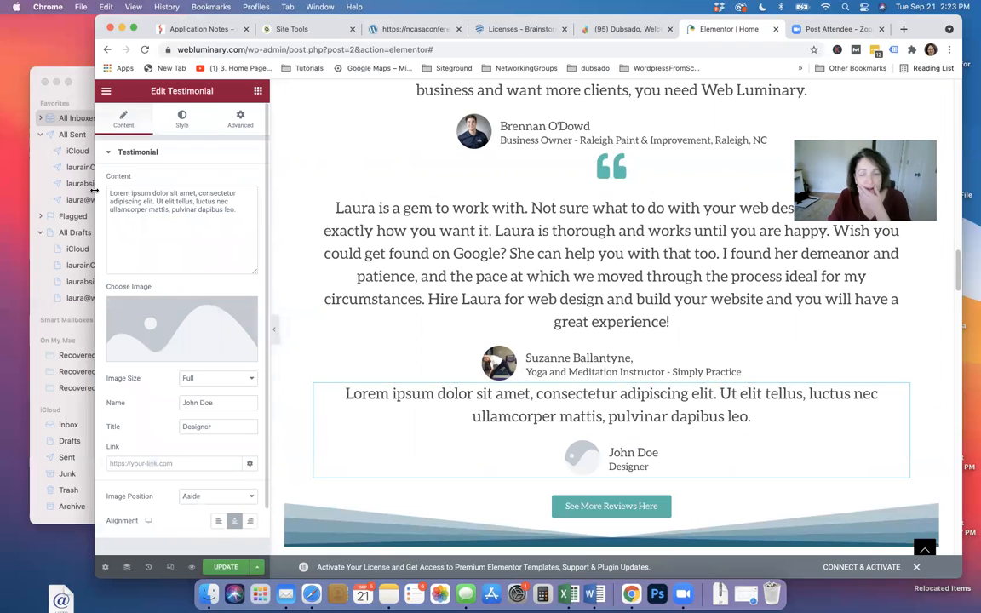
click(257, 91)
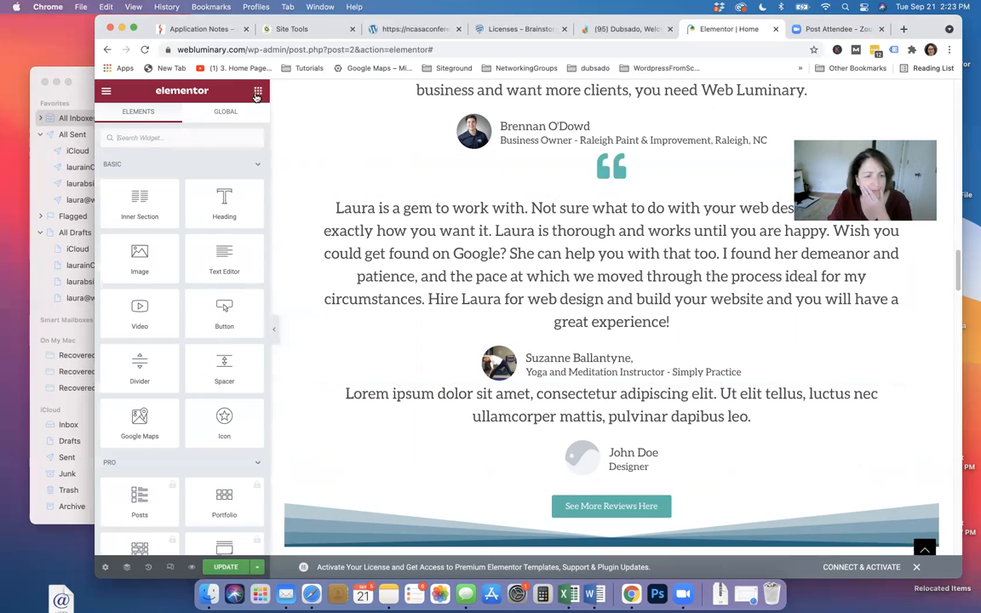
click(160, 138)
text(tes)
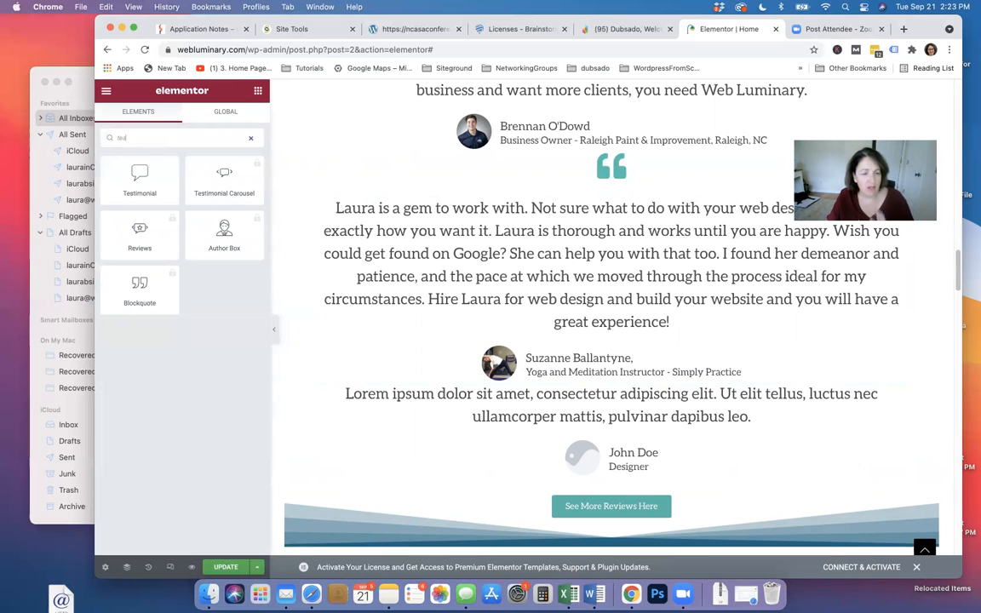
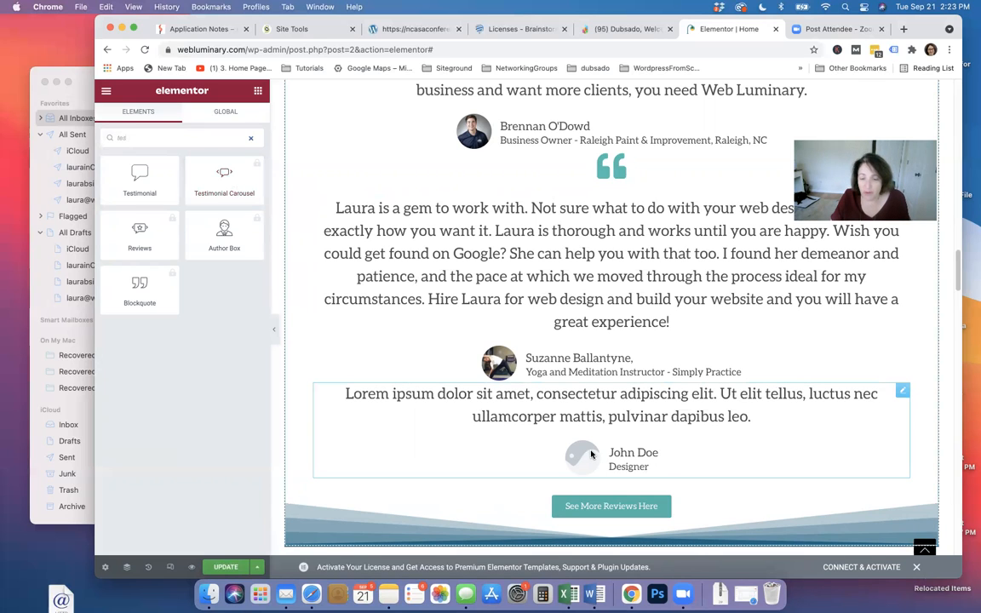
Copy the teal quote-mark icon widget from the earlier review
click(635, 452)
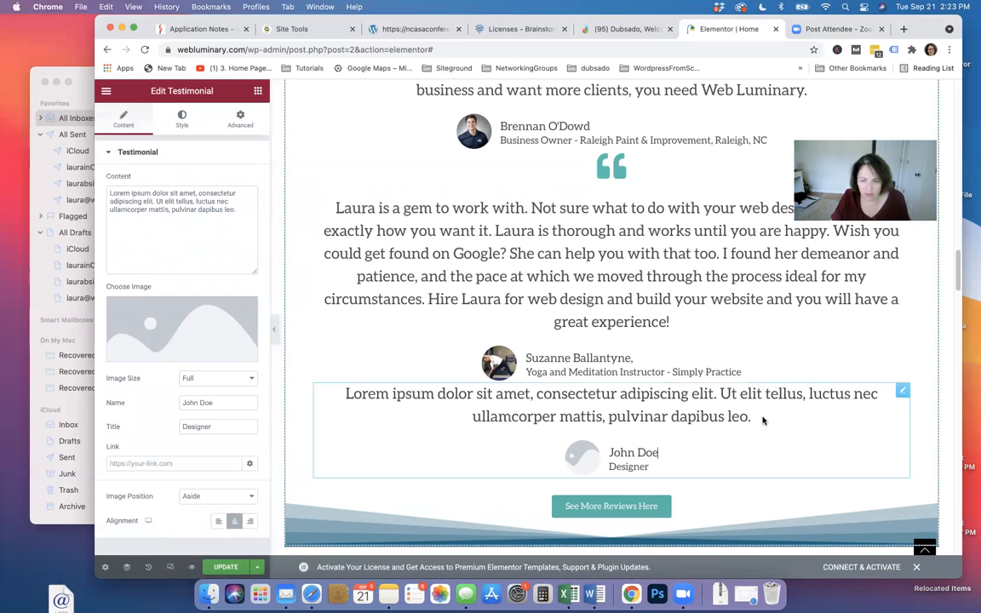
click(256, 91)
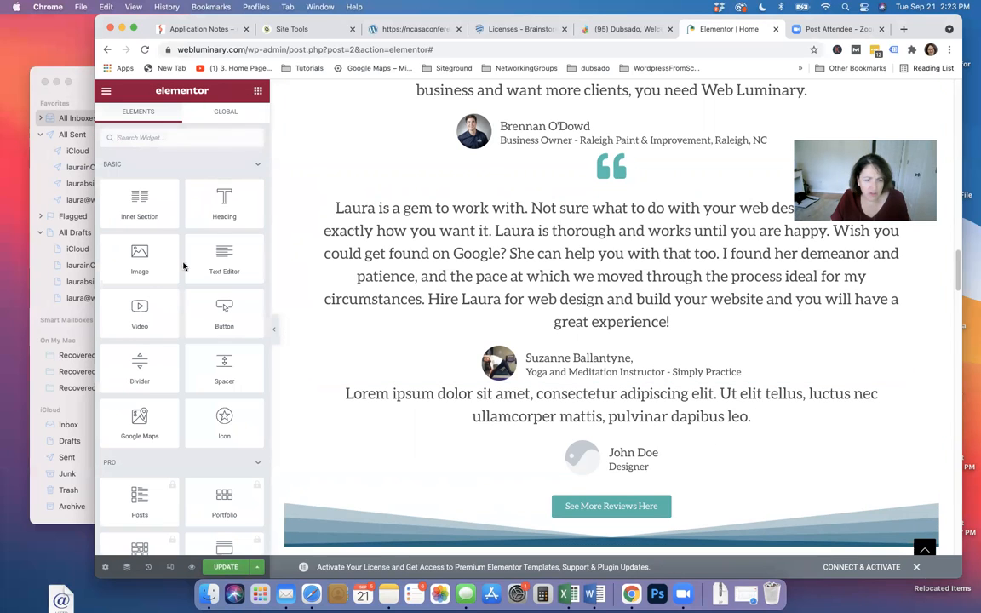
click(622, 170)
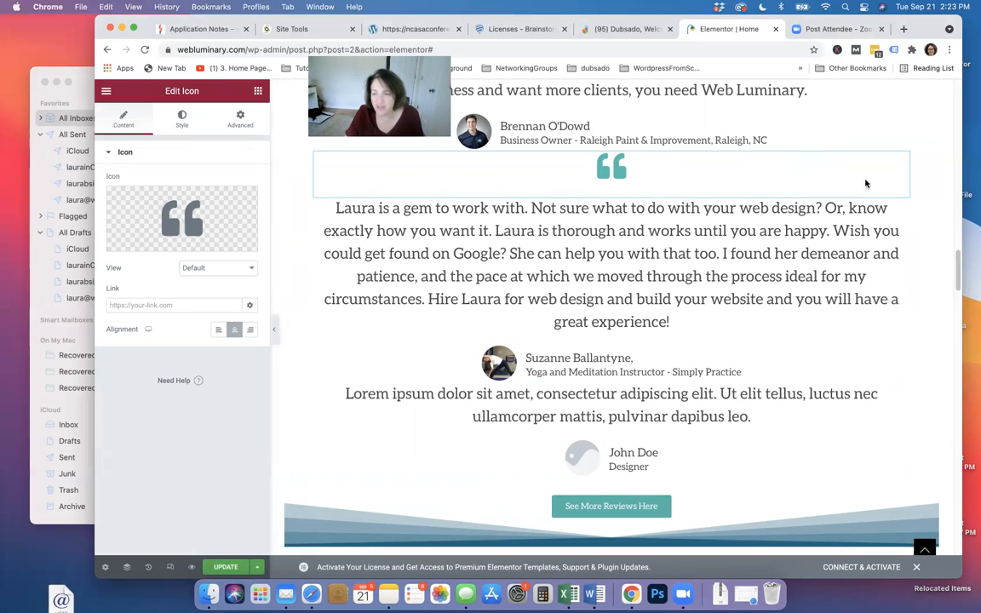
drag(904, 162, 904, 164)
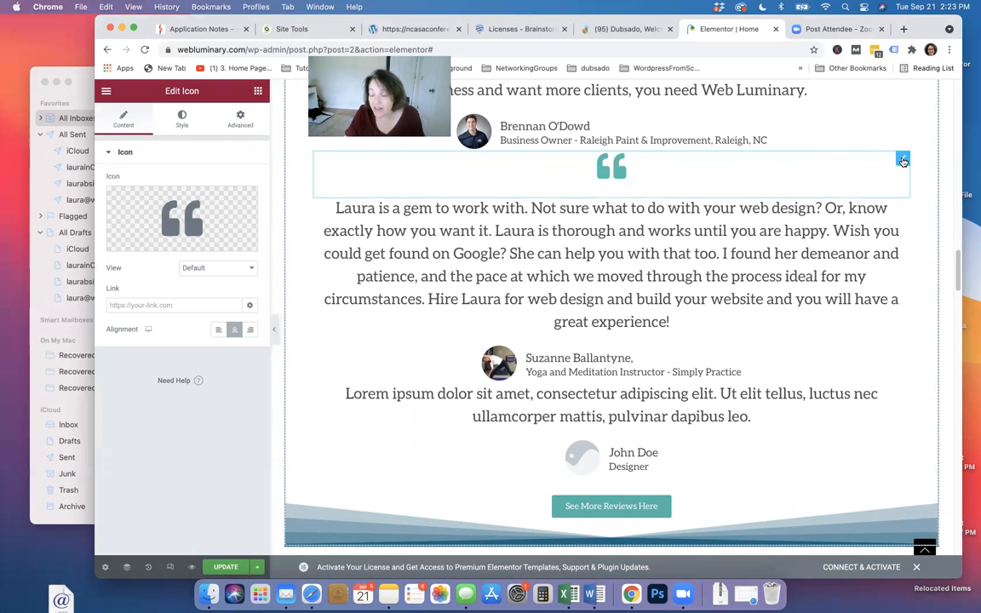
right_click(902, 161)
right_click(902, 161)
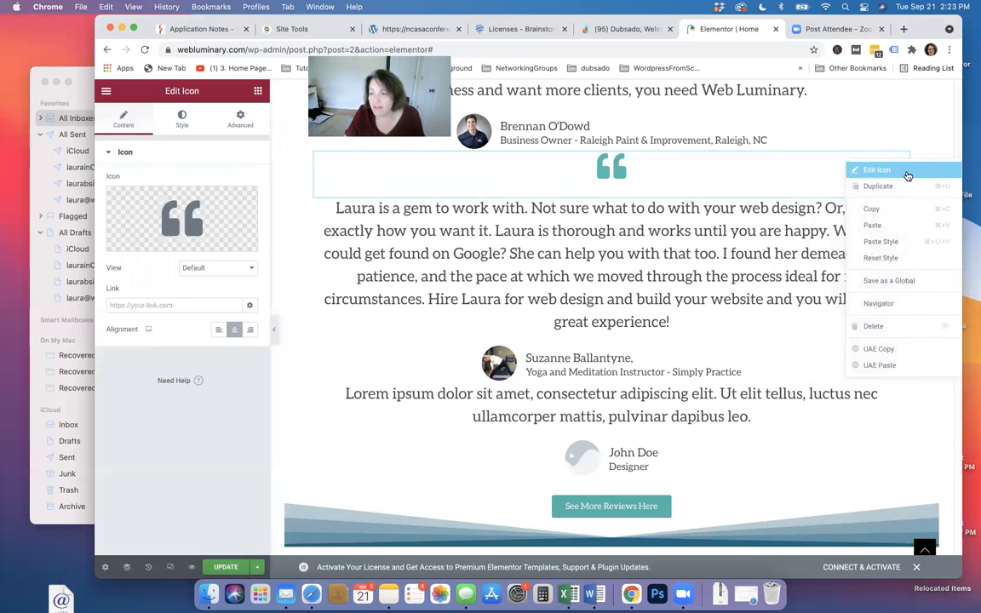
click(881, 208)
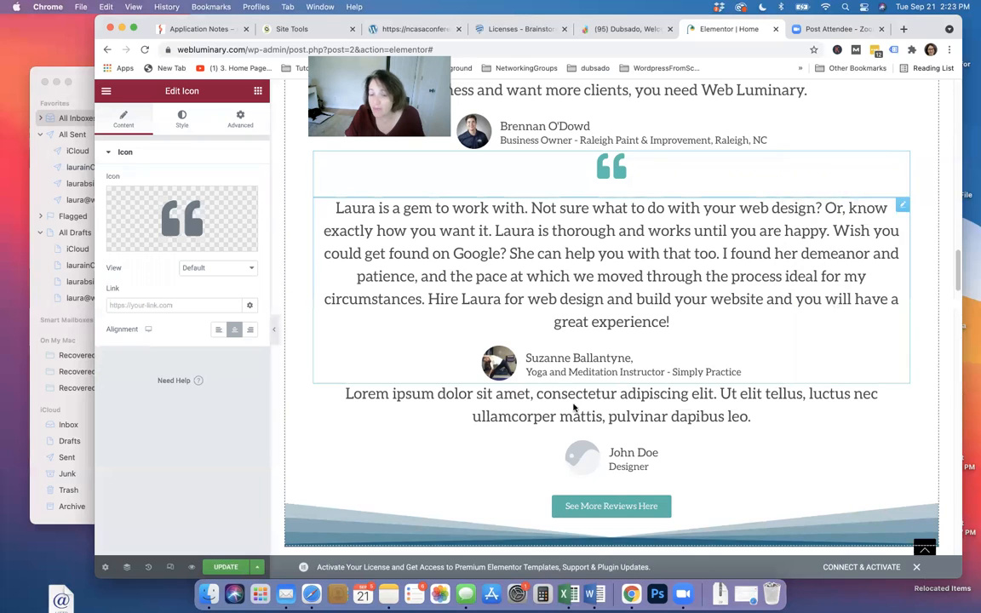
Paste the quote mark and drag it above the Lorem ipsum testimonial
right_click(556, 409)
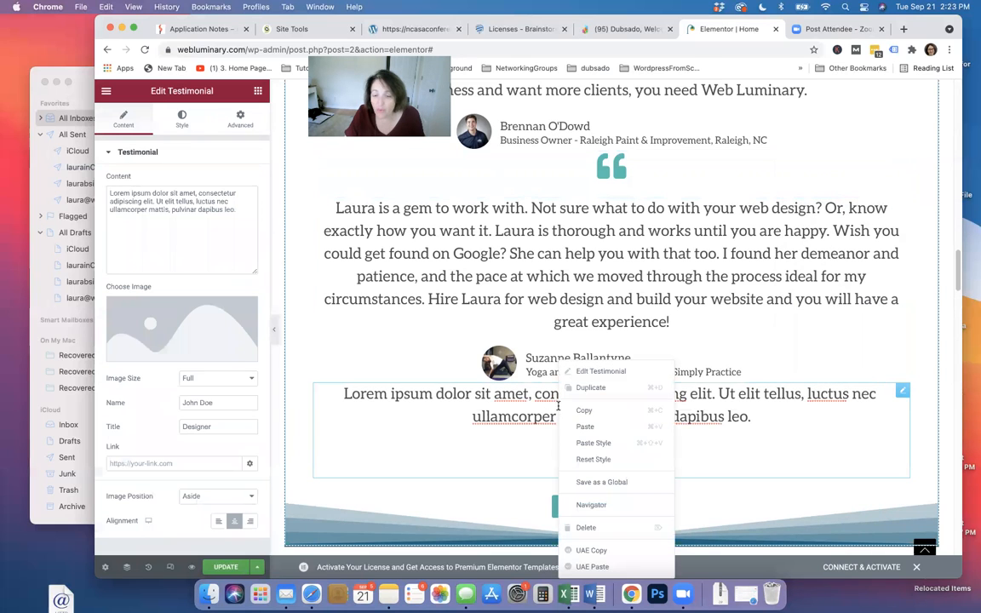
click(595, 426)
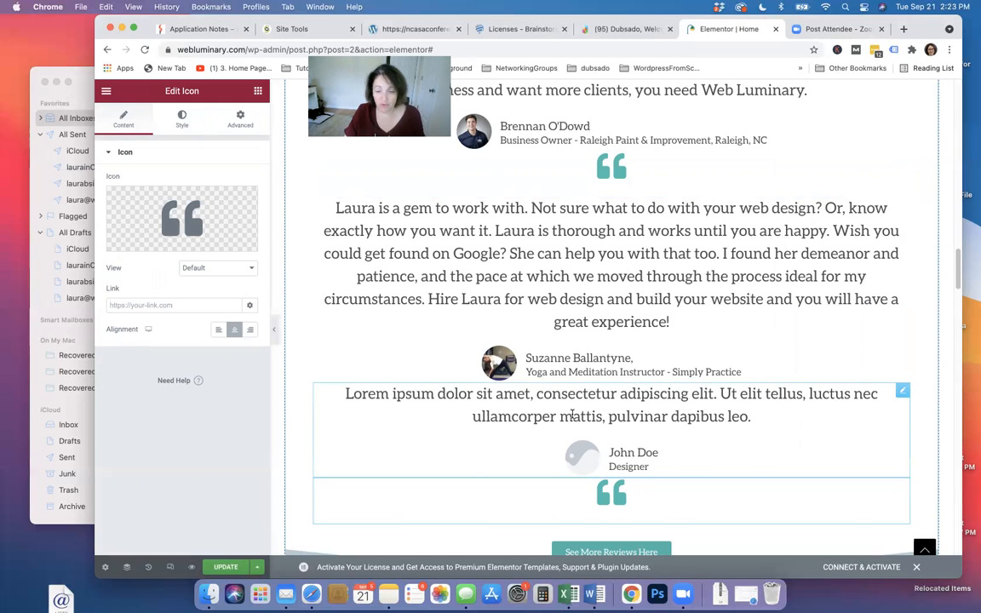
drag(716, 492, 671, 399)
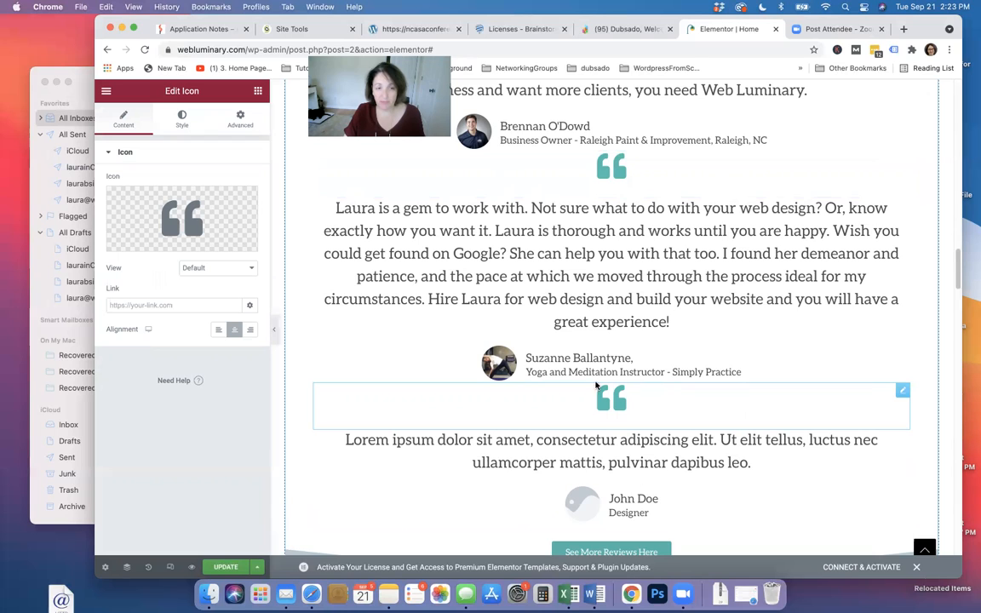
Try black on the new quote mark, then set it back to the WL-Teal global colour
click(184, 121)
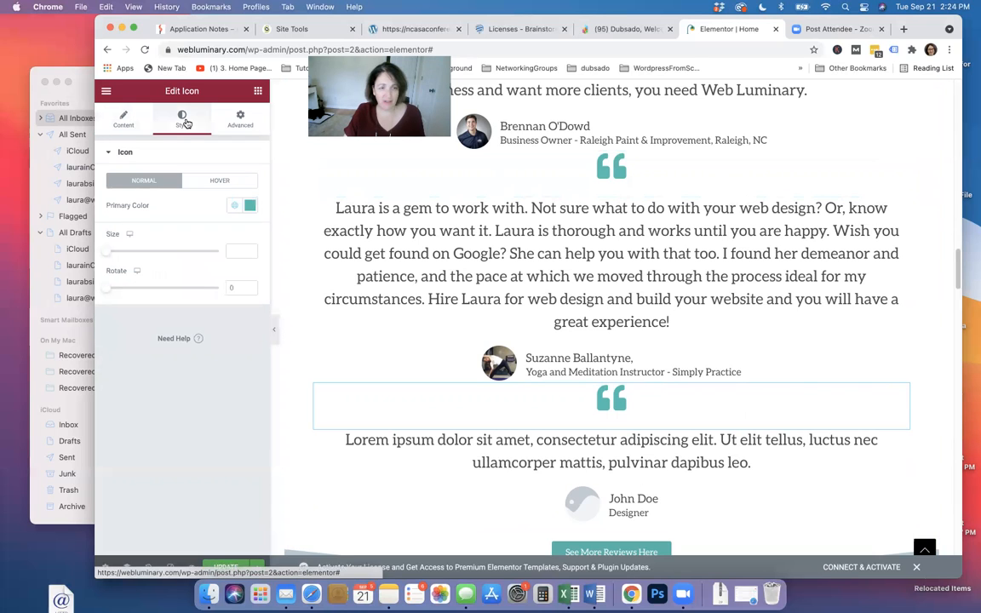
click(250, 206)
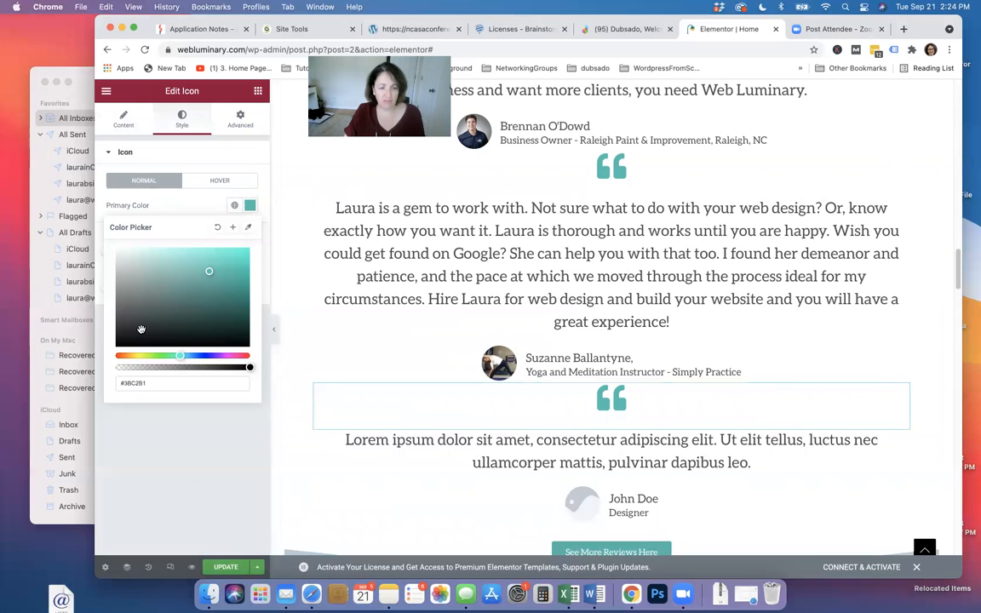
click(130, 336)
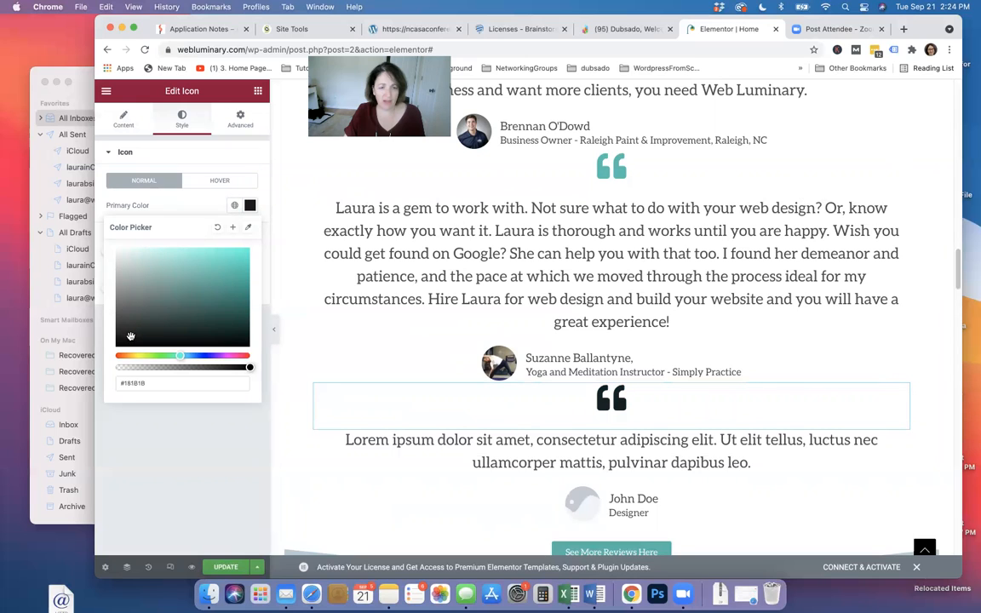
click(234, 205)
scroll(170, 339, down, 3)
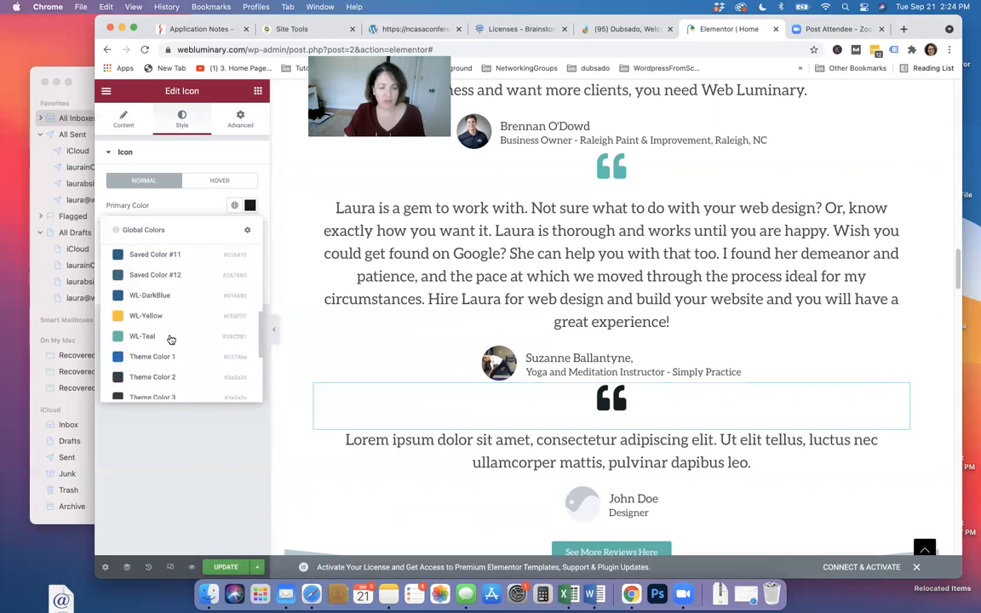
click(166, 339)
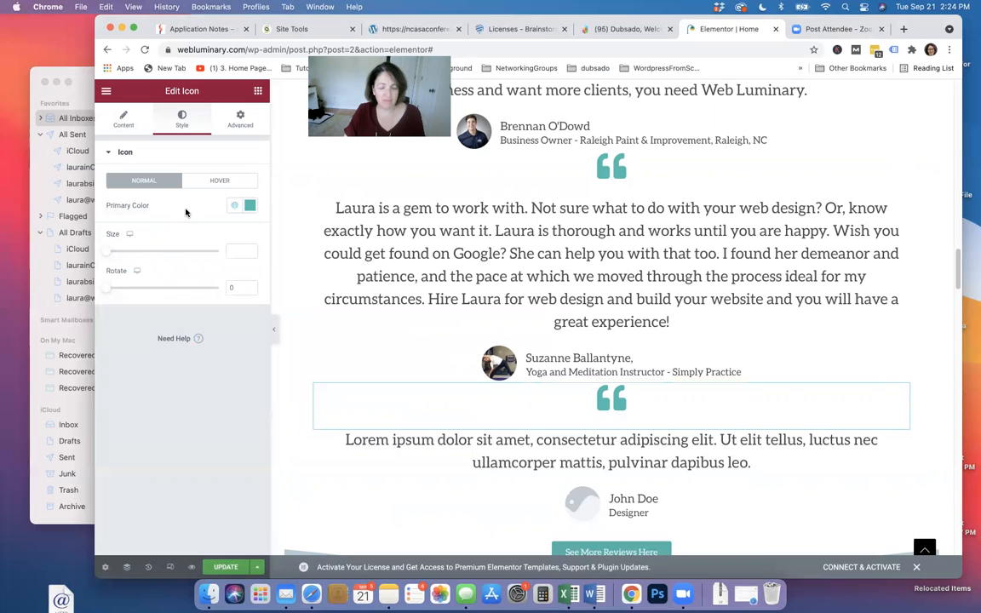
Enlarge the new quote mark to size 56 and compare with the original's style
drag(104, 252, 125, 253)
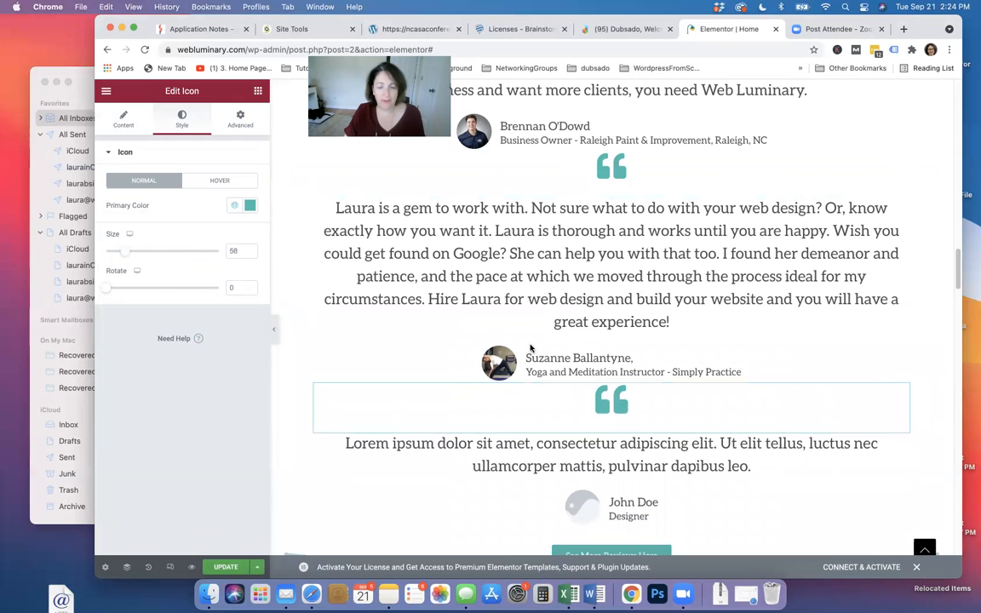
click(670, 289)
click(623, 169)
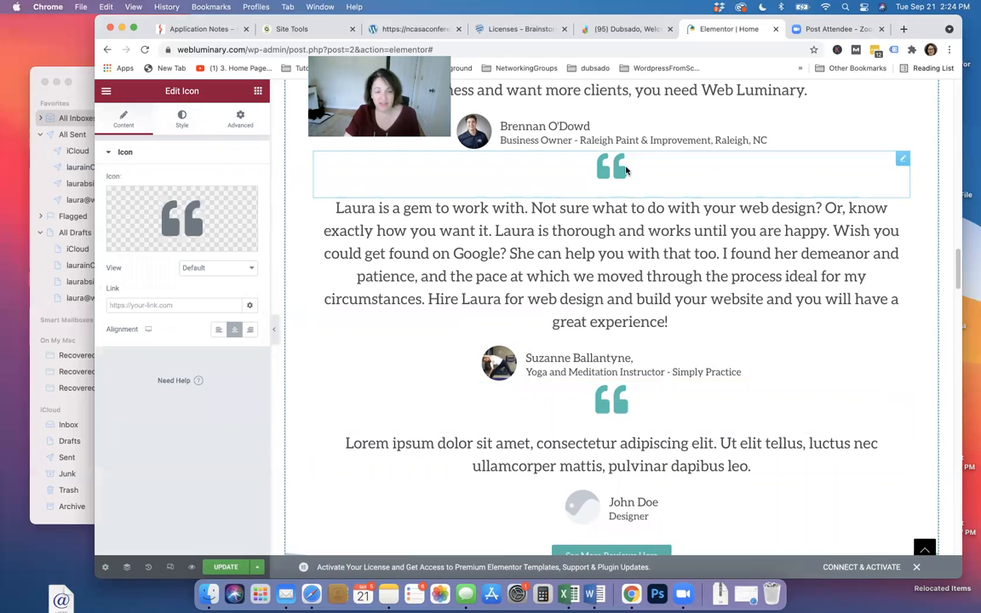
click(181, 119)
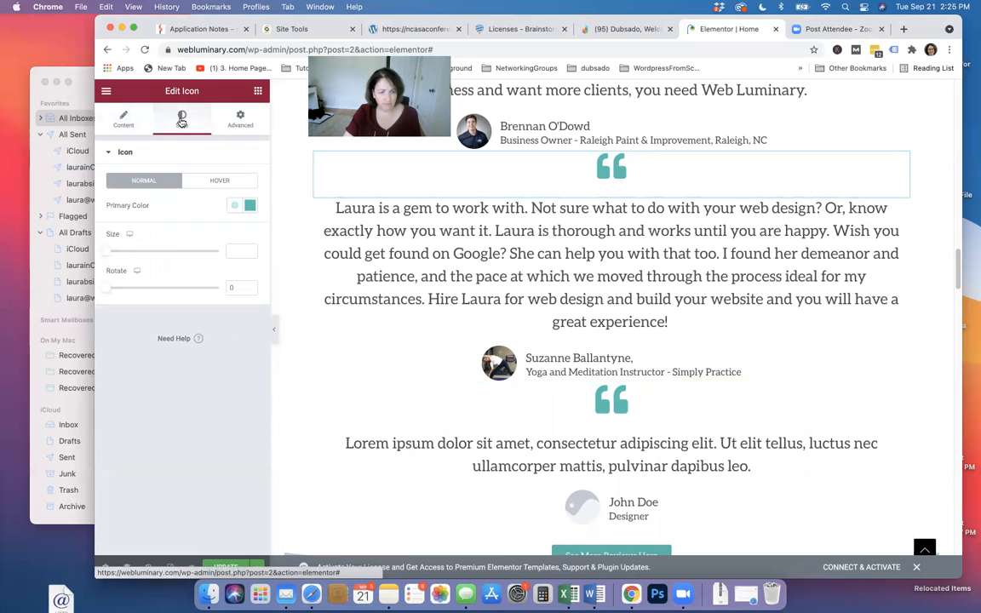
Replace the Lorem ipsum text with a review ending 'is the best website designer...'
click(660, 461)
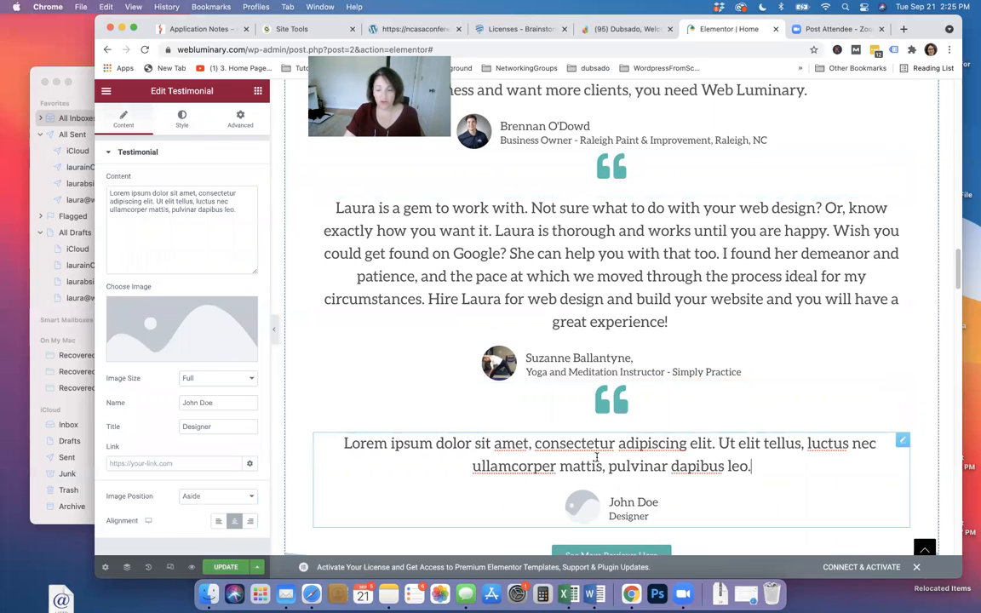
drag(109, 194, 266, 211)
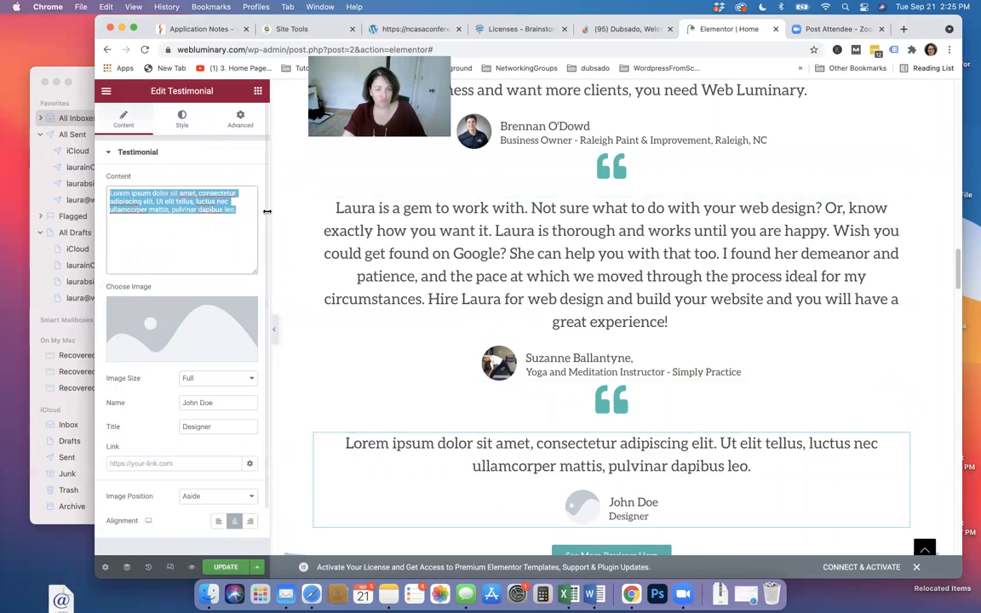
text(a is)
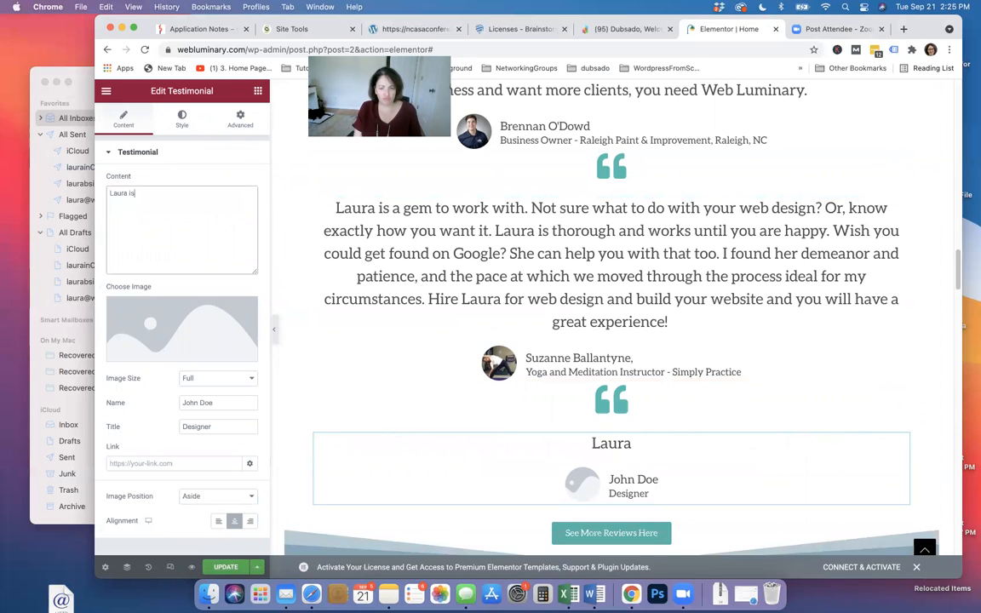
text( the best)
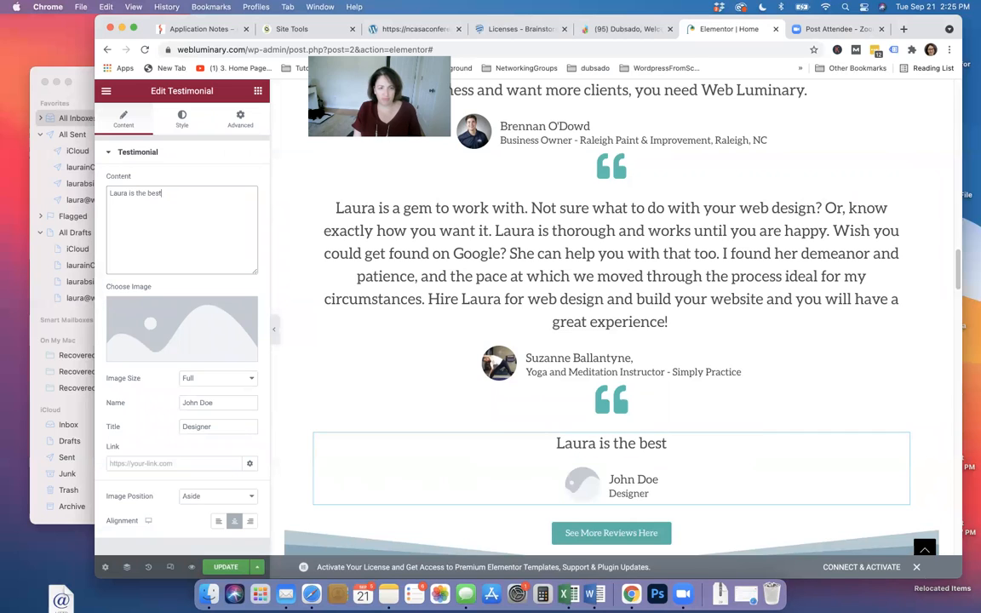
text( website designer)
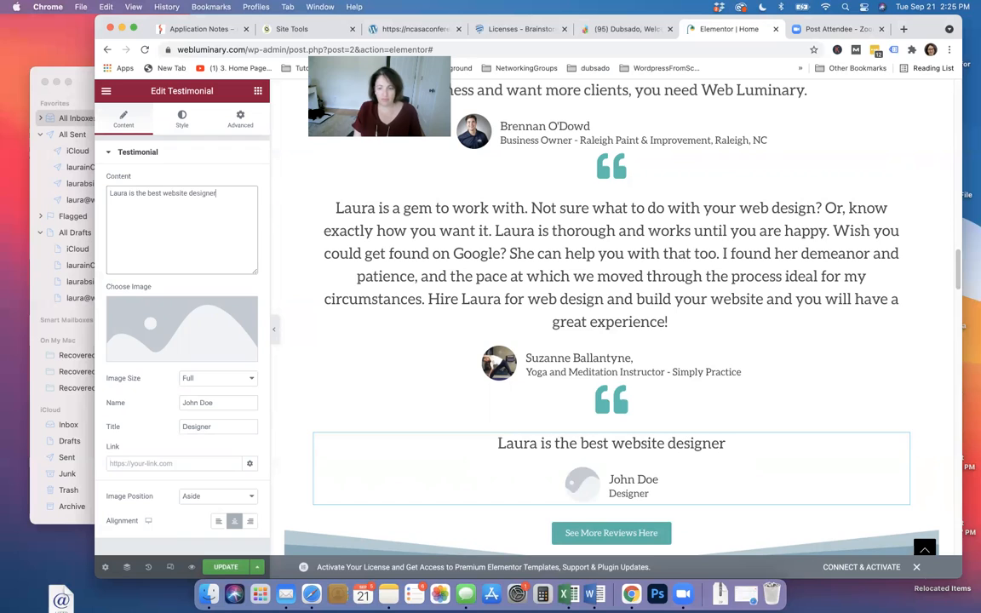
text(...)
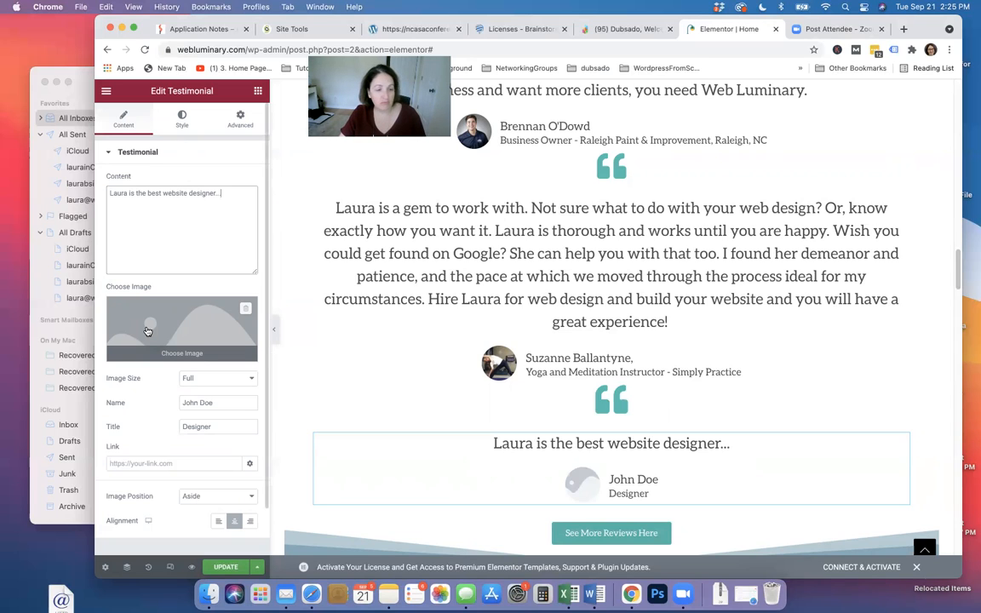
Set the new testimonial's image to the man's headshot from the Media Library
click(146, 330)
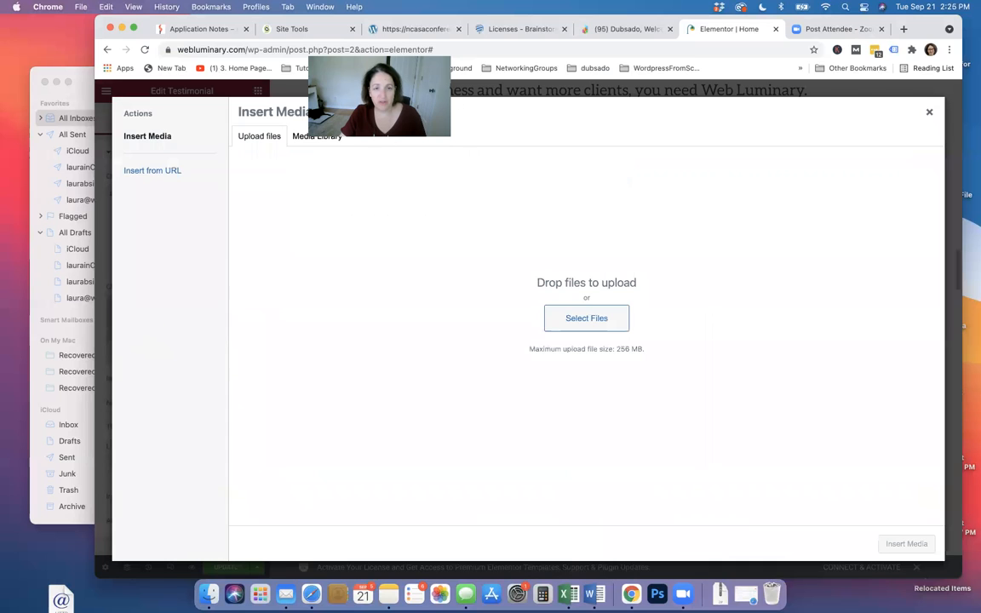
click(309, 139)
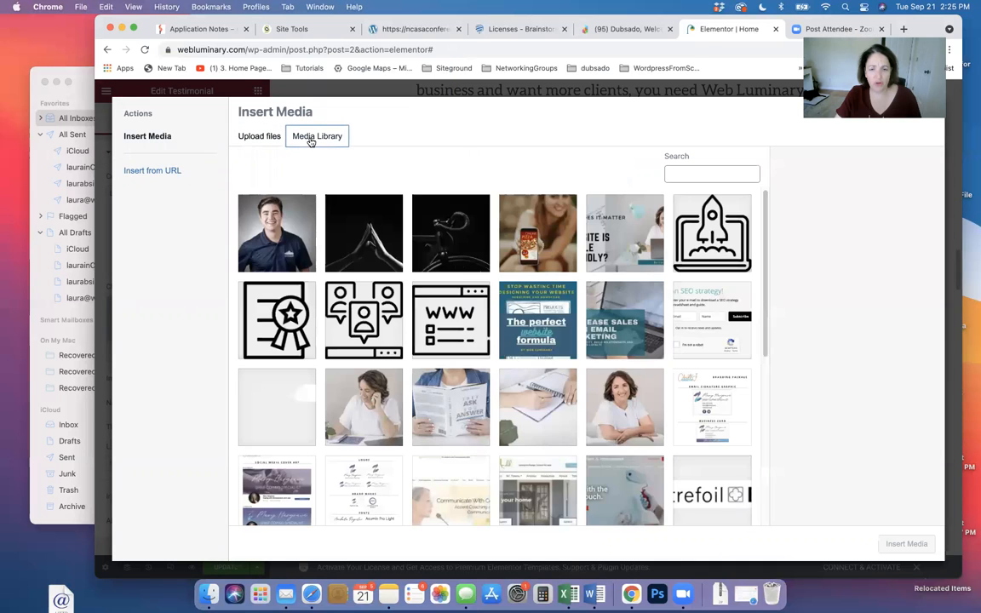
click(275, 247)
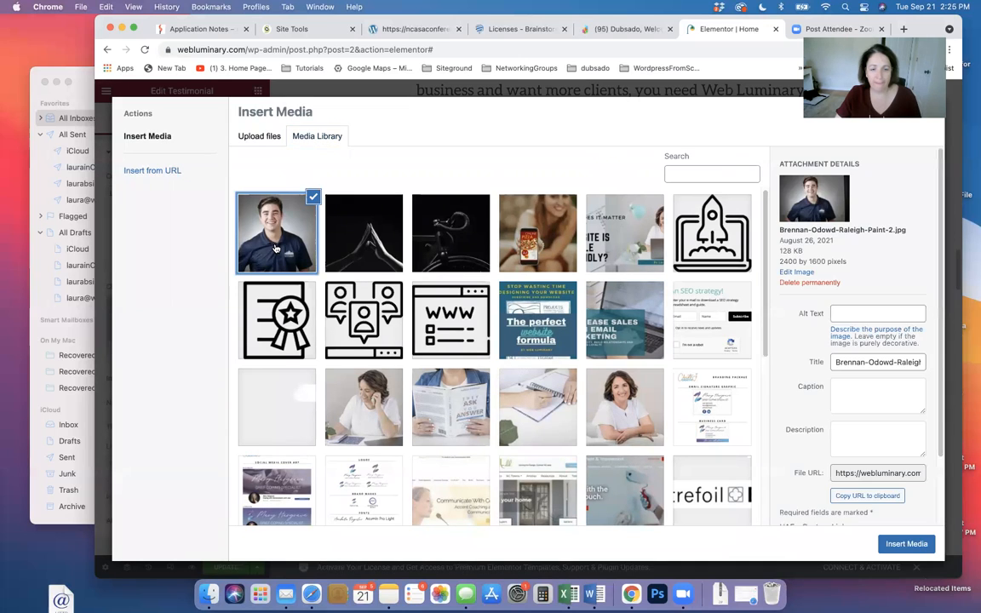
click(905, 544)
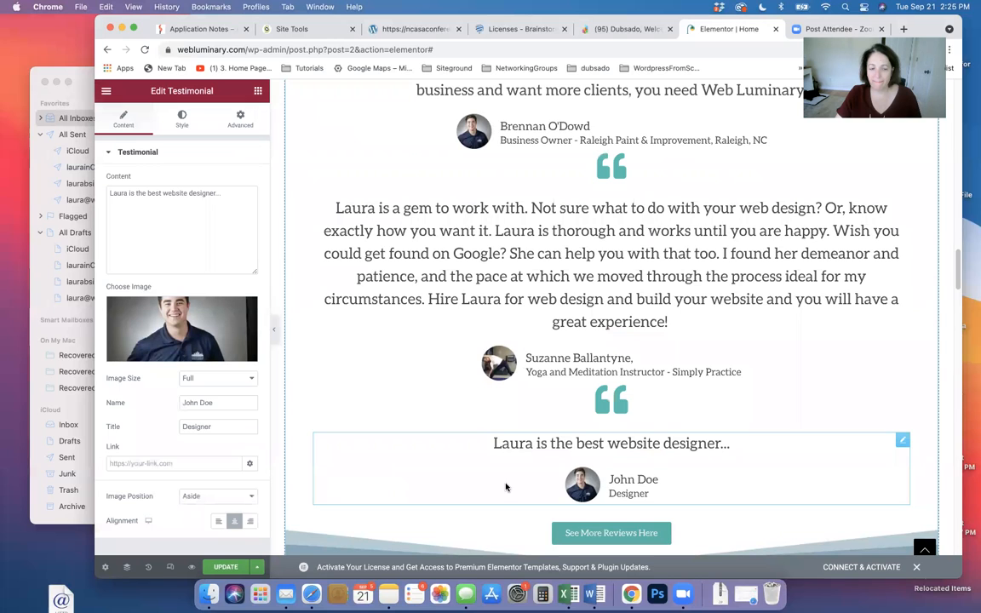
Replace the testimonial's placeholder name with the client's first name
click(208, 401)
triple_click(225, 402)
text(Brennan)
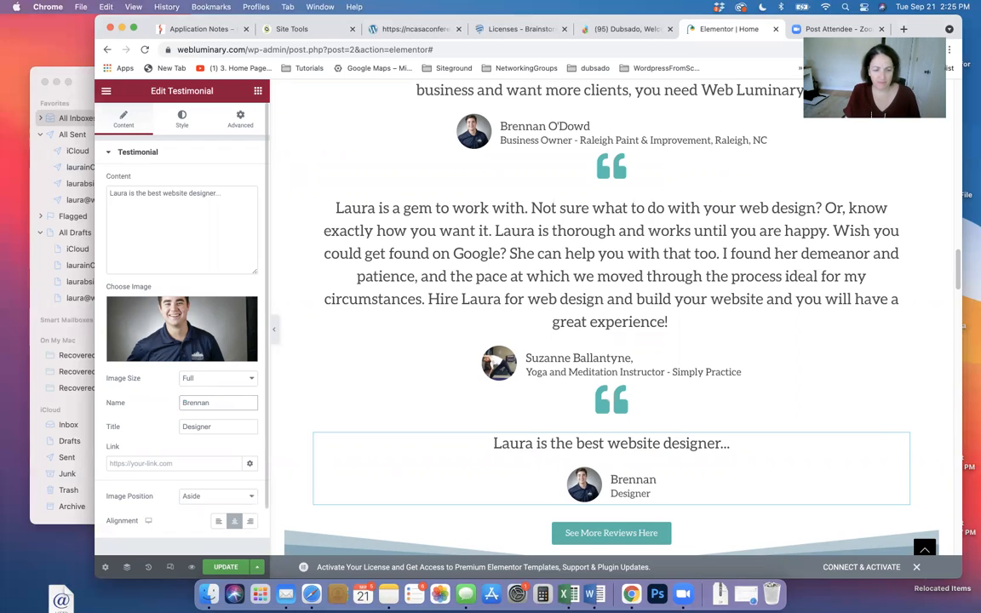
Check the testimonial's link field and save the homepage with UPDATE
click(143, 467)
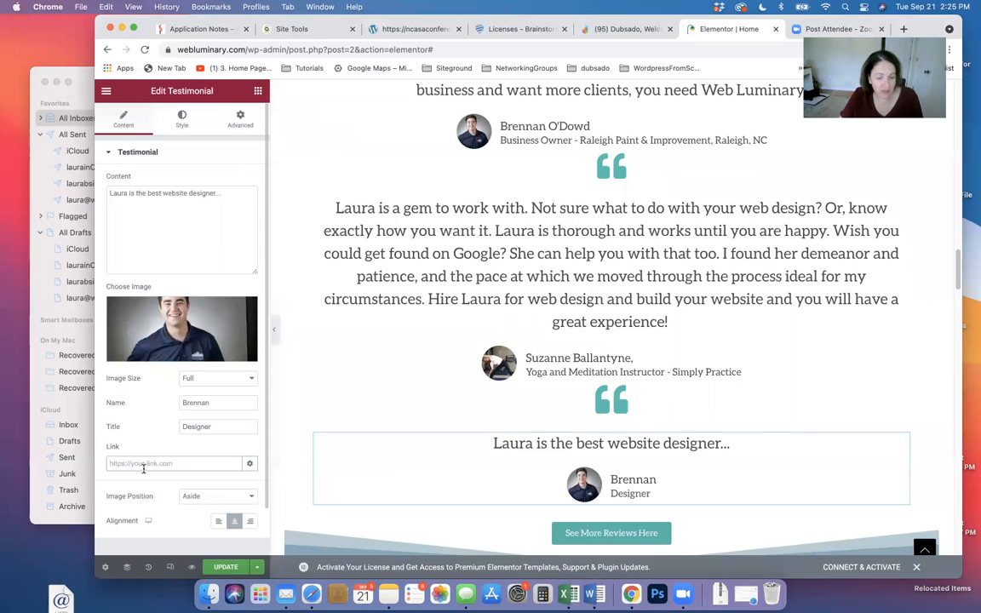
click(143, 466)
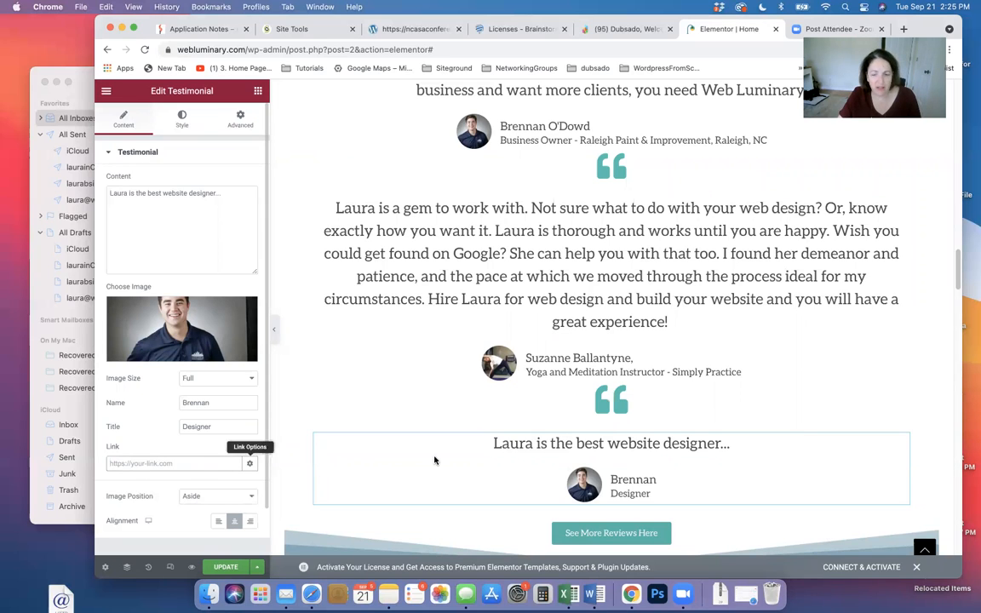
scroll(856, 472, down, 1)
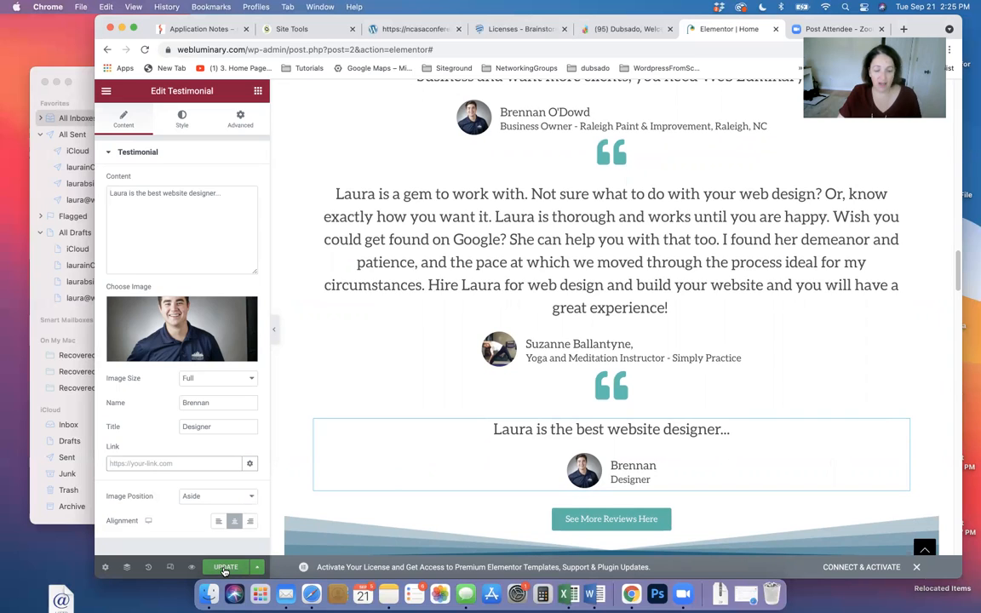
click(225, 569)
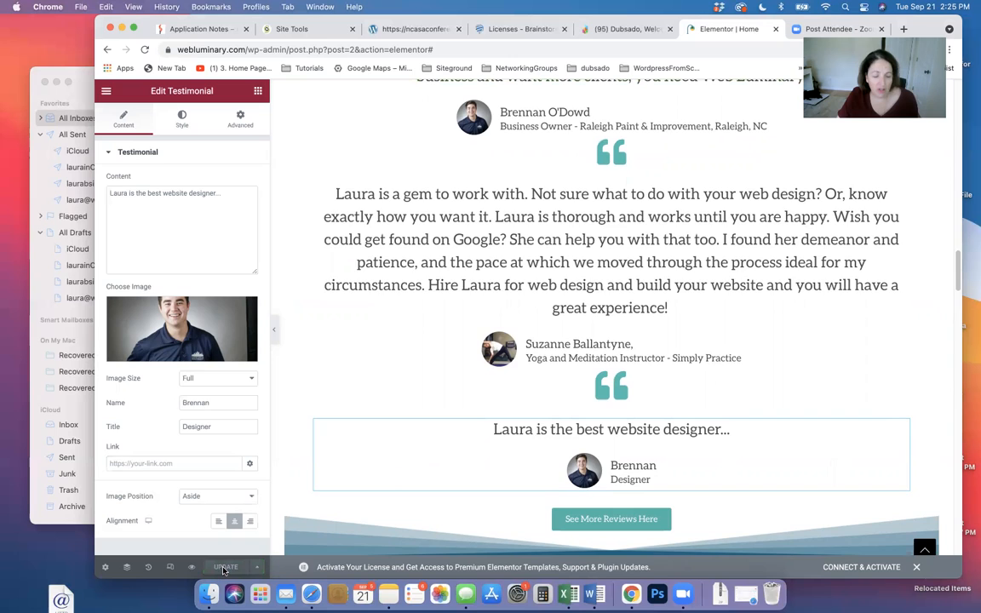
scroll(351, 534, up, 5)
Scroll to the top of the homepage and turn on Responsive Mode
scroll(351, 535, up, 15)
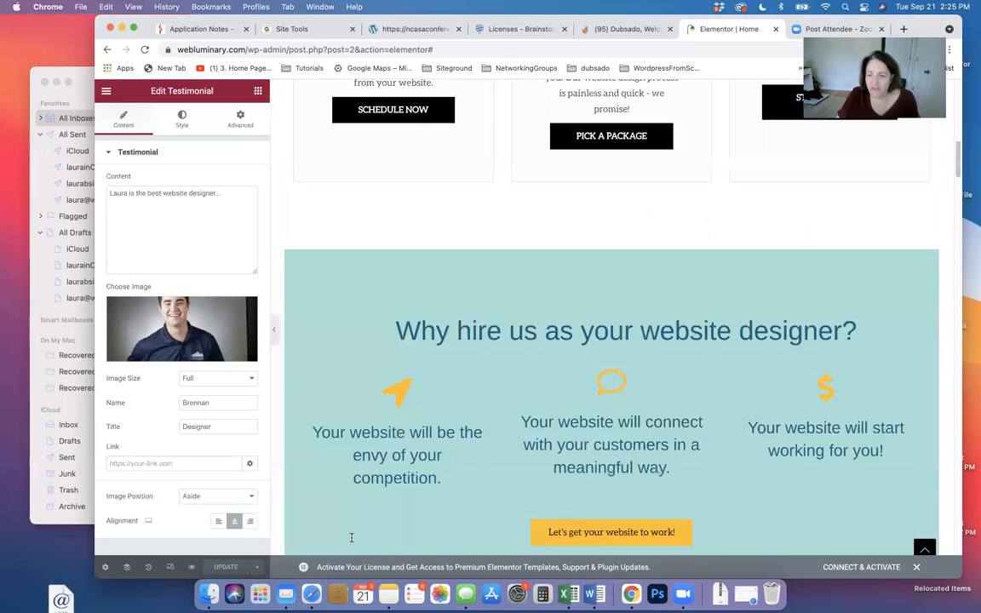
scroll(352, 542, up, 2)
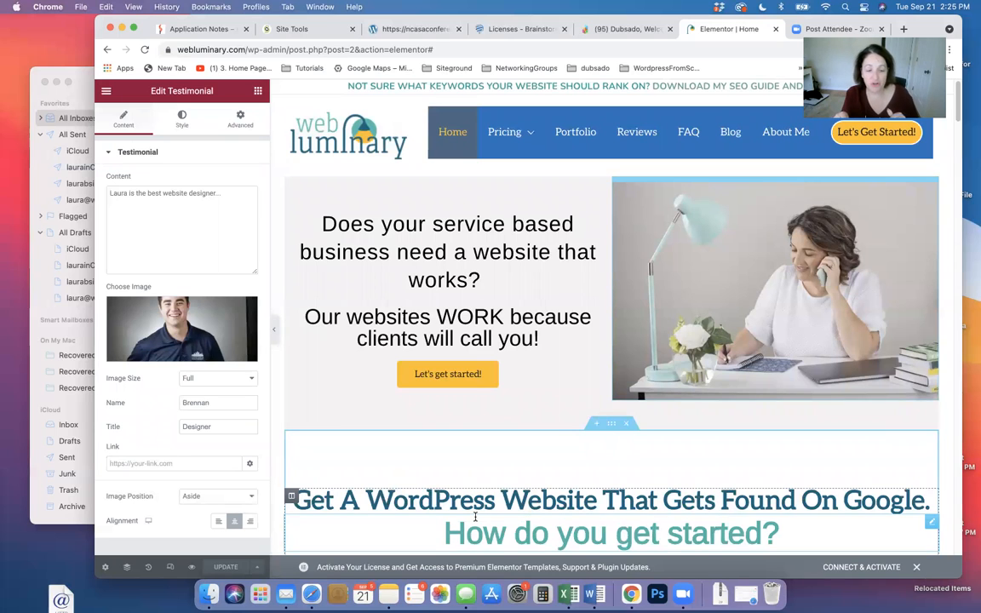
click(170, 567)
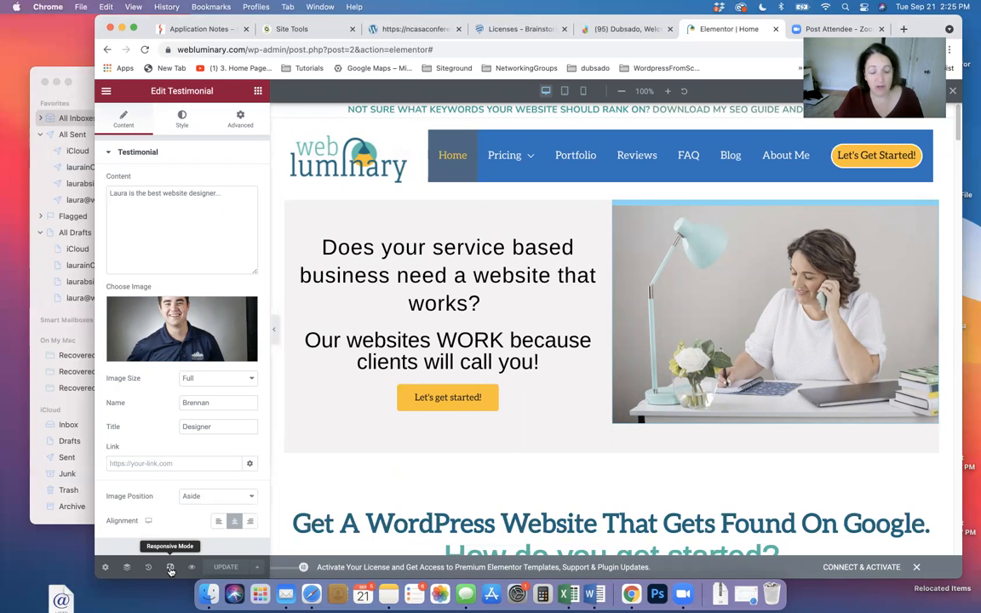
Switch to mobile preview, centre the 'Let's get started!' button, and save
click(583, 91)
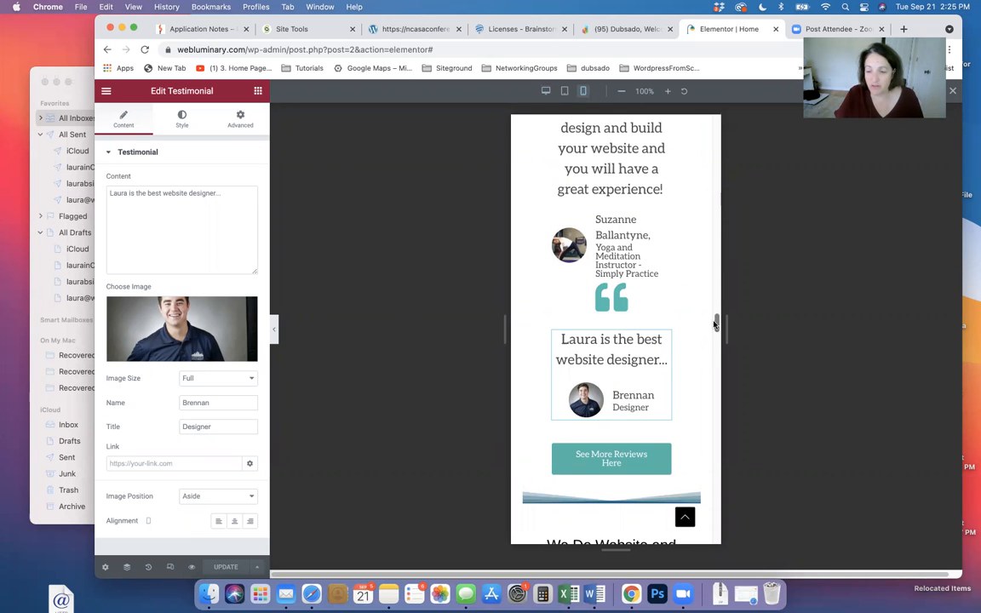
drag(718, 324, 697, 135)
scroll(697, 134, down, 5)
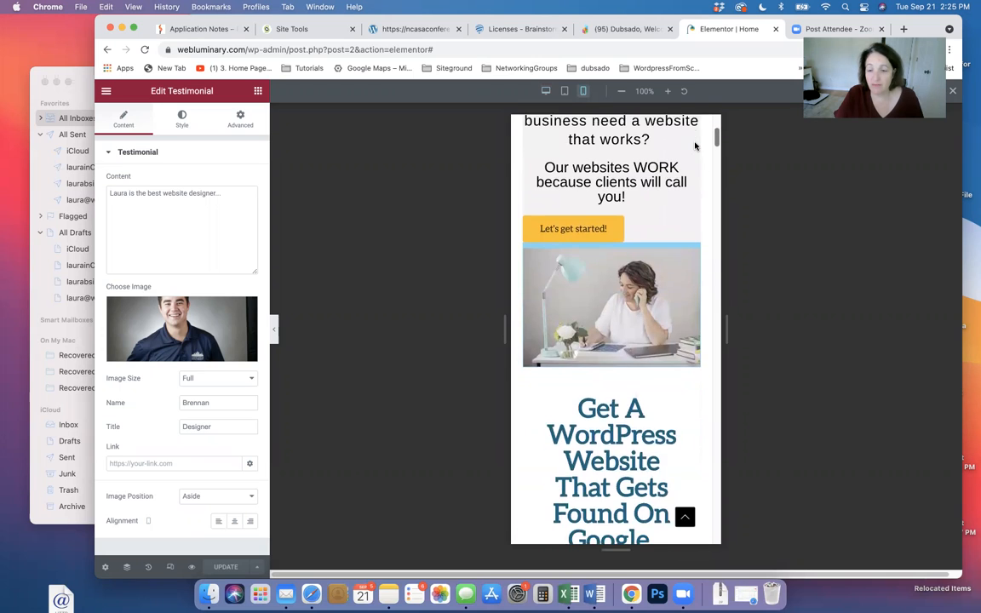
scroll(641, 315, up, 3)
click(641, 317)
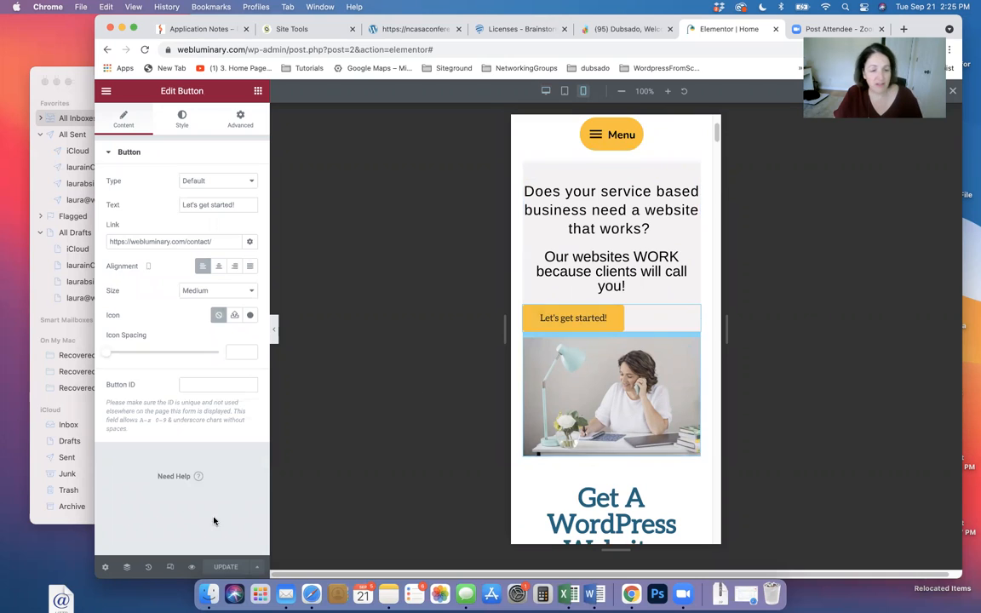
click(218, 267)
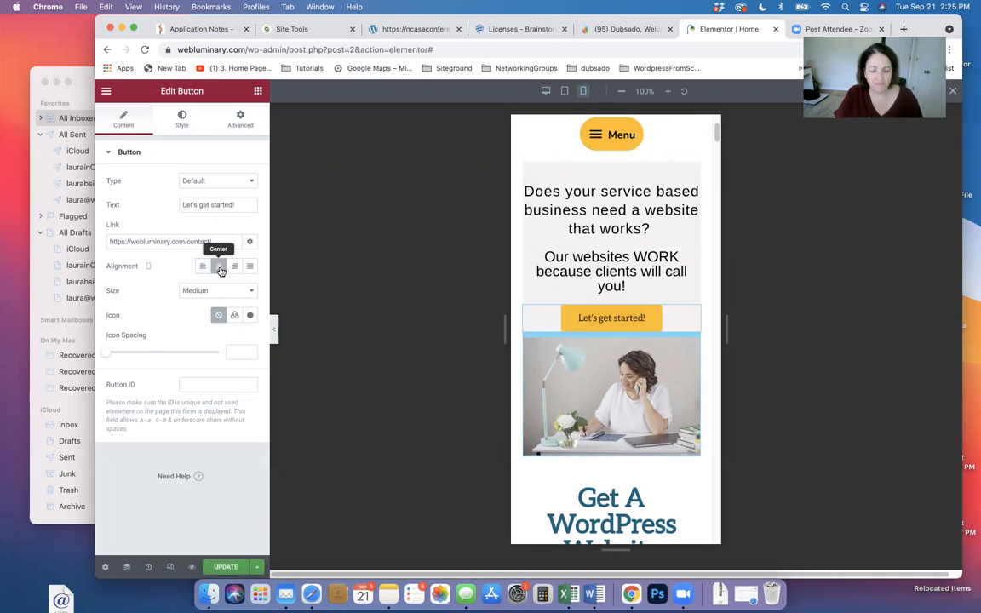
click(226, 566)
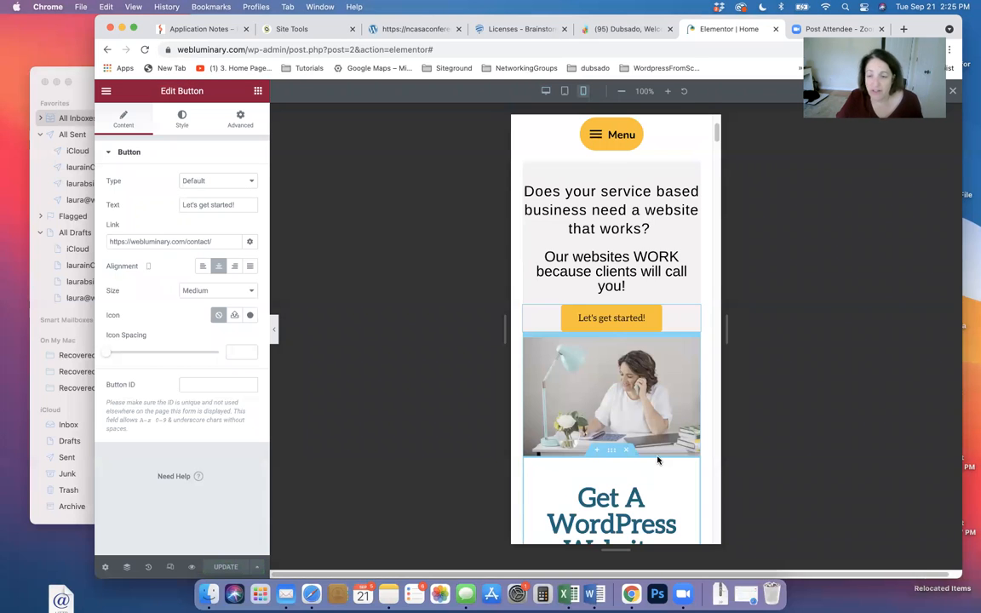
Check the mobile navigation menu, then select the 'Get A WordPress Website' heading
scroll(640, 248, up, 3)
scroll(640, 248, up, 1)
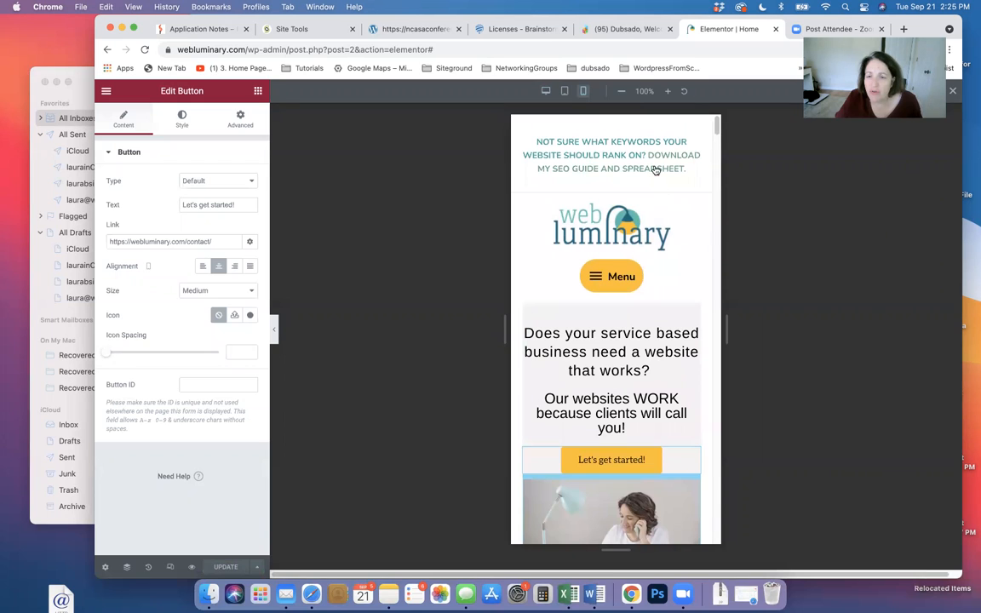
click(620, 276)
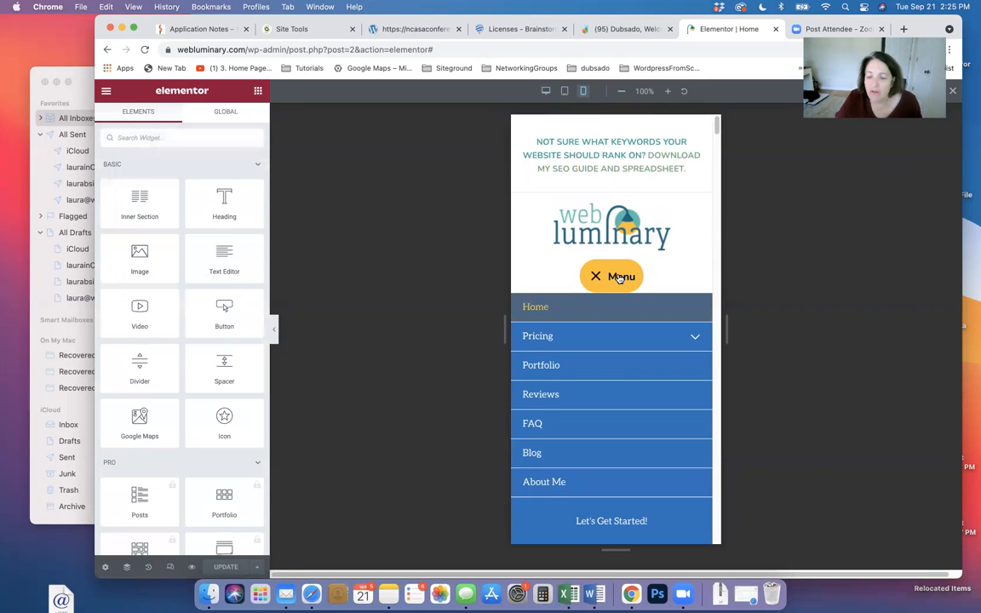
click(619, 277)
scroll(645, 322, down, 5)
scroll(651, 334, up, 2)
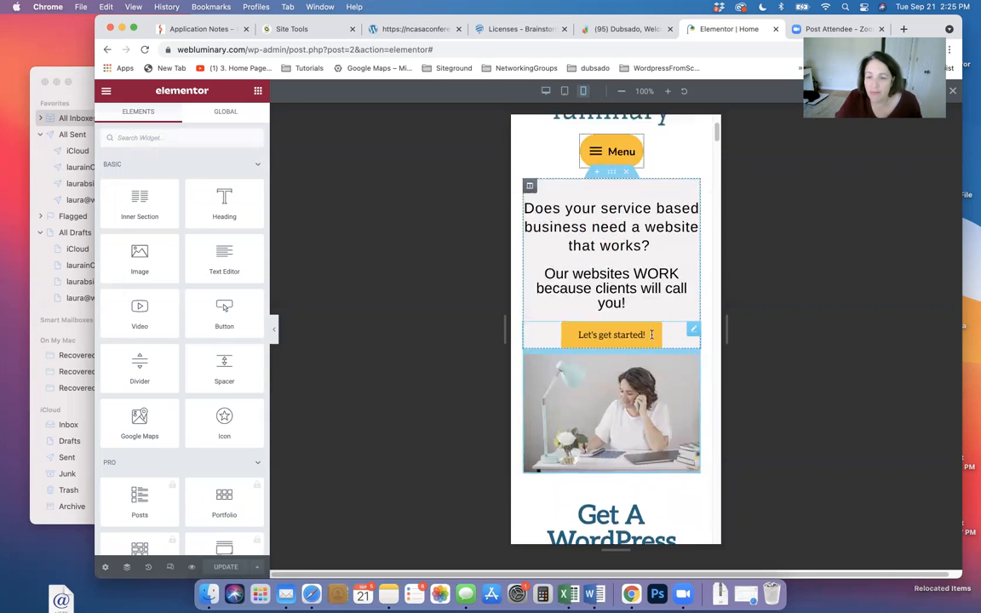
scroll(651, 334, up, 3)
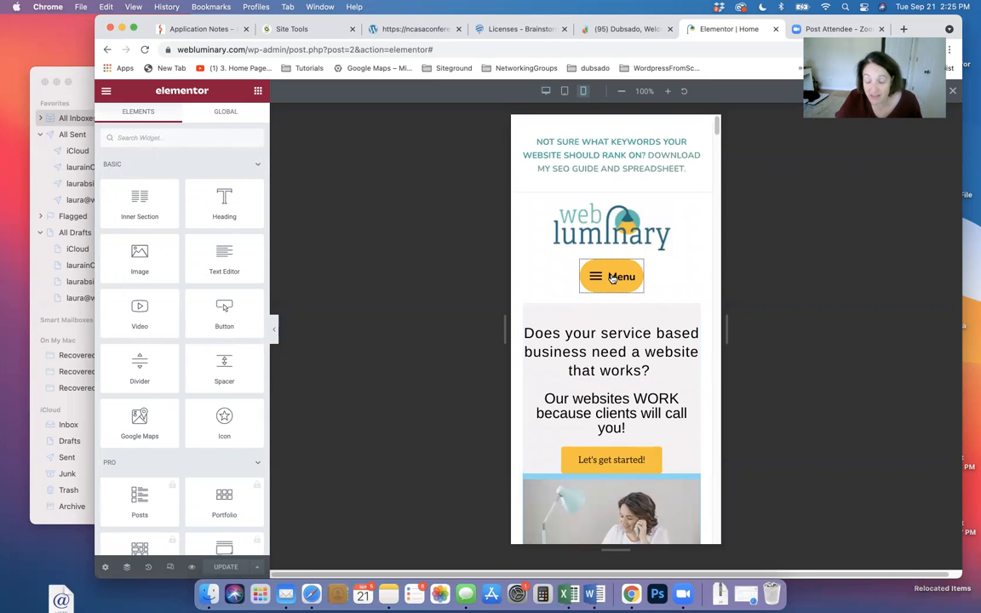
scroll(584, 351, down, 1)
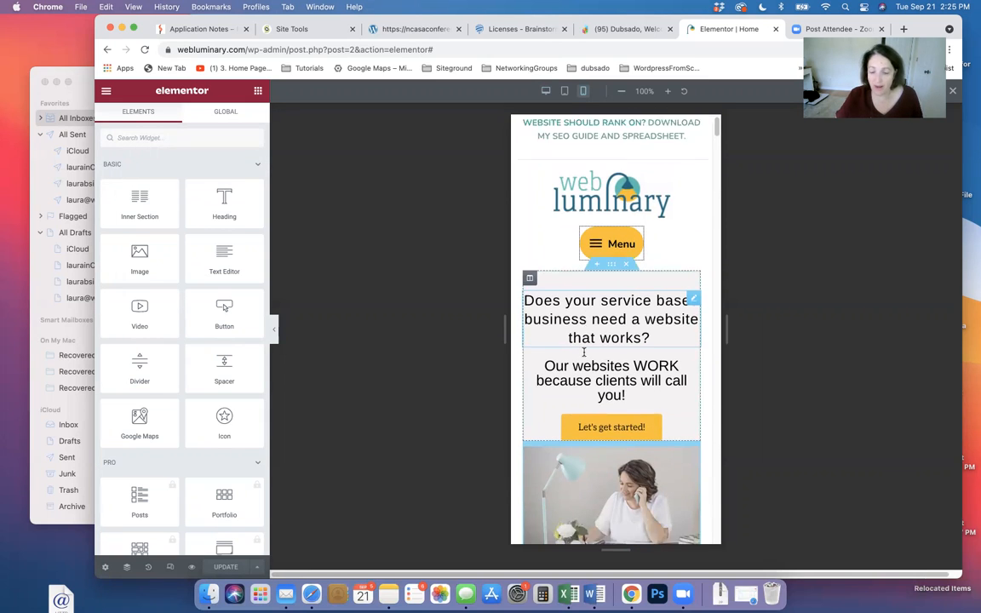
scroll(584, 351, down, 10)
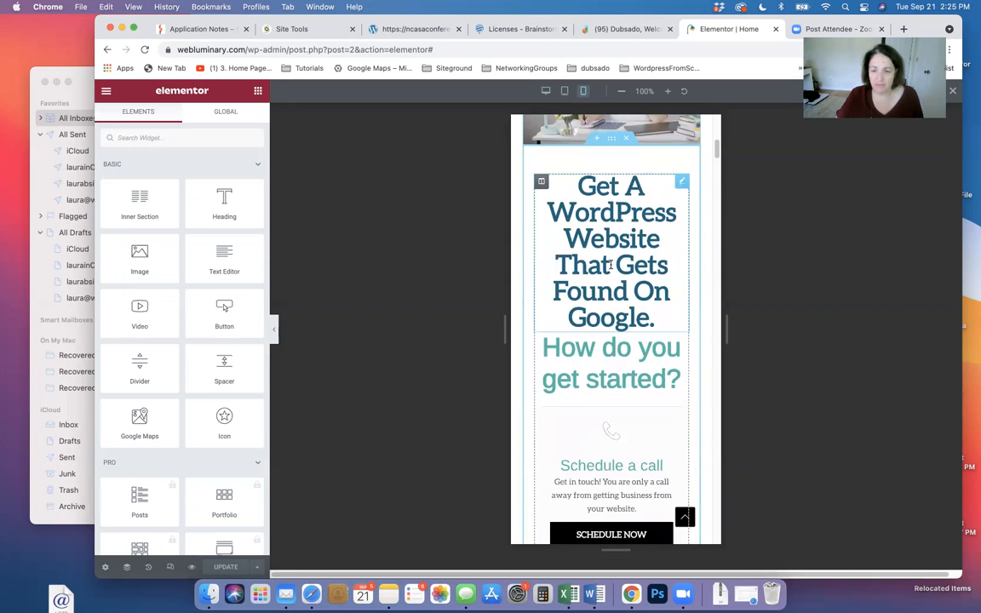
click(609, 265)
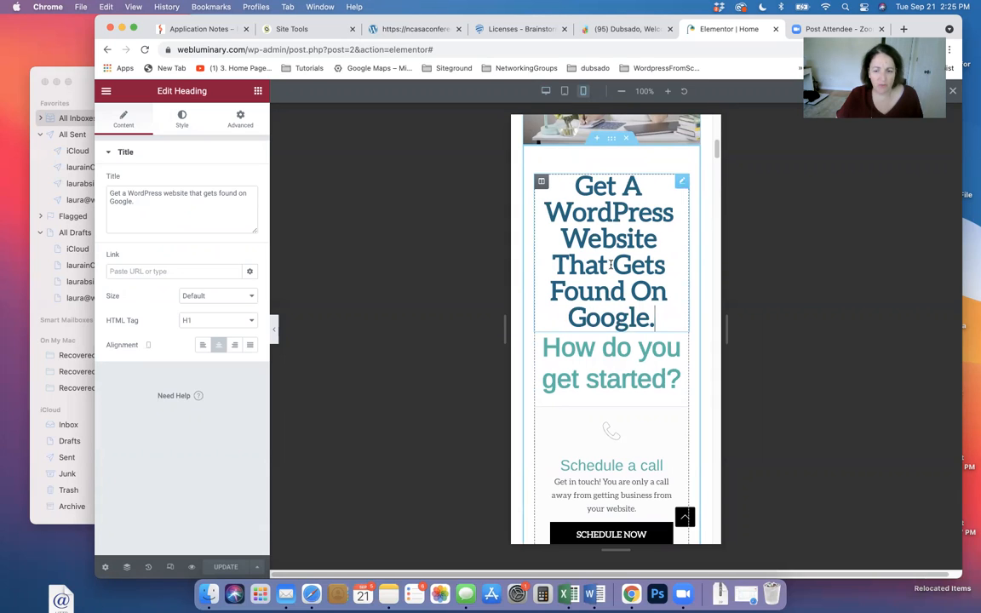
Shrink the 'Get A WordPress Website' heading's mobile font size in Typography
scroll(611, 332, down, 1)
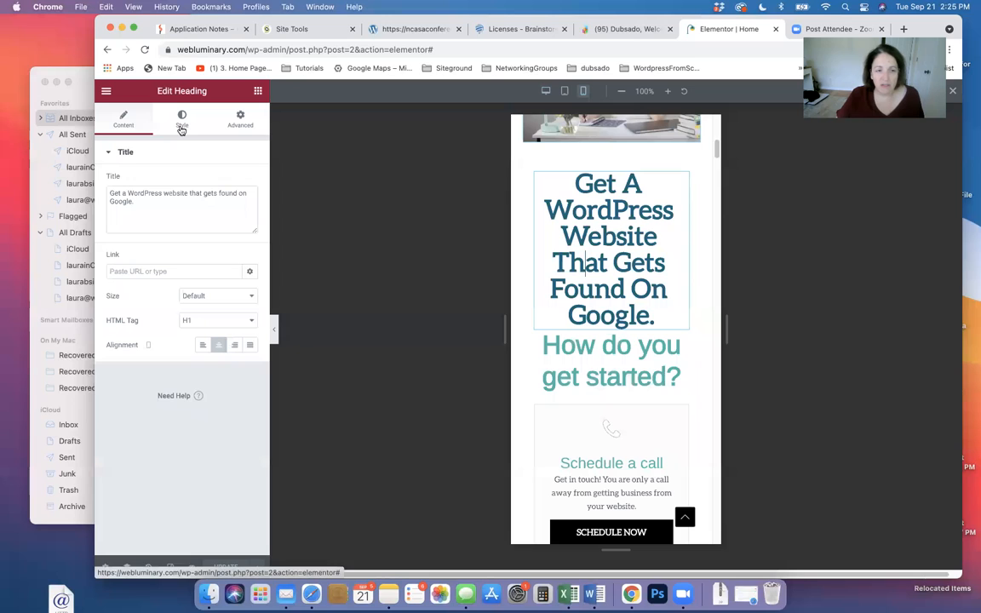
click(181, 126)
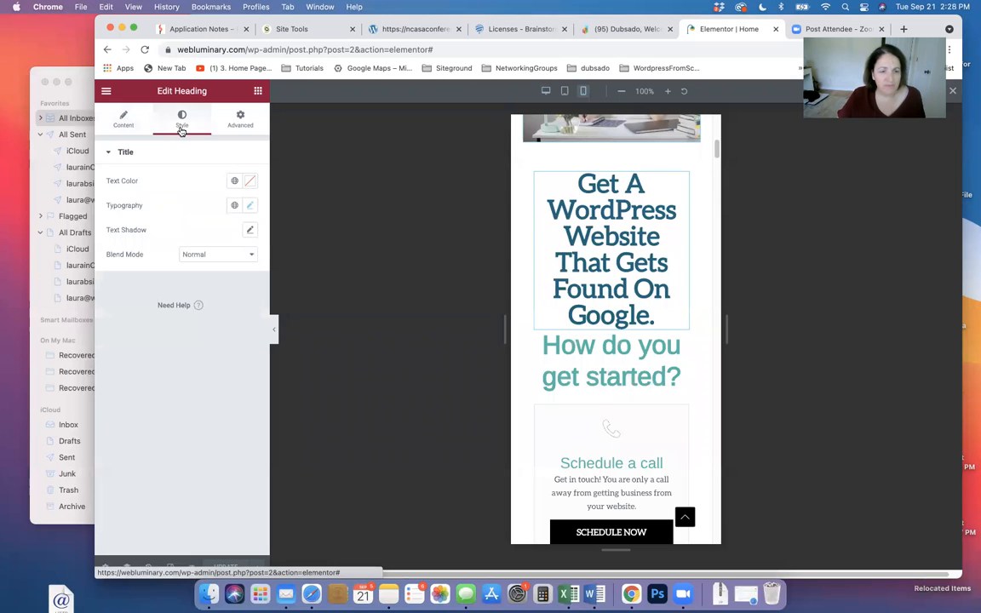
click(250, 207)
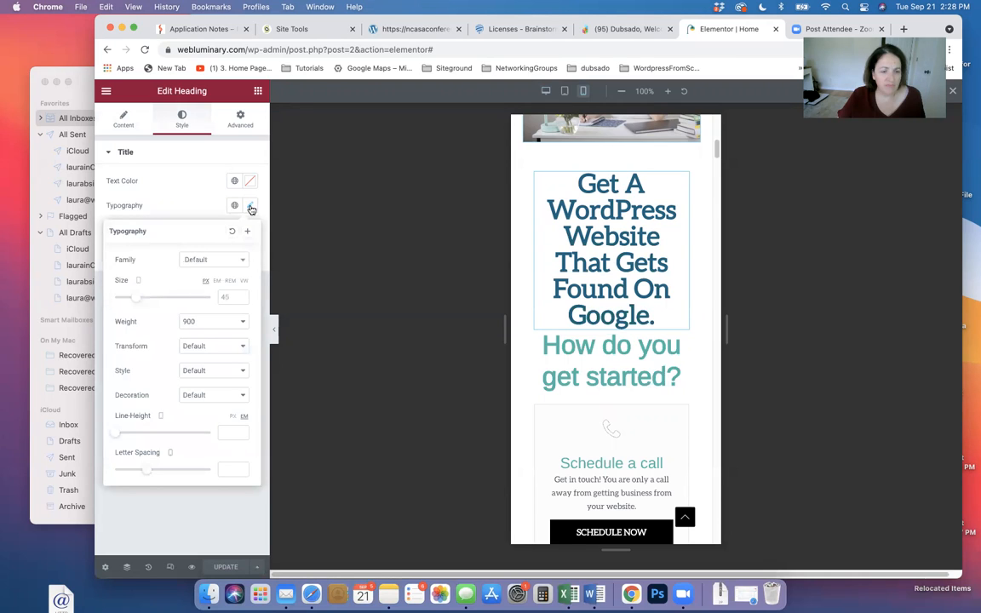
click(133, 298)
drag(134, 300, 129, 302)
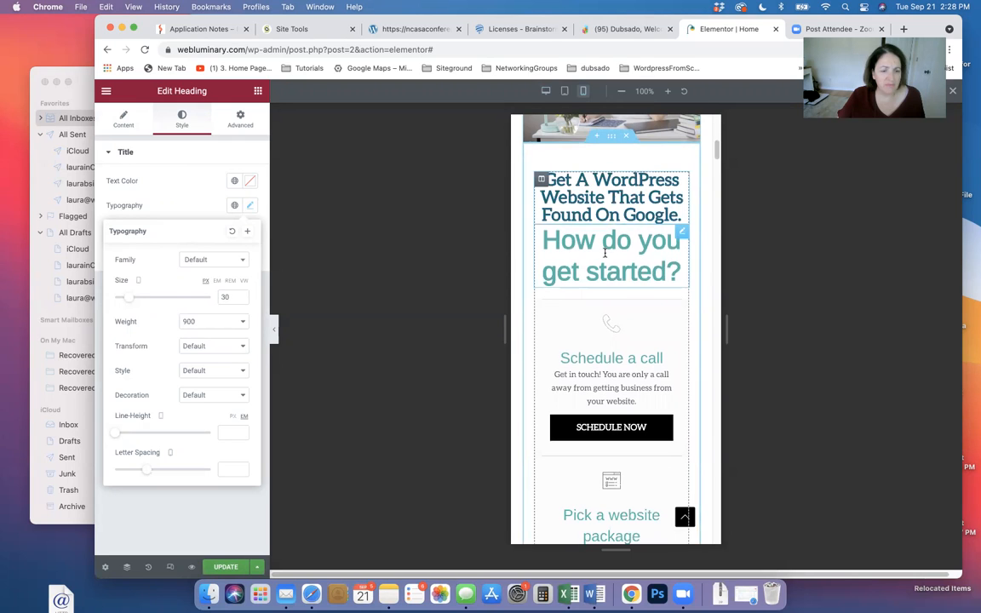
Reduce the 'How do you get started?' heading's mobile font size to 30 px
click(605, 253)
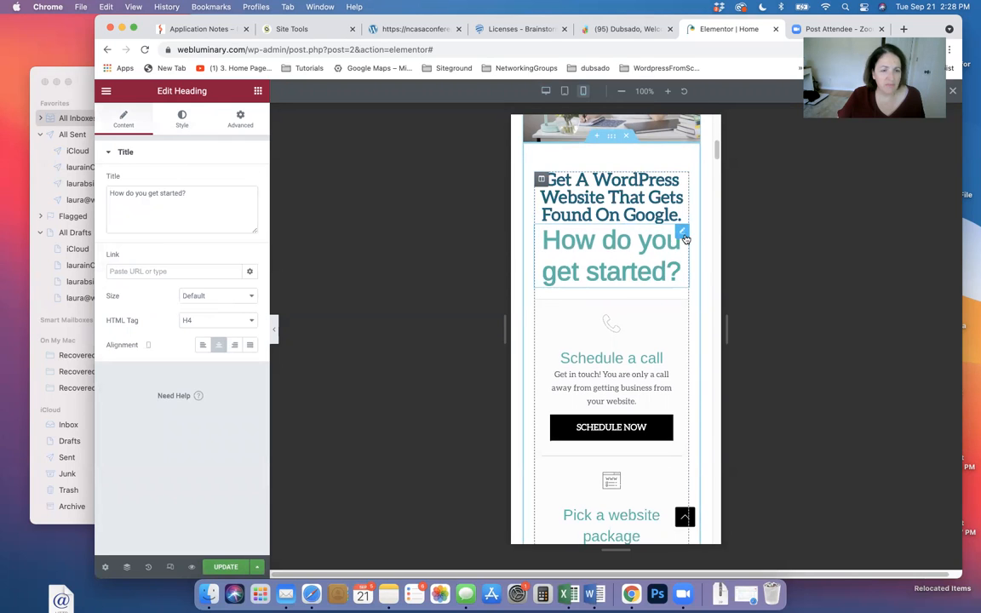
click(157, 110)
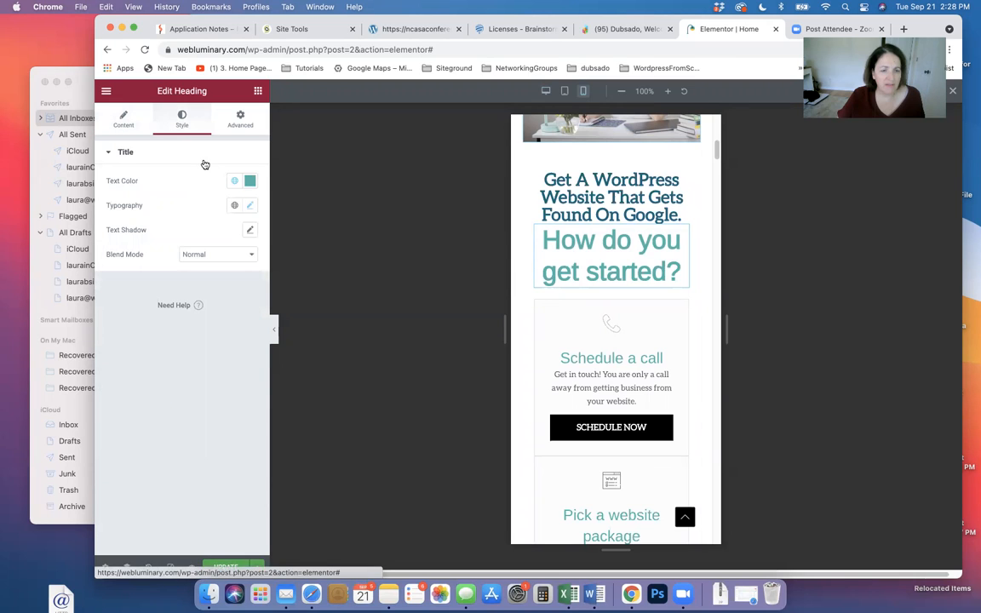
click(250, 207)
drag(150, 297, 133, 301)
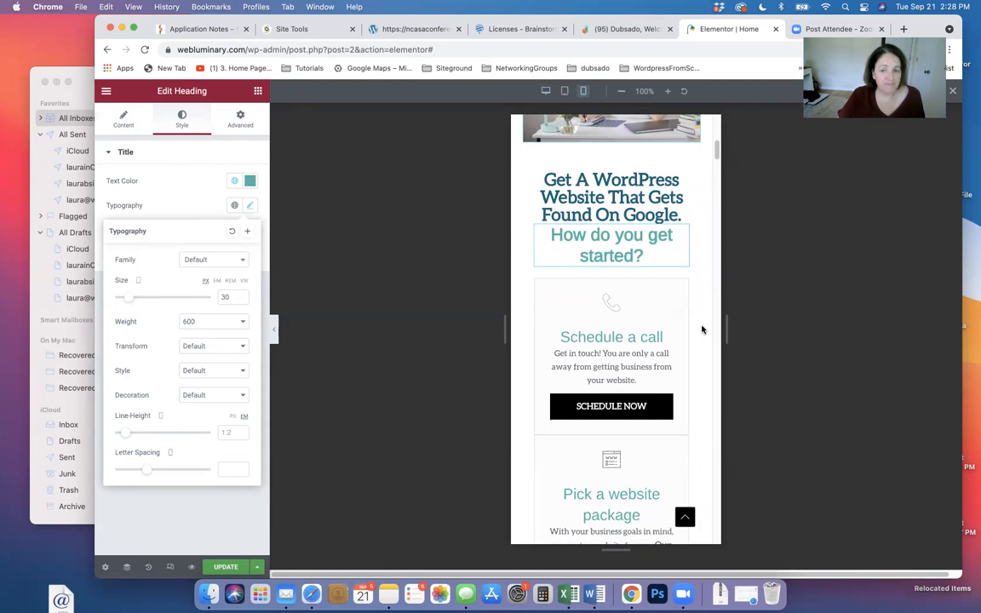
scroll(688, 329, up, 2)
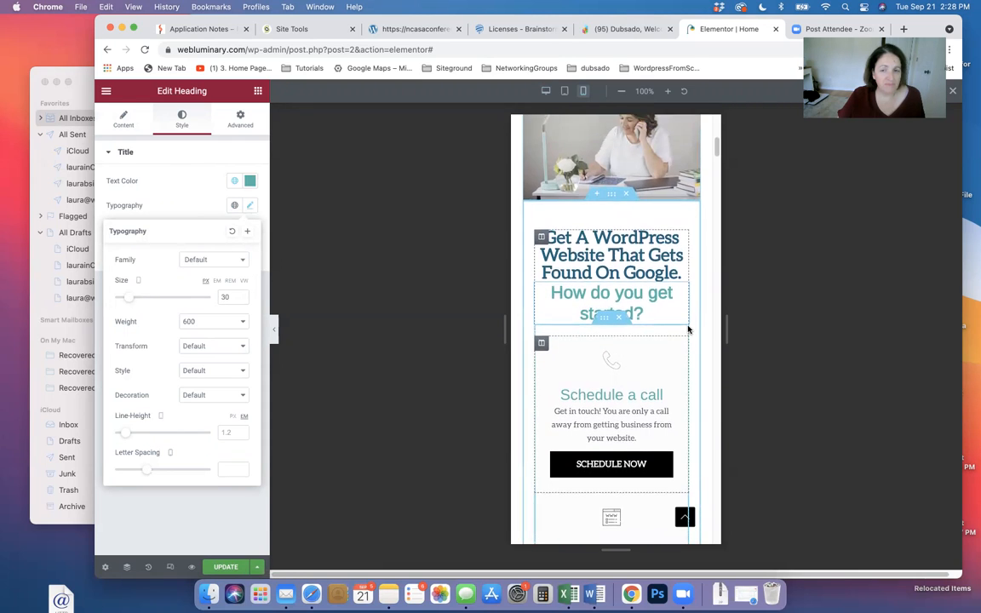
scroll(688, 329, down, 6)
scroll(687, 329, down, 10)
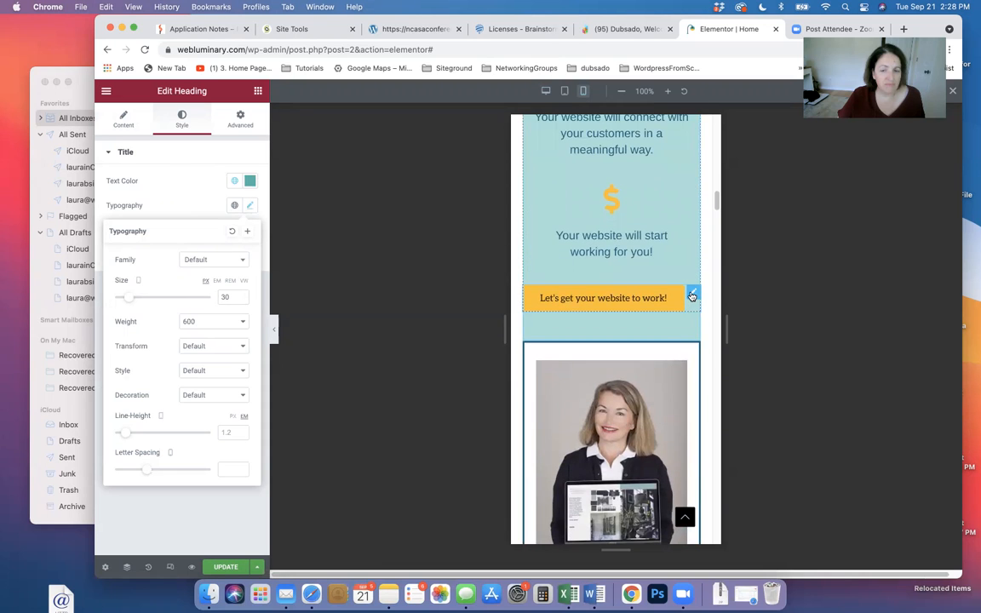
Centre the 'Let's get your website to work!' button in the mobile layout
click(688, 292)
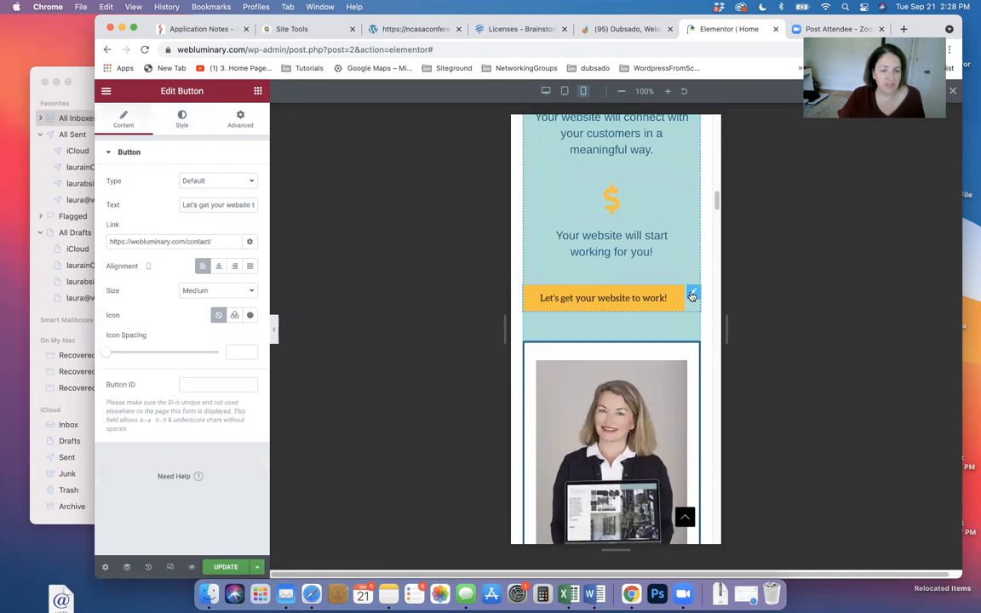
click(218, 267)
scroll(626, 372, down, 5)
scroll(624, 371, down, 5)
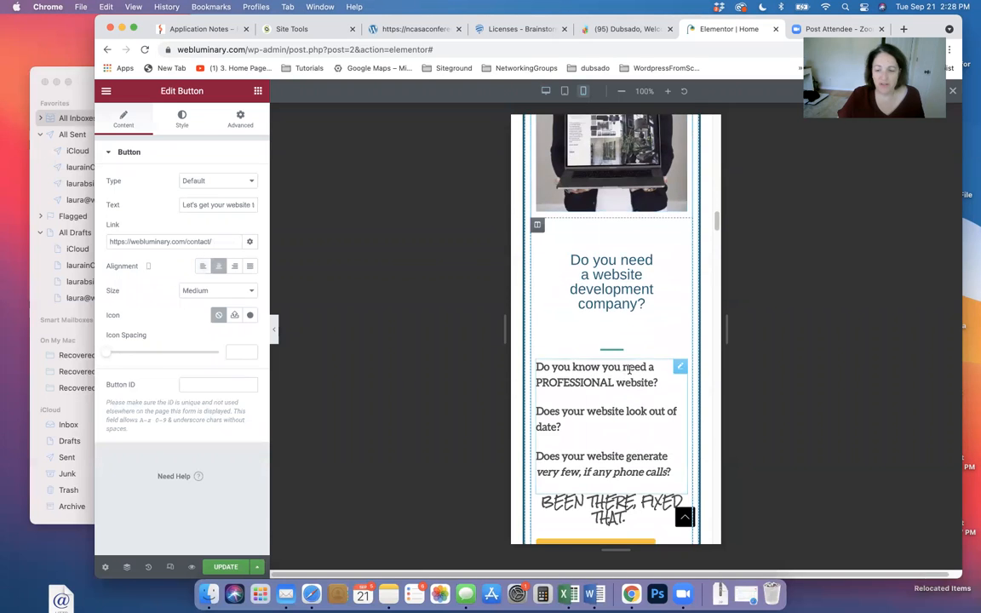
Centre the 'Request a free quote' button, review the mobile page, and save it
click(633, 321)
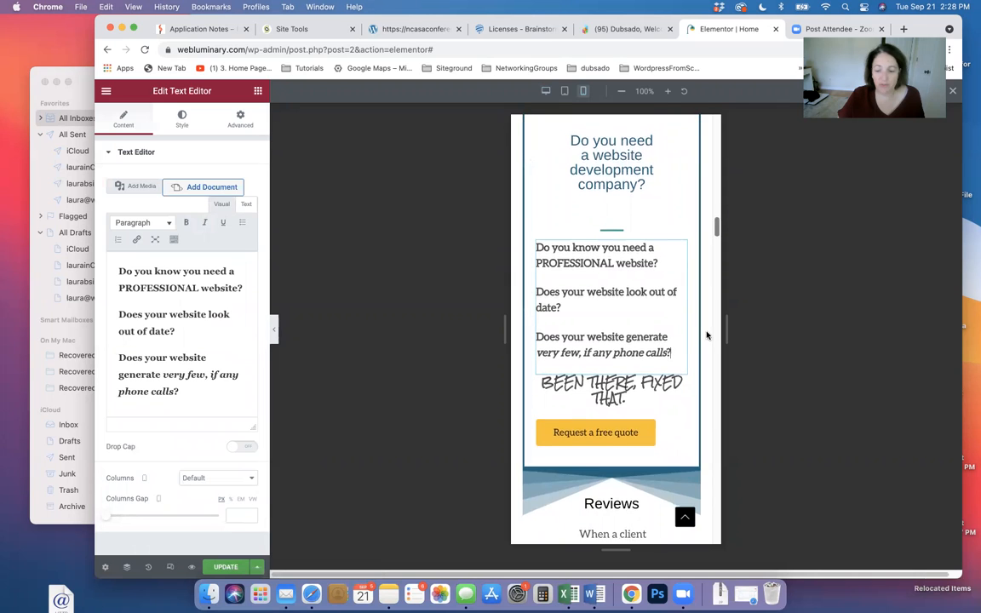
scroll(672, 334, down, 2)
click(668, 331)
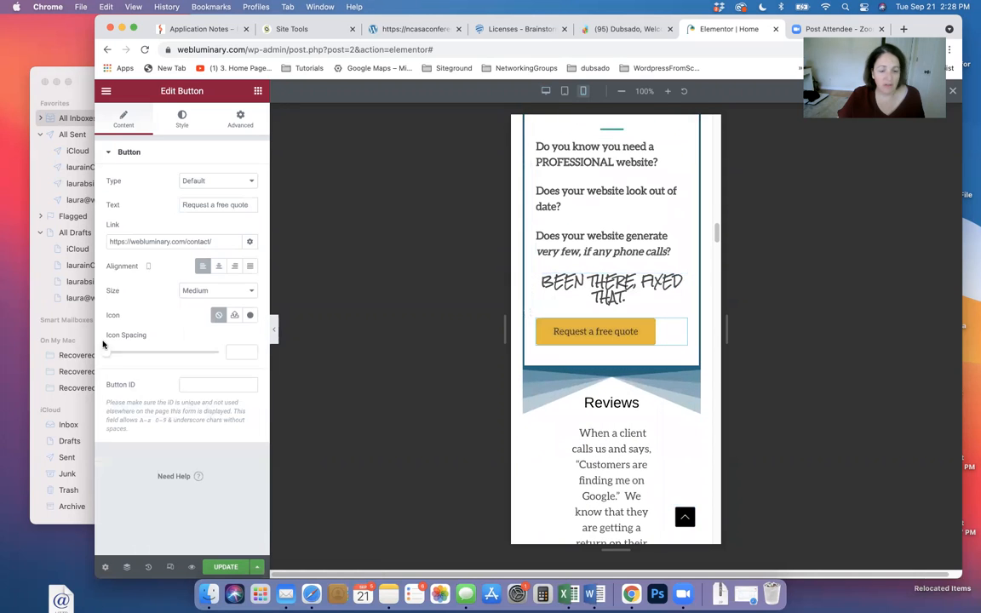
click(220, 266)
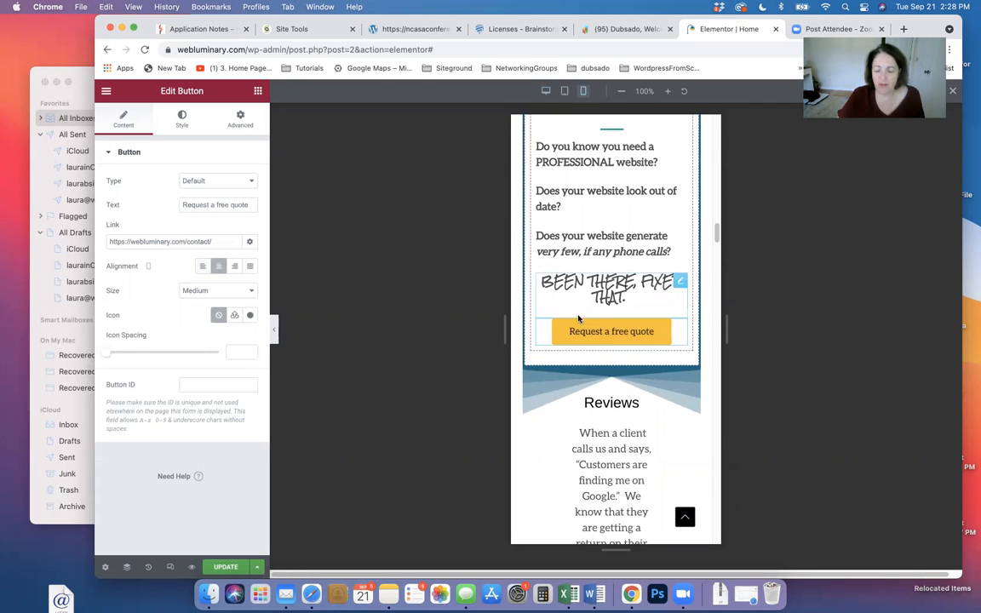
scroll(587, 315, down, 3)
scroll(599, 317, down, 7)
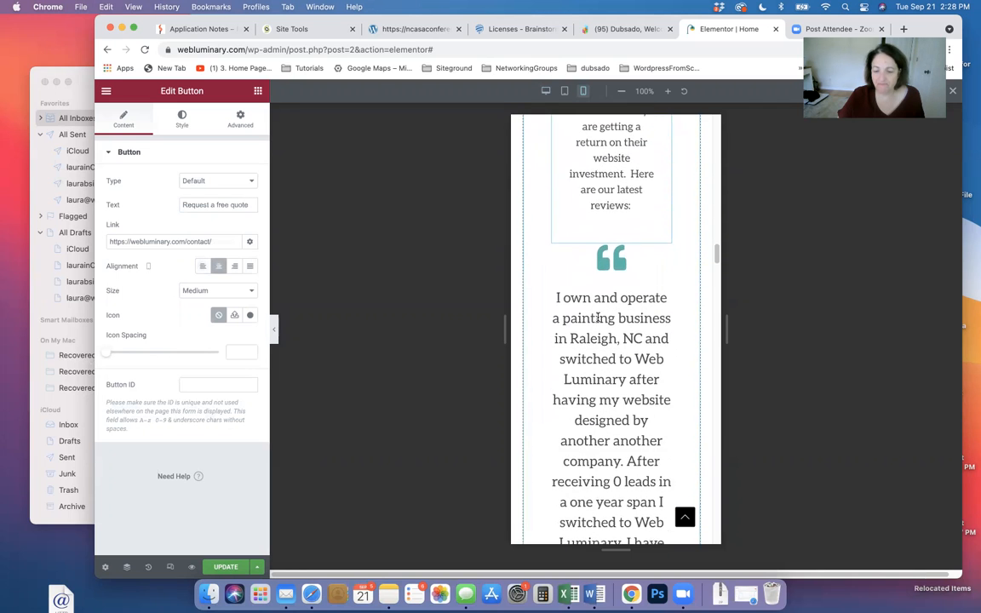
scroll(598, 316, down, 12)
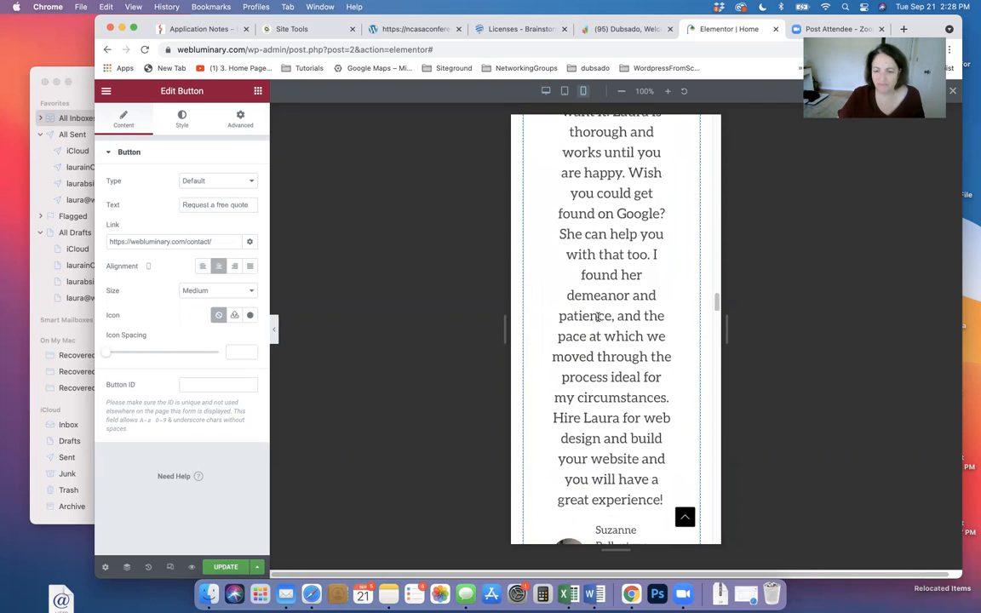
scroll(598, 317, down, 6)
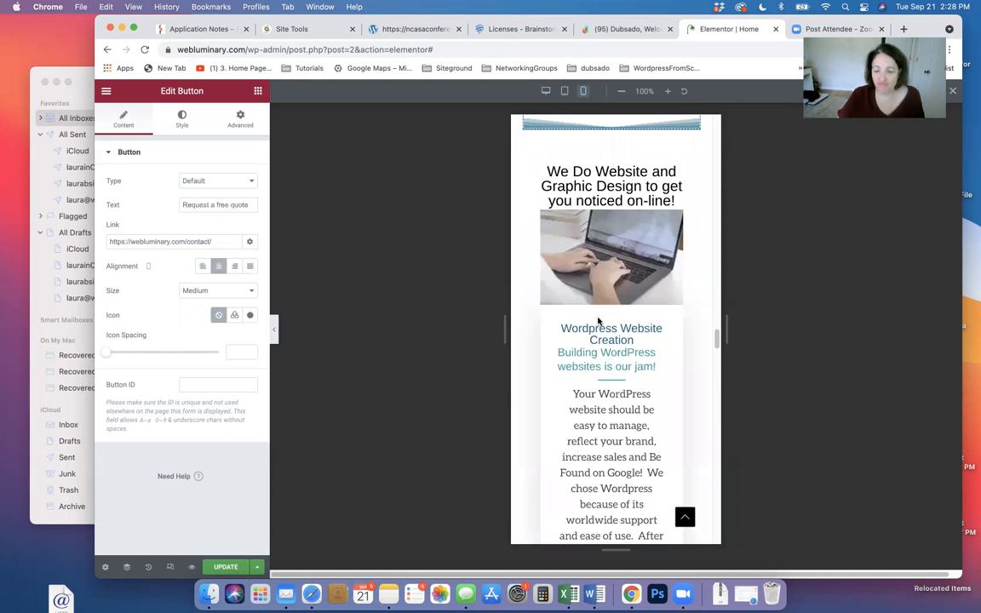
scroll(599, 320, up, 7)
scroll(626, 330, down, 12)
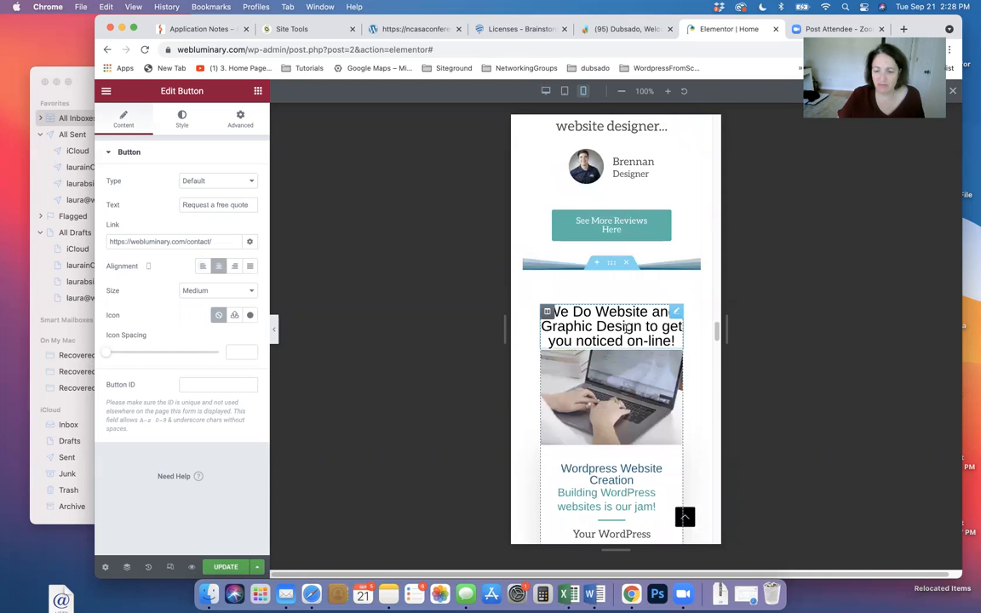
scroll(626, 330, down, 15)
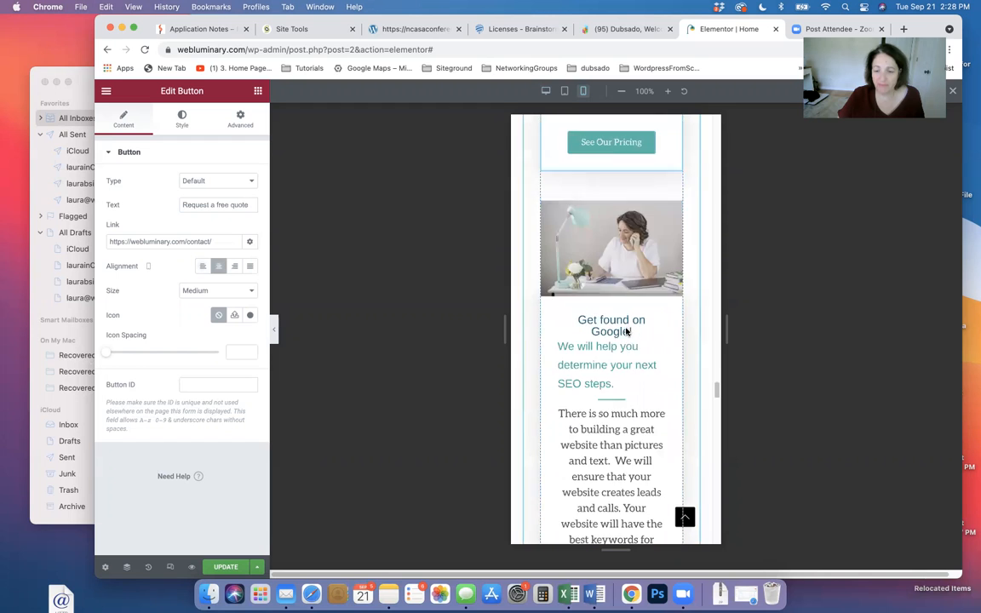
scroll(626, 331, down, 10)
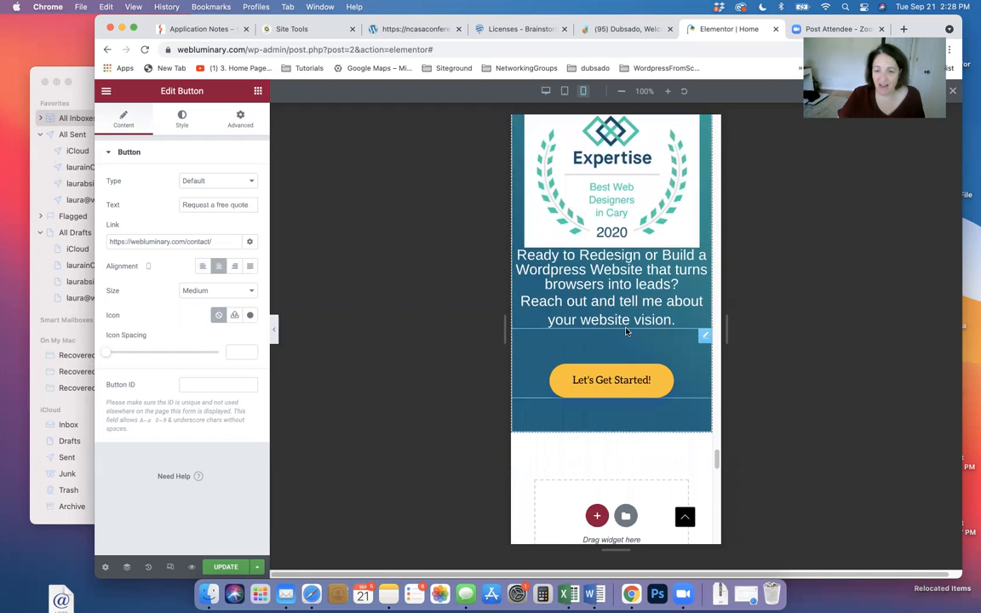
scroll(626, 331, down, 5)
scroll(624, 328, up, 20)
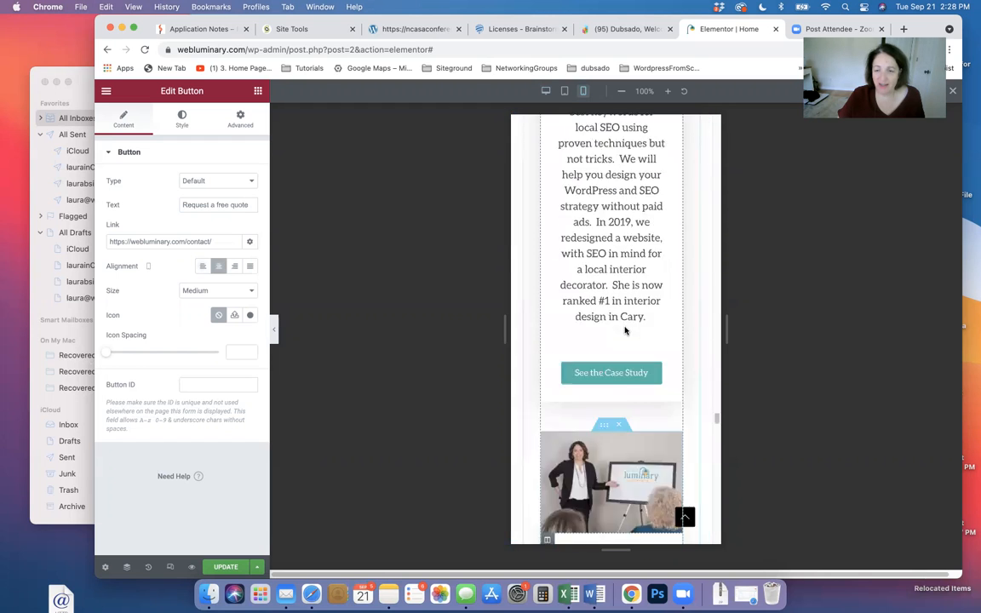
scroll(623, 326, up, 20)
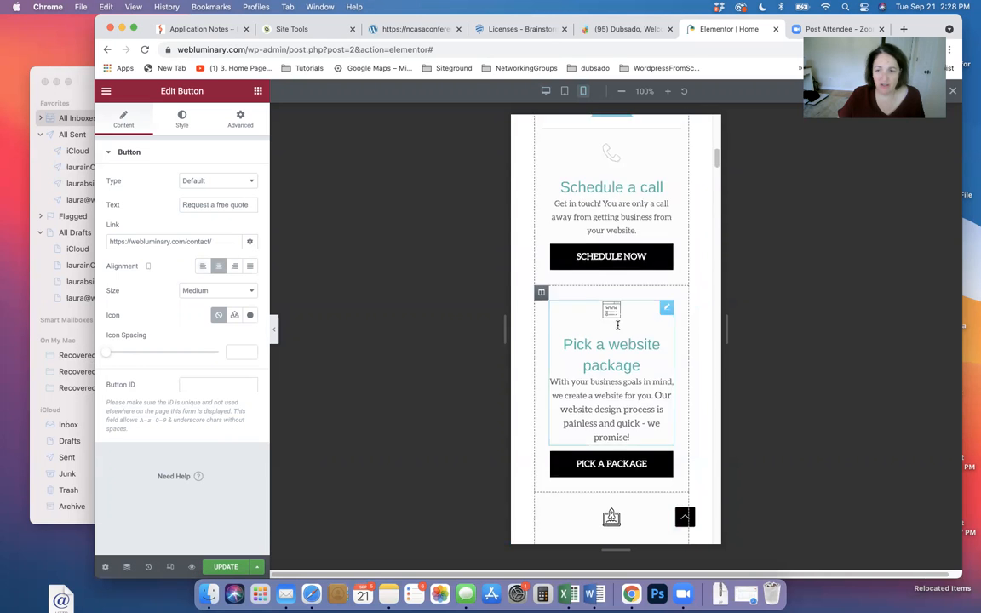
click(228, 567)
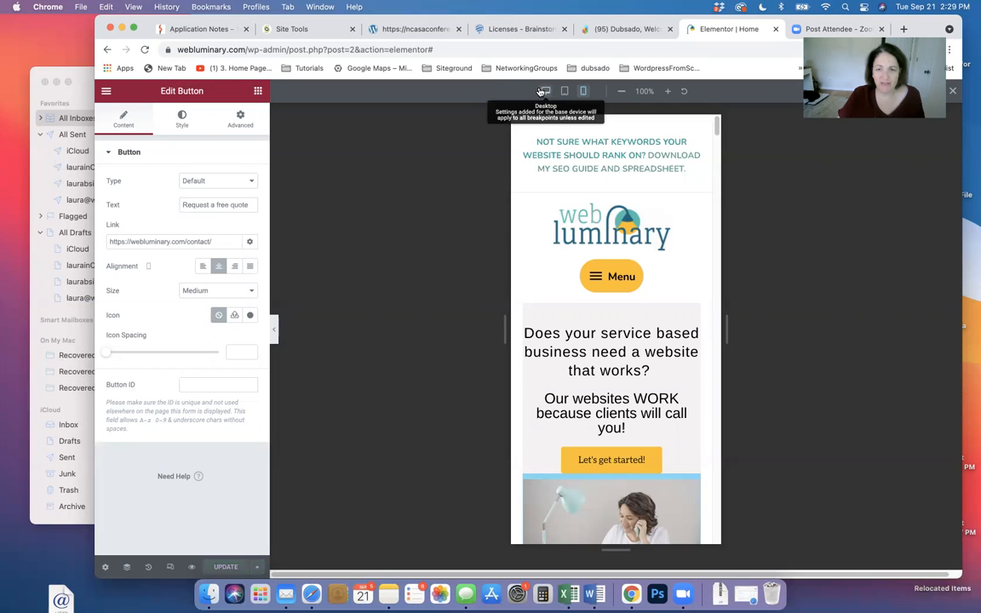
In desktop view, delete the one-line website-designer testimonial from the Reviews section
click(542, 91)
scroll(438, 257, down, 15)
scroll(438, 257, up, 15)
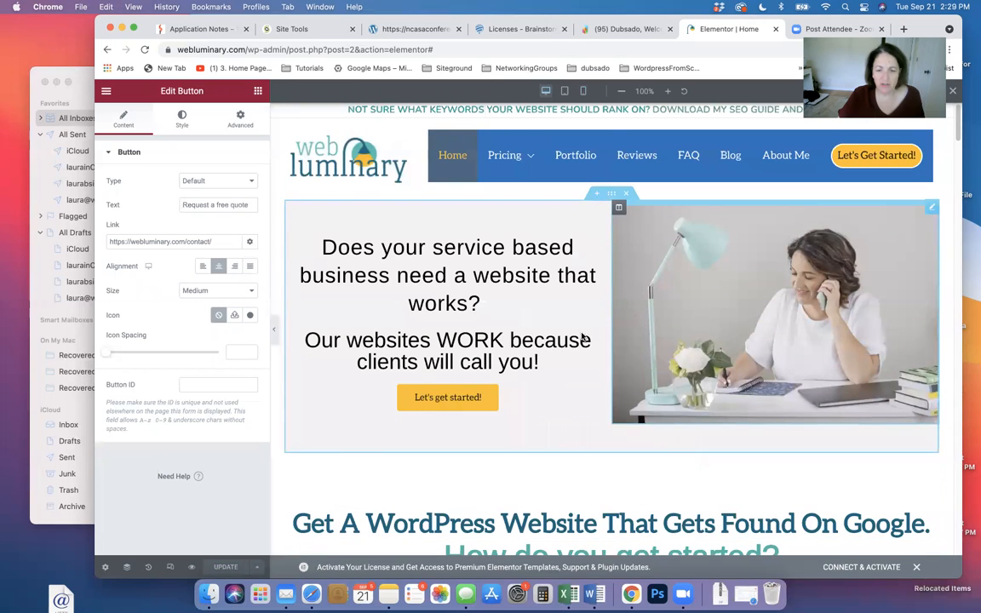
scroll(579, 375, down, 5)
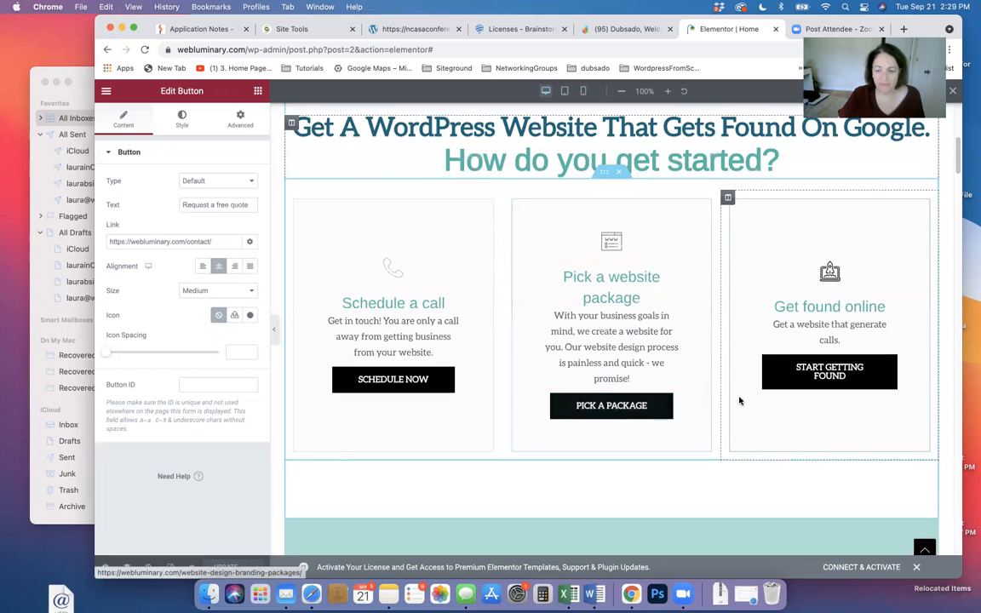
scroll(739, 400, down, 5)
scroll(672, 425, down, 6)
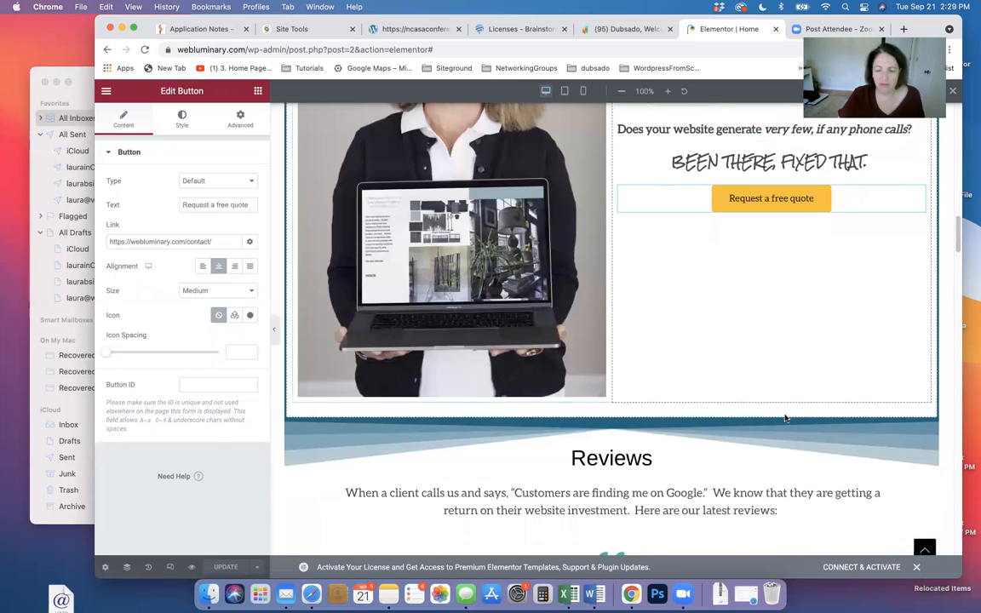
scroll(781, 413, down, 12)
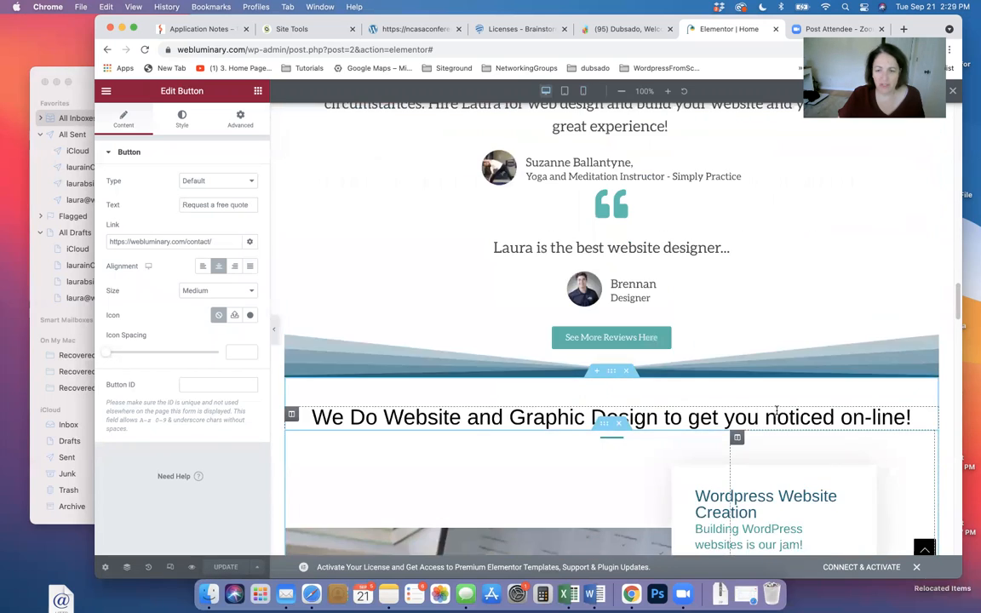
scroll(776, 410, up, 2)
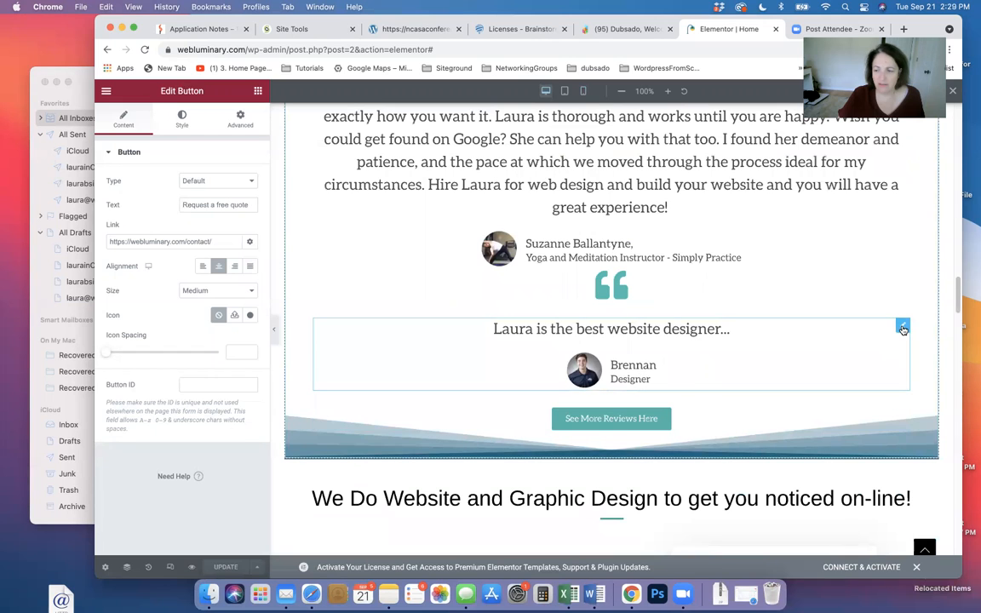
right_click(902, 329)
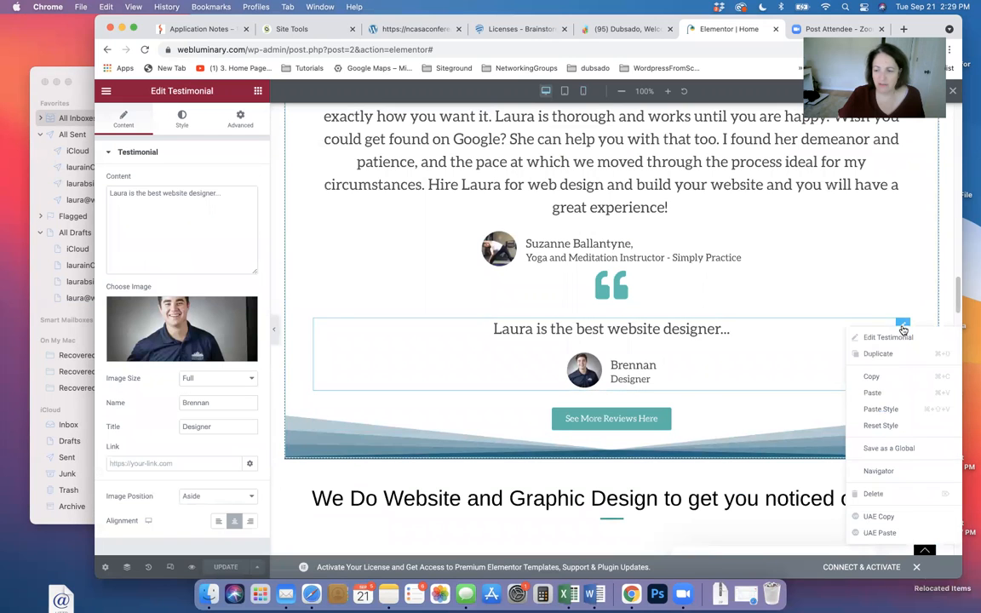
click(877, 489)
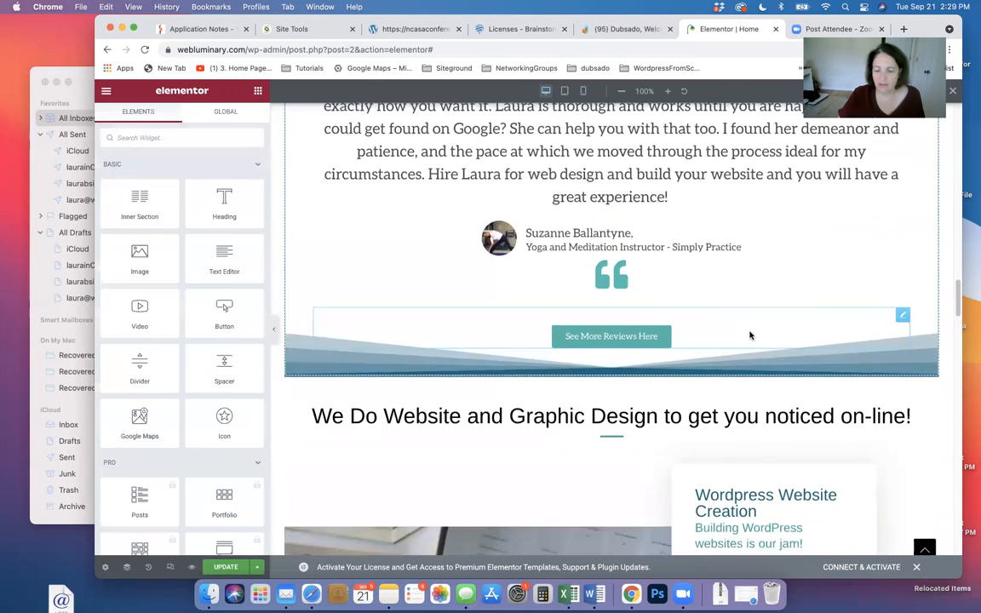
scroll(748, 335, down, 3)
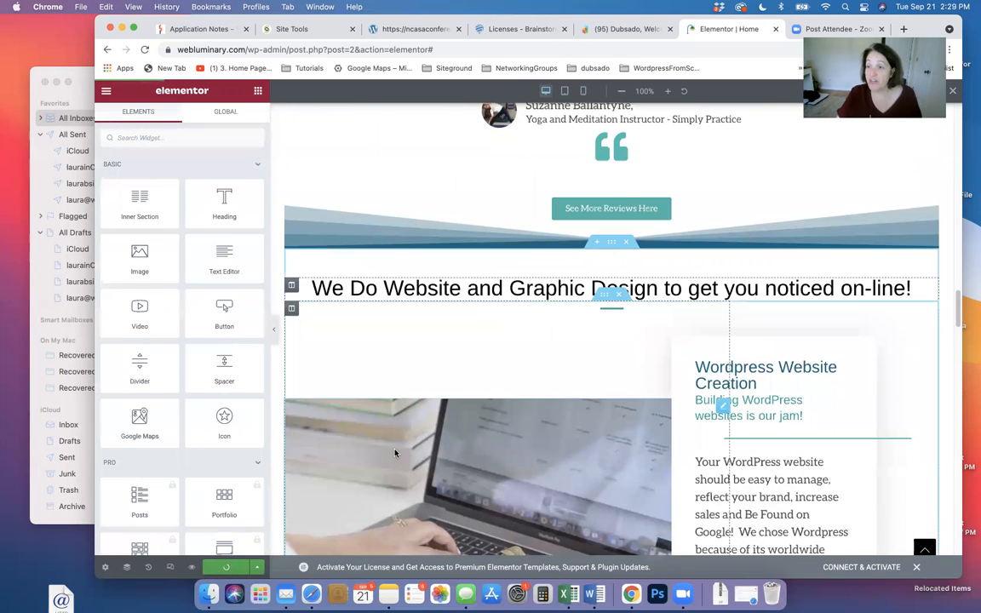